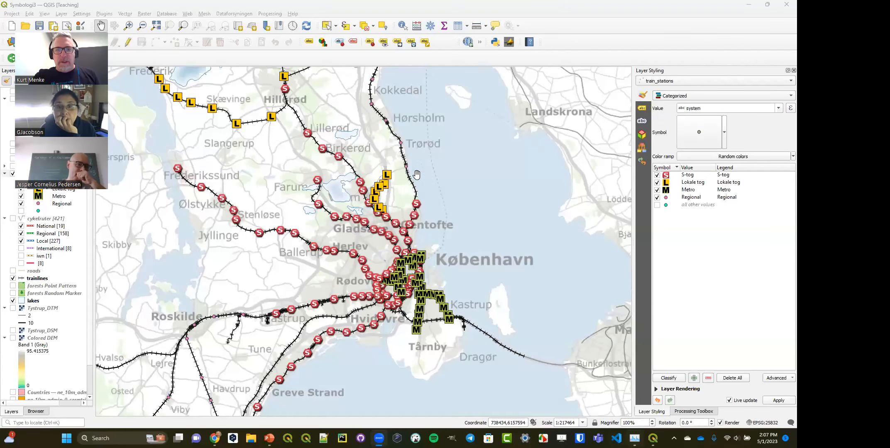
# - Hide the train_stations and trainlines layers and show the kommune layer on the map
pyautogui.click(260, 2)
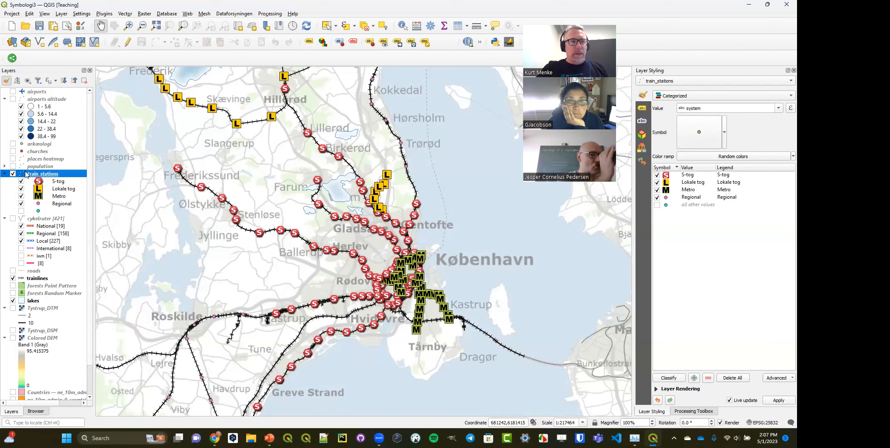
pyautogui.click(13, 174)
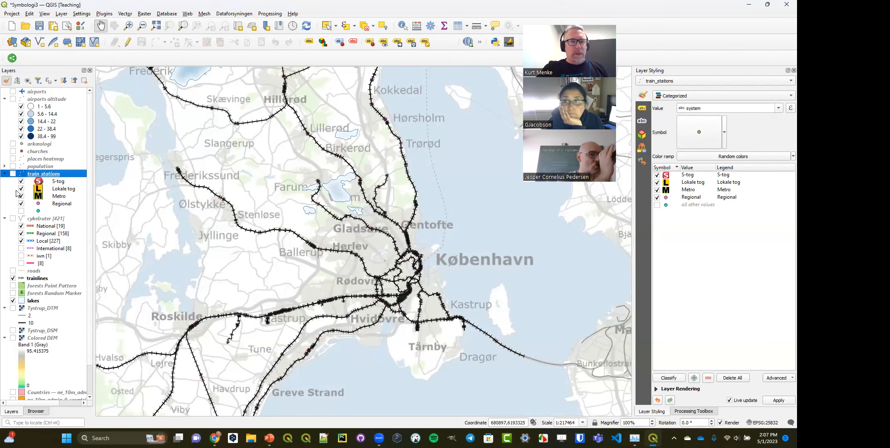
pyautogui.click(13, 278)
pyautogui.scroll(-2, 46, 366)
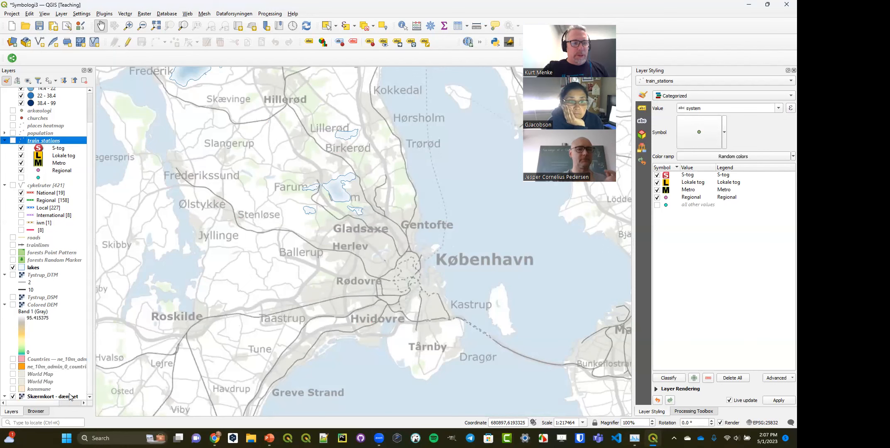
pyautogui.click(13, 389)
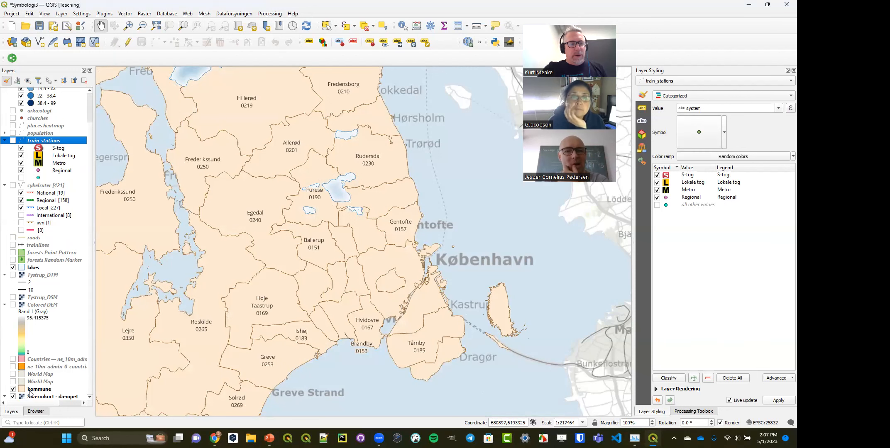
# - In the kommune layer's label rendering settings, allow labels that do not fit completely within their feature
pyautogui.click(46, 389)
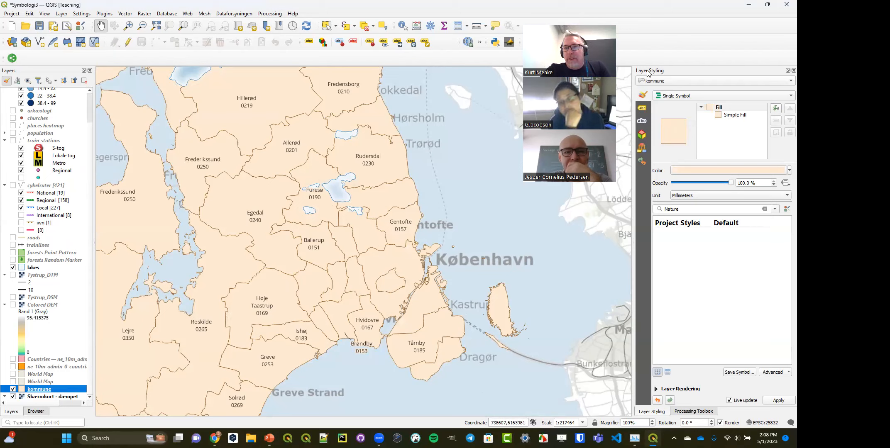
pyautogui.click(643, 109)
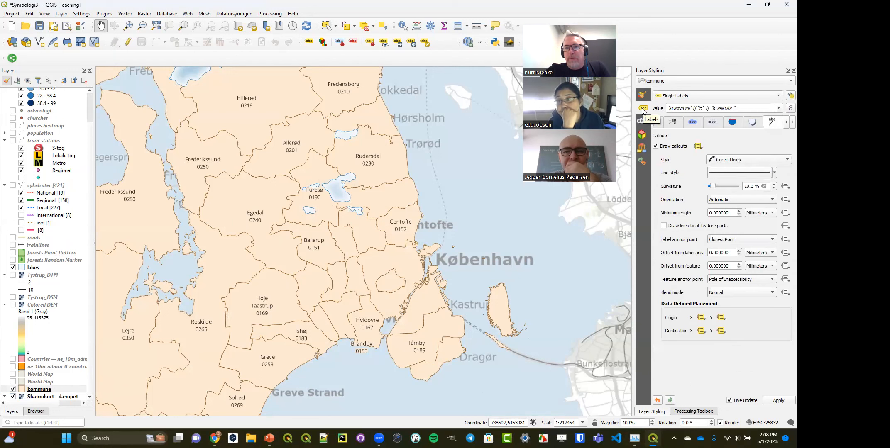
pyautogui.moveTo(634, 137); pyautogui.dragTo(619, 138)
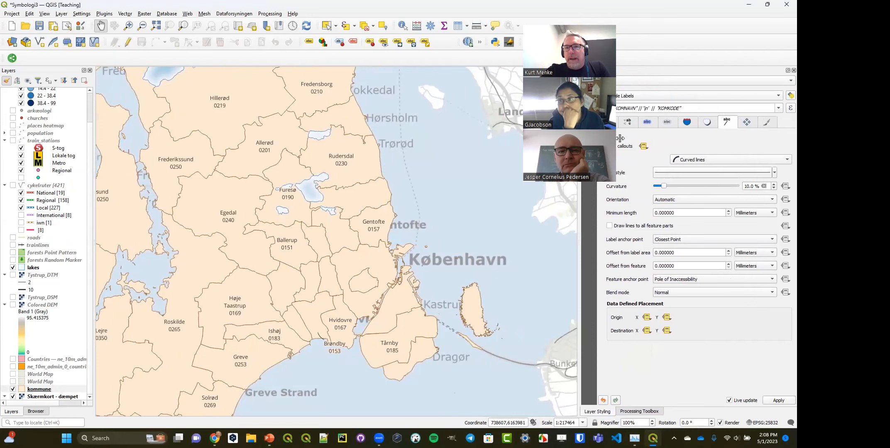
pyautogui.moveTo(587, 18); pyautogui.dragTo(127, 15)
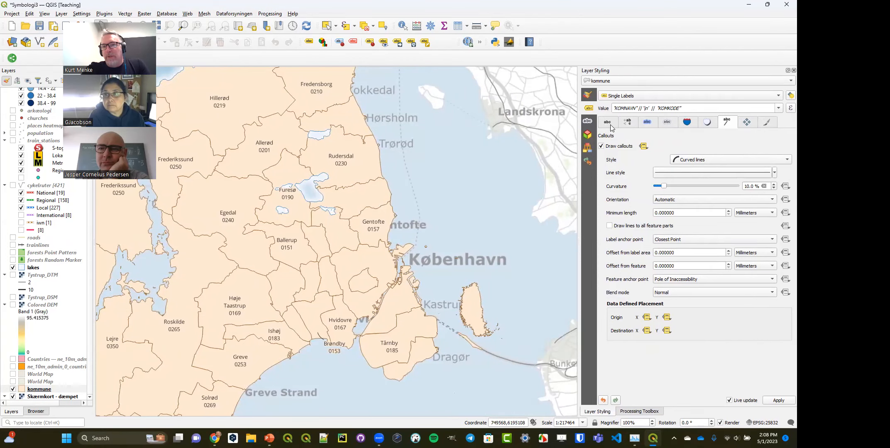
pyautogui.click(667, 123)
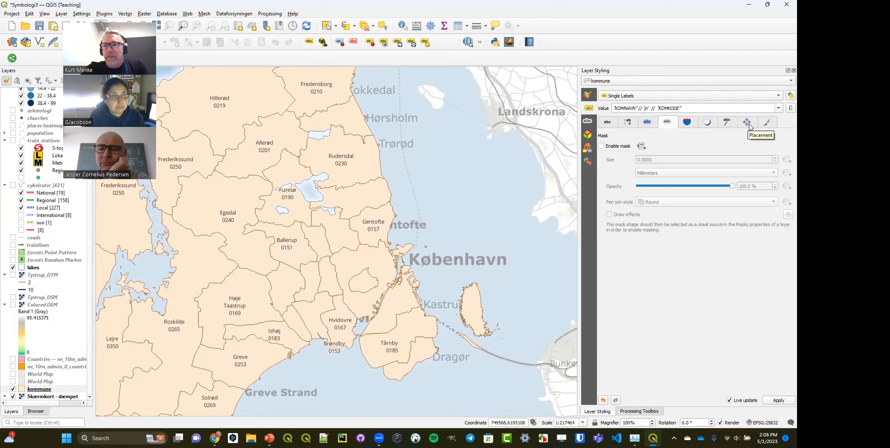
pyautogui.click(767, 123)
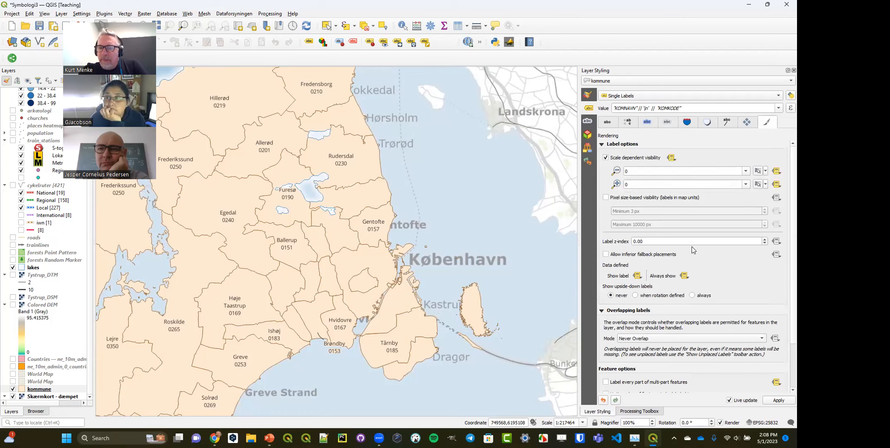
pyautogui.scroll(-3, 692, 247)
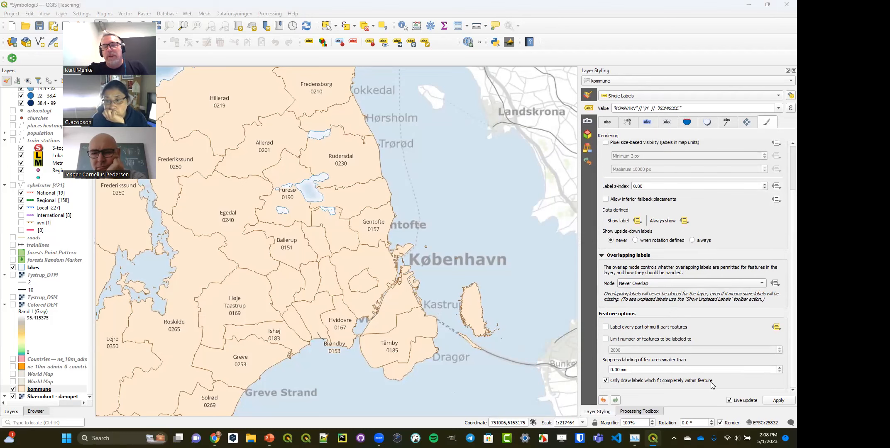
pyautogui.click(606, 381)
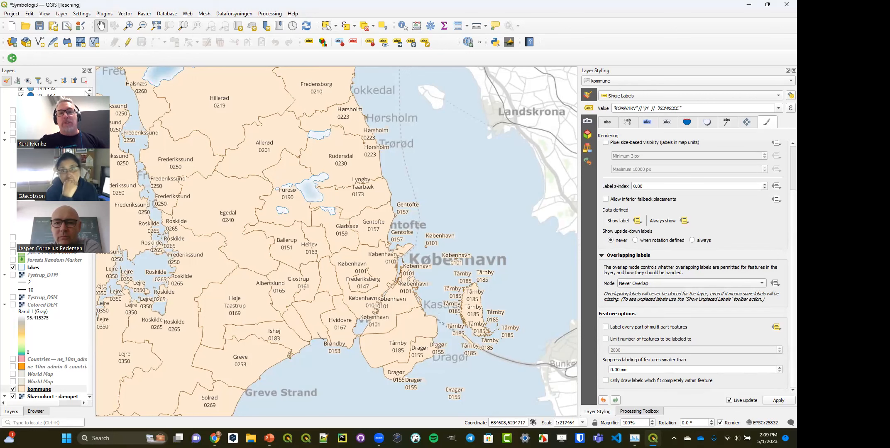
# - With the island east of Tårnby in view, allow labels not fitting within features and suppress kommune labels for features smaller than 10 mm
pyautogui.click(128, 26)
pyautogui.moveTo(422, 256); pyautogui.dragTo(534, 374)
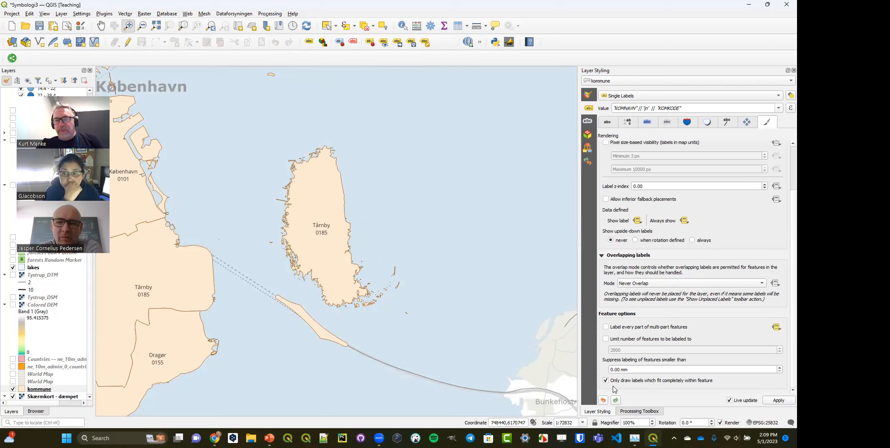
pyautogui.click(606, 381)
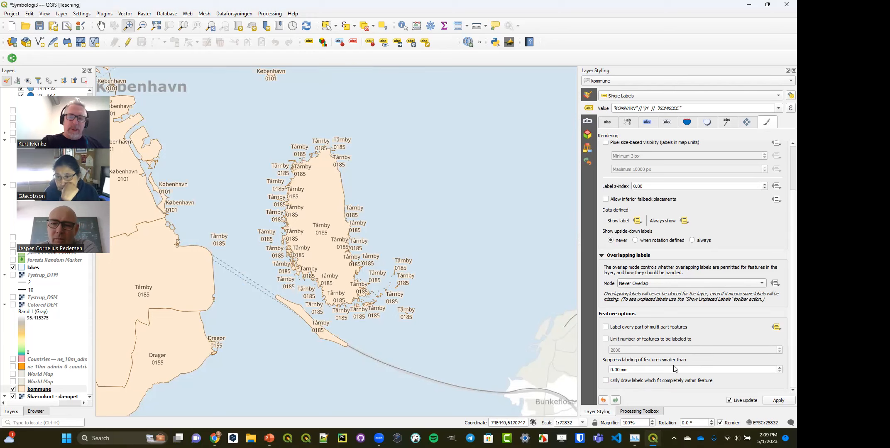
pyautogui.moveTo(634, 370); pyautogui.dragTo(606, 370)
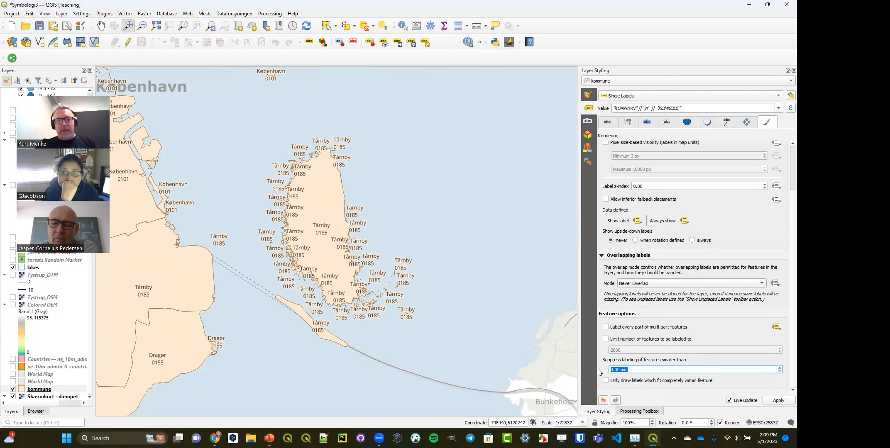
pyautogui.write('10')
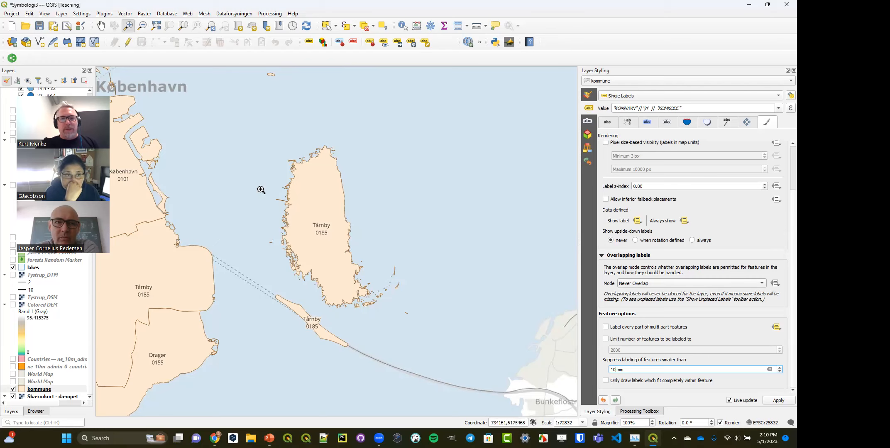
# - Examine the small islets up close and suppress kommune labels for features smaller than 5 mm
pyautogui.moveTo(333, 261); pyautogui.dragTo(402, 319)
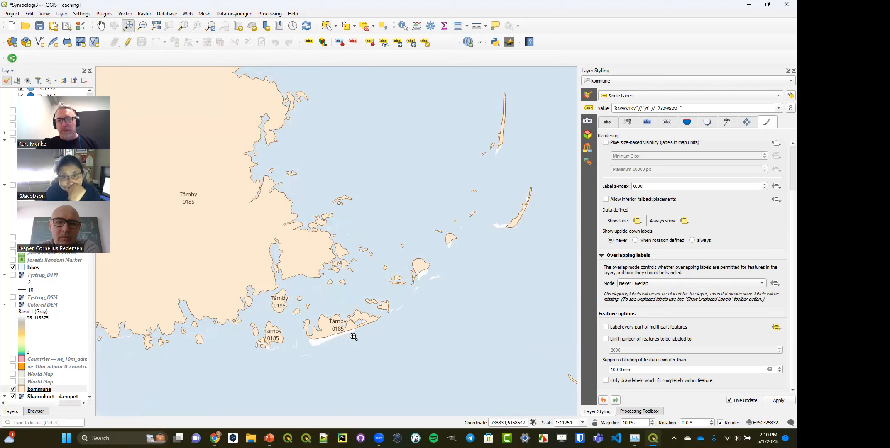
pyautogui.click(609, 369)
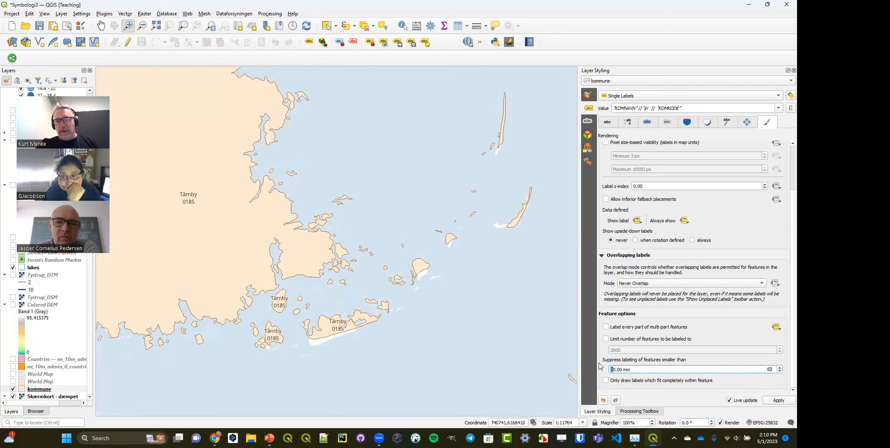
pyautogui.press('Delete')
pyautogui.press('Delete')
pyautogui.write('5')
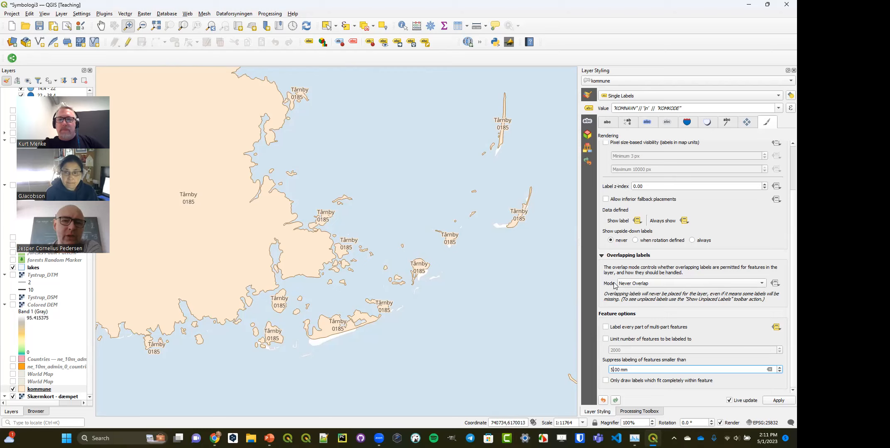
# - Set the kommune layer to No Labels and show the cykelruter layer
pyautogui.click(623, 96)
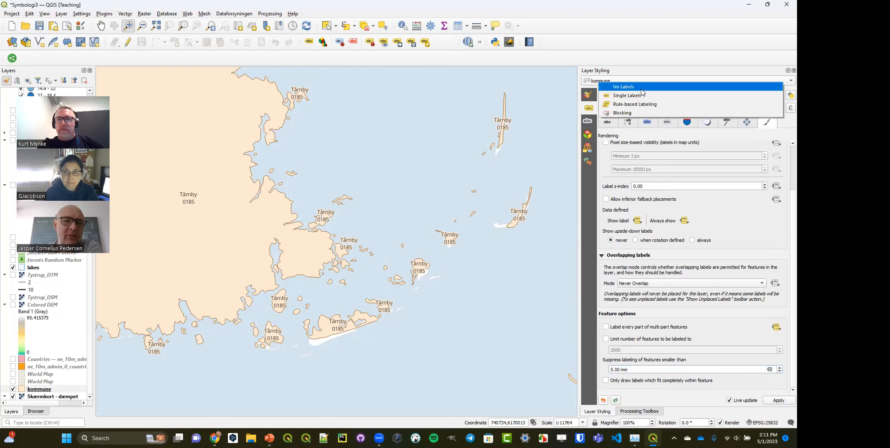
pyautogui.click(623, 86)
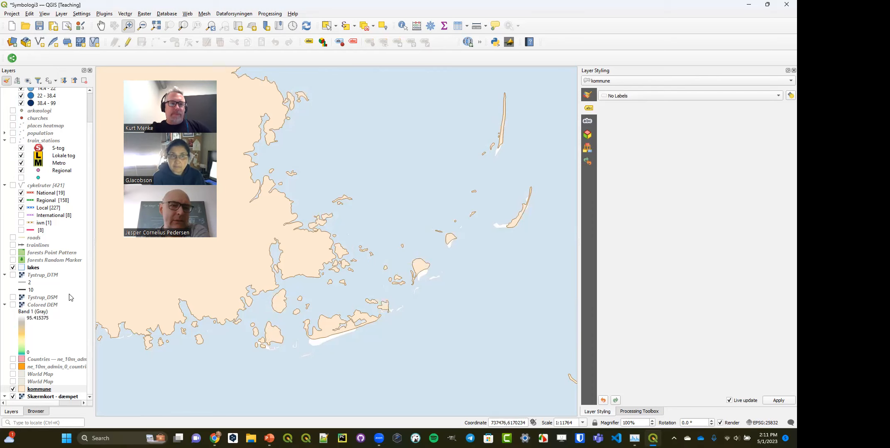
pyautogui.click(12, 186)
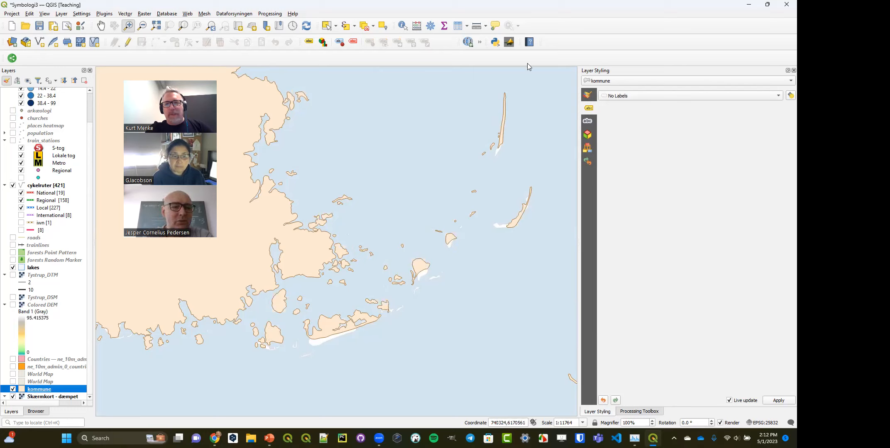
# - Set the kommune layer back to Single Labels and review its label formatting, buffer, callout and placement settings
pyautogui.click(629, 96)
pyautogui.click(631, 107)
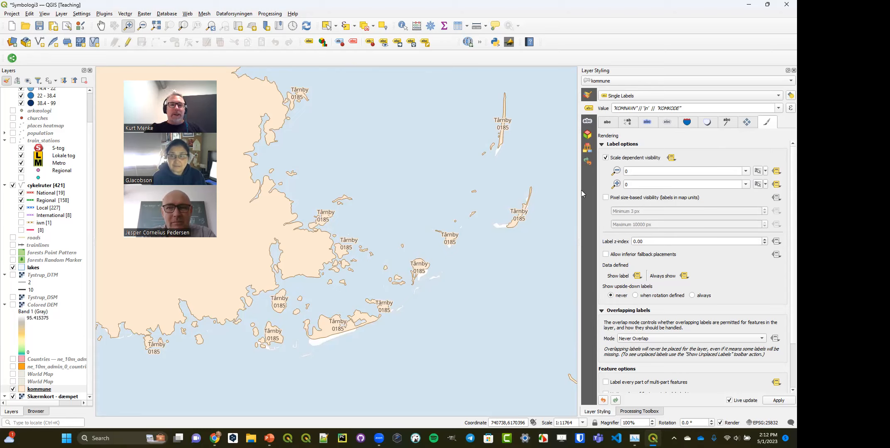
pyautogui.click(628, 122)
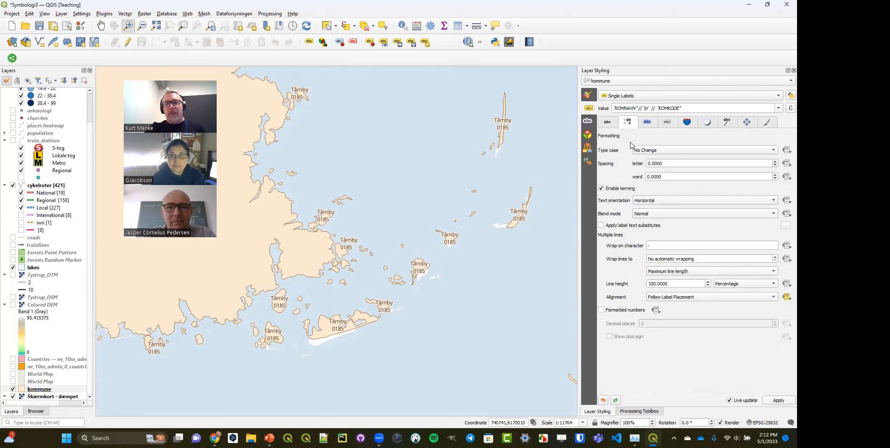
pyautogui.moveTo(656, 246); pyautogui.dragTo(637, 246)
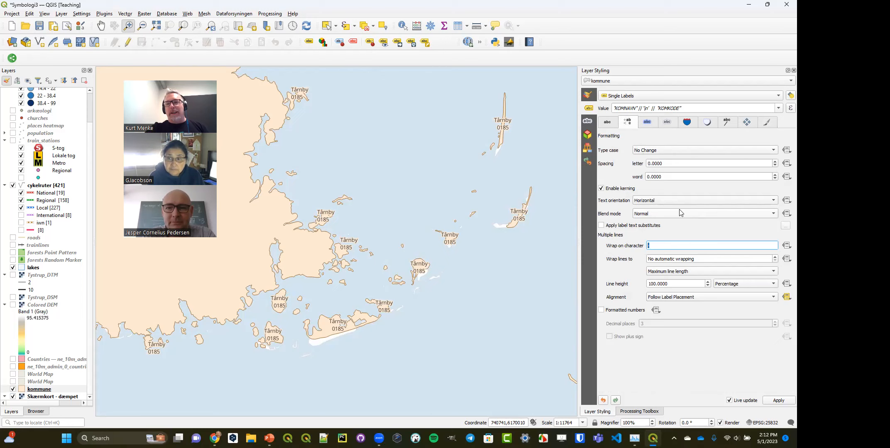
pyautogui.click(647, 122)
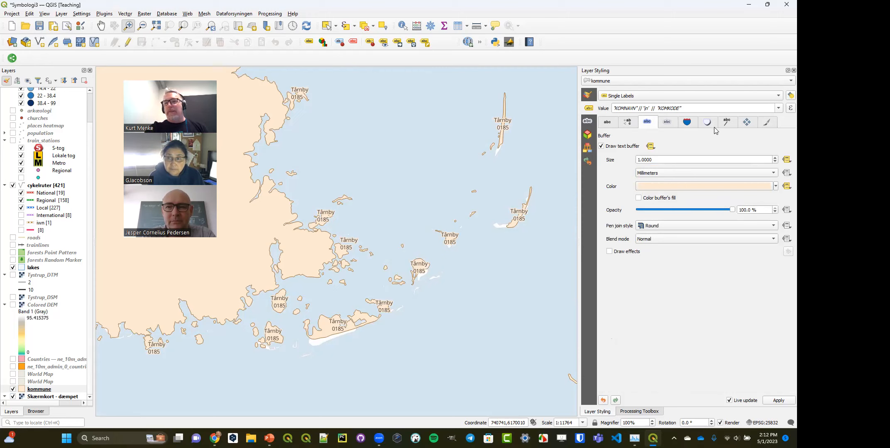
pyautogui.click(727, 123)
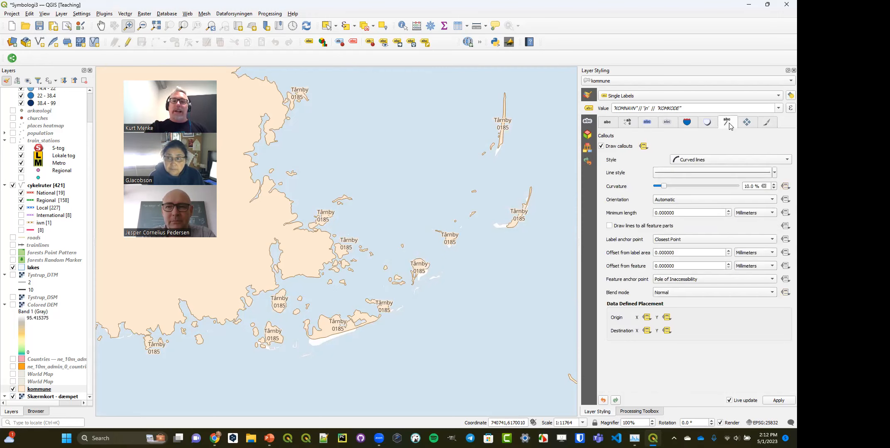
pyautogui.click(746, 123)
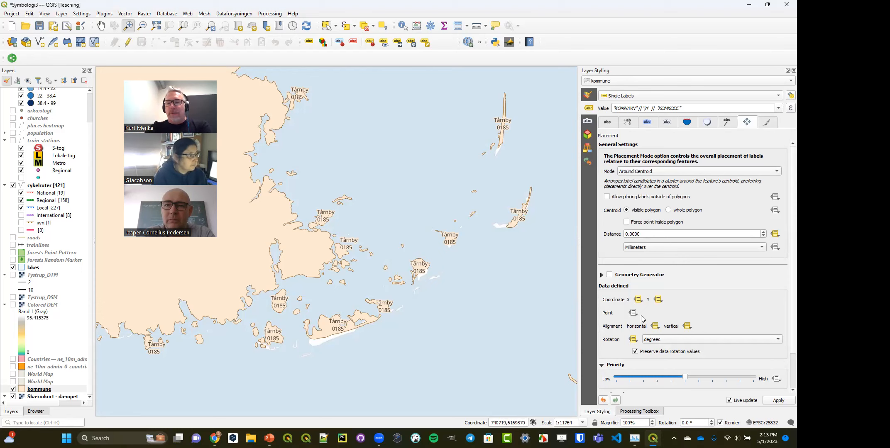
# - Restrict the kommune layer to drawing only labels which fit completely within their feature
pyautogui.click(767, 123)
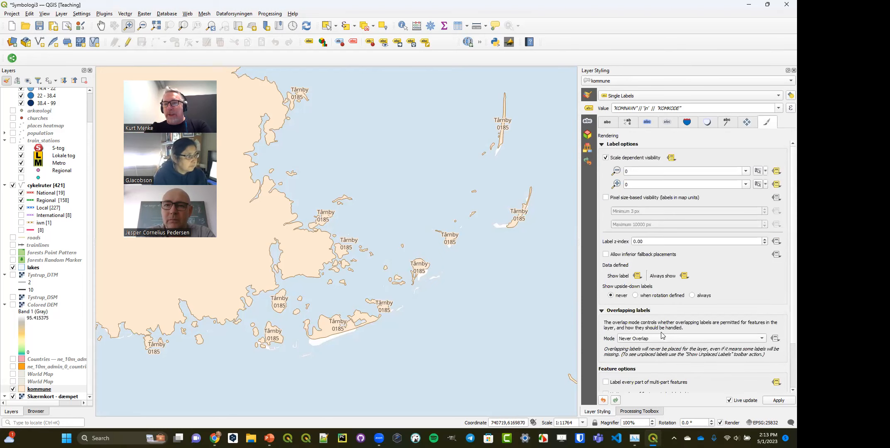
pyautogui.scroll(-3, 660, 353)
pyautogui.click(650, 381)
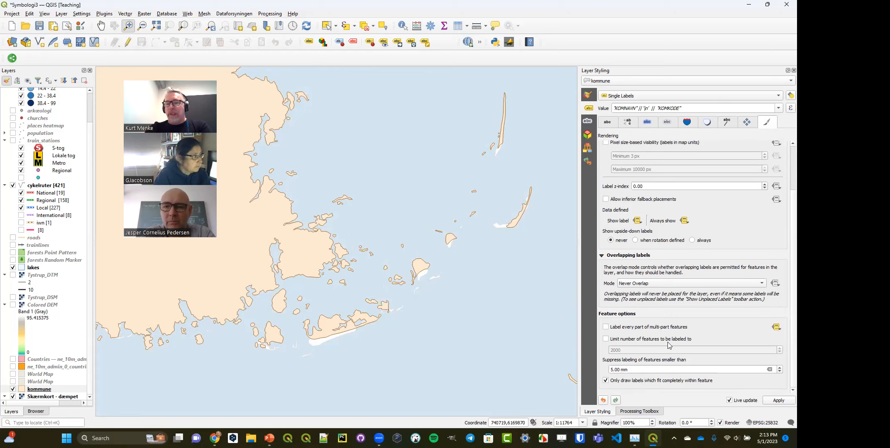
# - Try limiting the number of kommune features to be labeled to 50, and switch the limit back off
pyautogui.click(638, 341)
pyautogui.moveTo(628, 350); pyautogui.dragTo(593, 352)
pyautogui.write('50')
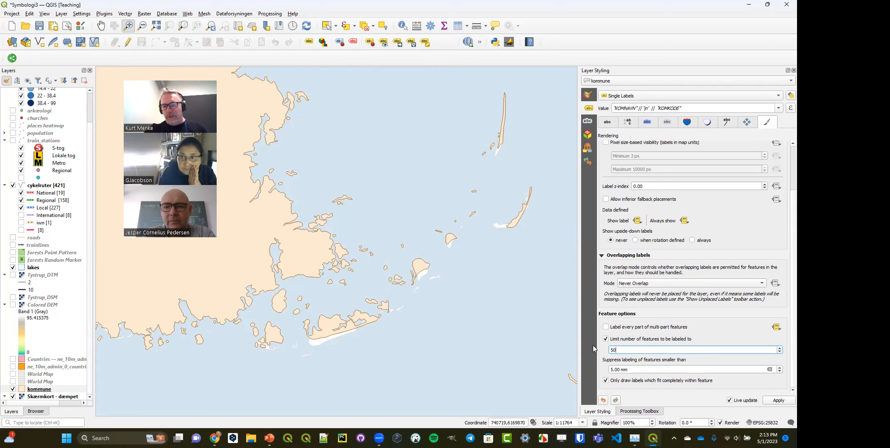
pyautogui.click(606, 339)
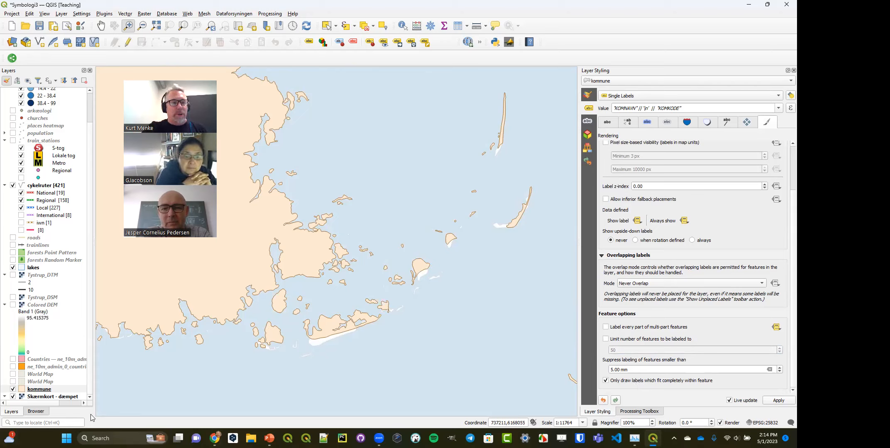
# - Open the kommune layer's attribute table and inspect the columns around KOMKODE and KOMNAVN
pyautogui.rightClick(47, 389)
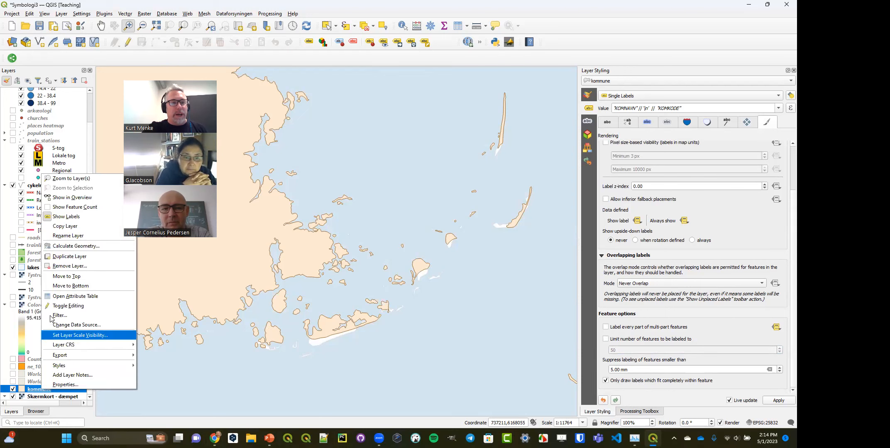
pyautogui.click(58, 296)
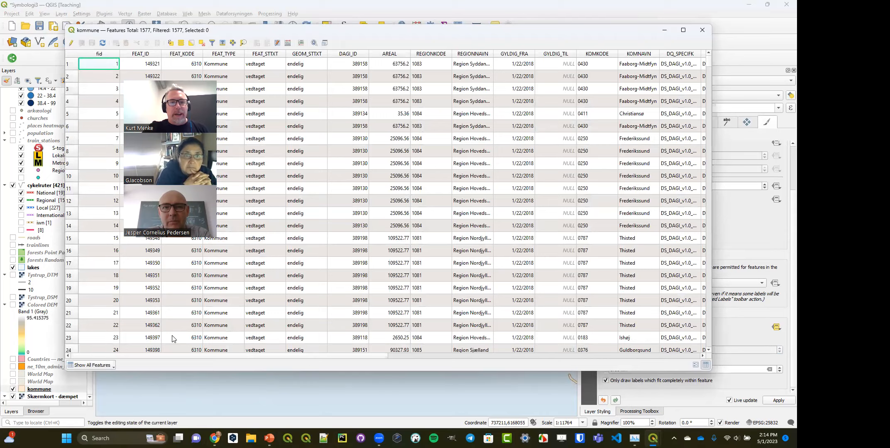
pyautogui.moveTo(148, 357); pyautogui.dragTo(236, 349)
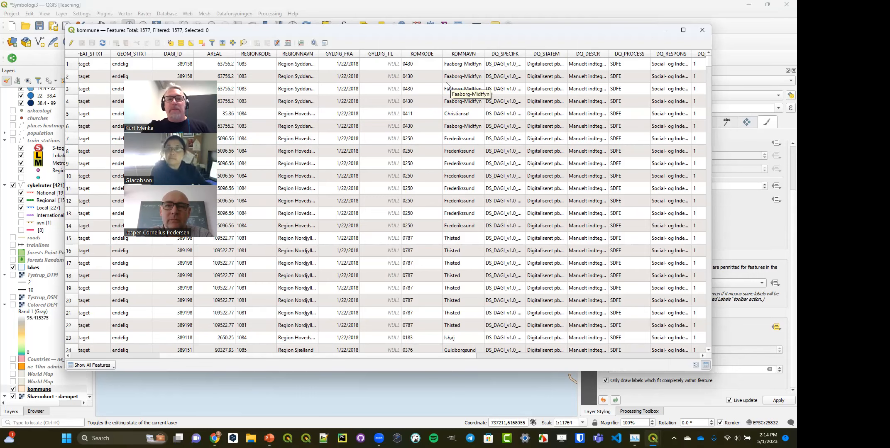
# - Start editing the kommune layer and add a new Text (string) field named label
pyautogui.click(72, 44)
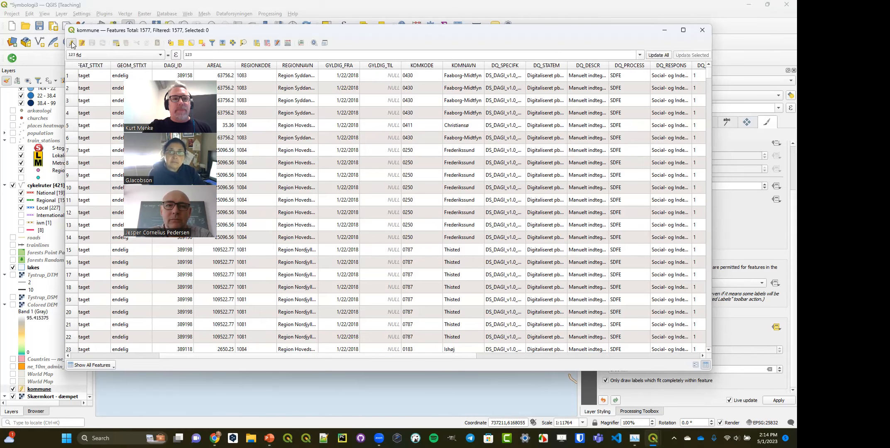
pyautogui.click(256, 43)
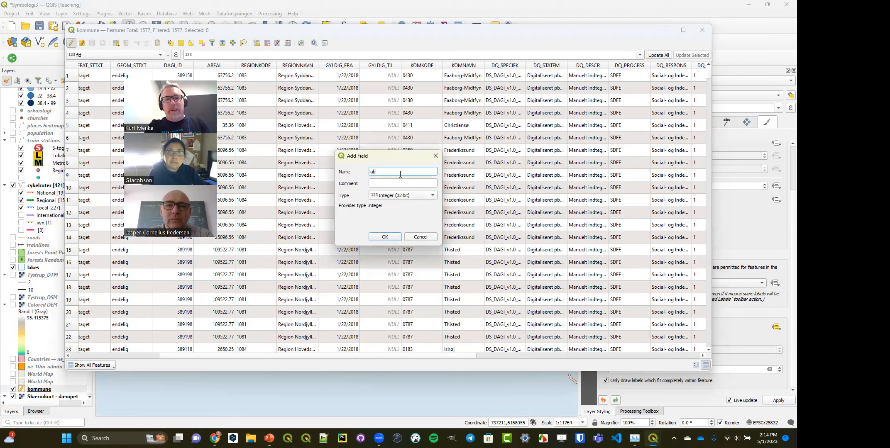
pyautogui.click(396, 196)
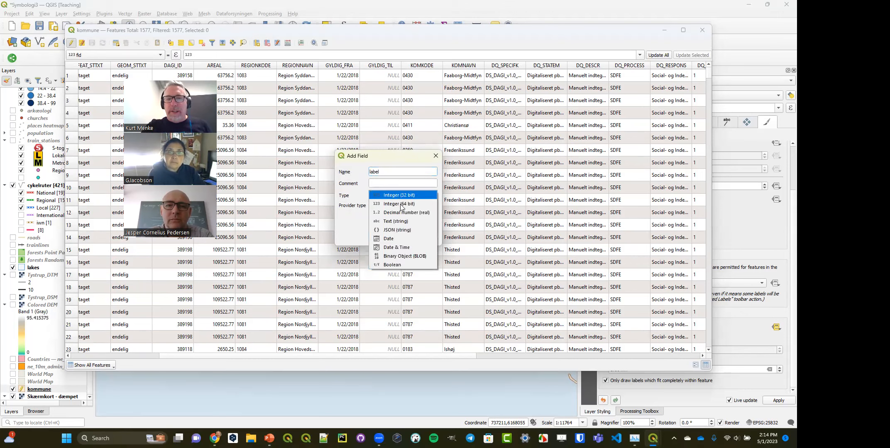
pyautogui.click(397, 223)
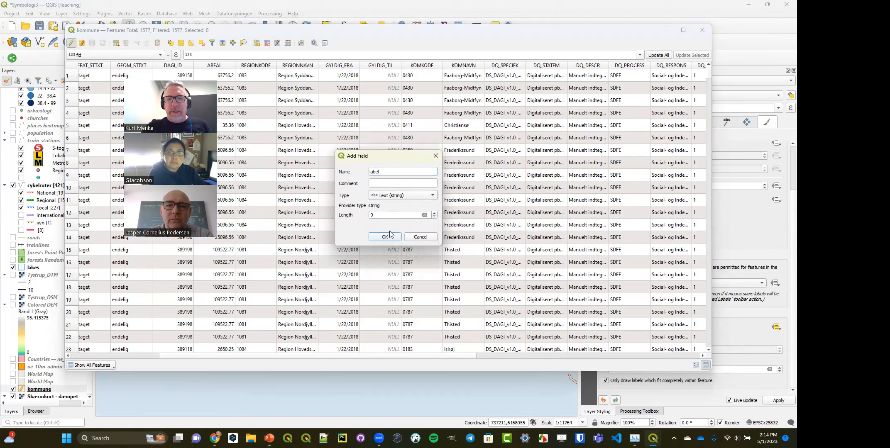
pyautogui.click(385, 237)
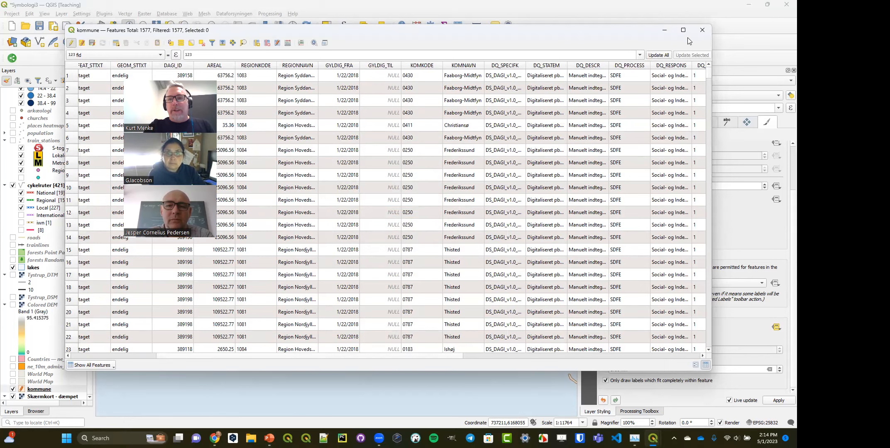
# - Identify the large mainland kommune polygon on the map and examine its attributes, including the ha and label fields
pyautogui.click(665, 29)
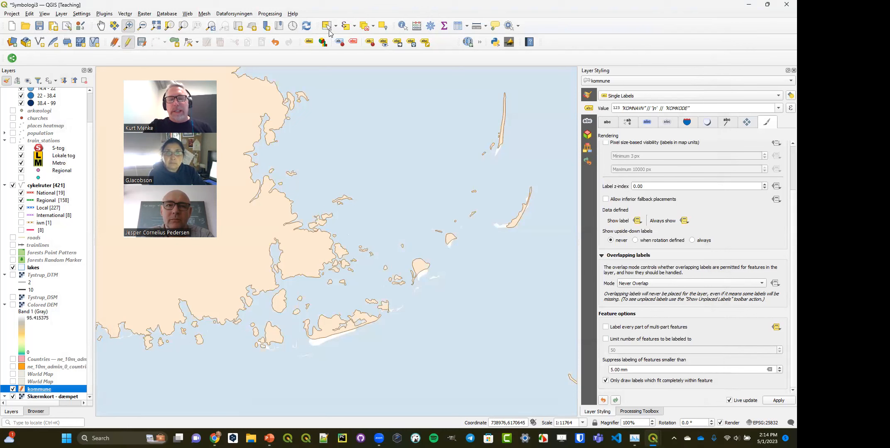
pyautogui.click(403, 25)
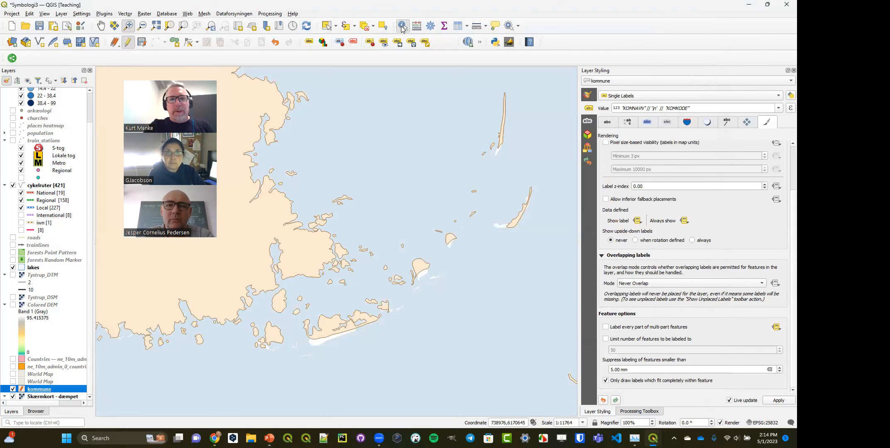
pyautogui.click(263, 223)
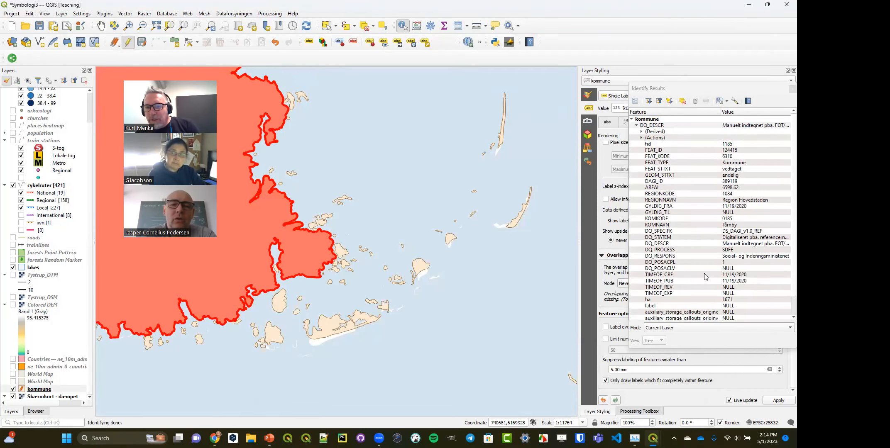
pyautogui.scroll(-1, 689, 269)
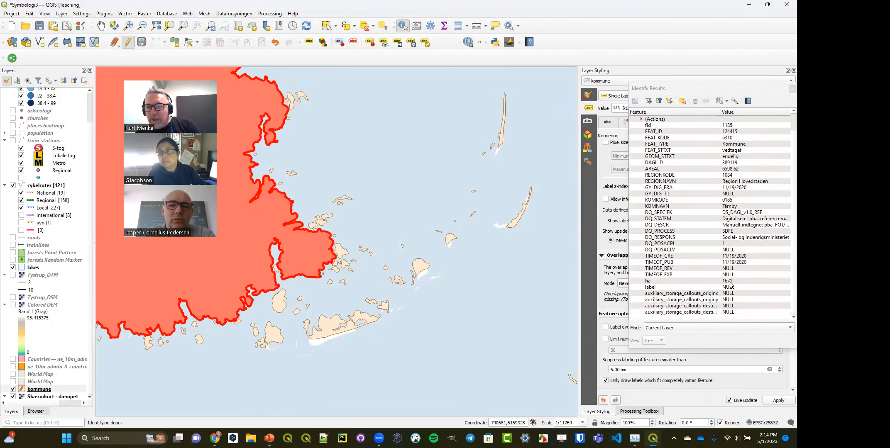
pyautogui.click(346, 26)
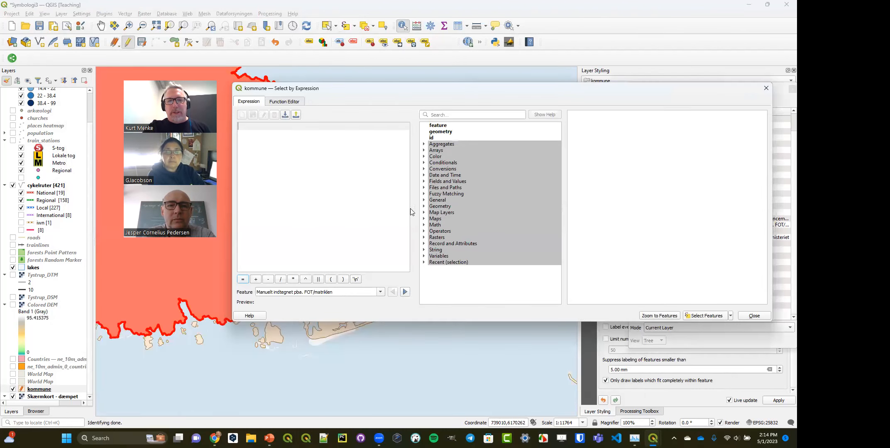
pyautogui.click(424, 182)
pyautogui.scroll(-6, 466, 233)
pyautogui.scroll(-1, 466, 234)
pyautogui.doubleClick(449, 261)
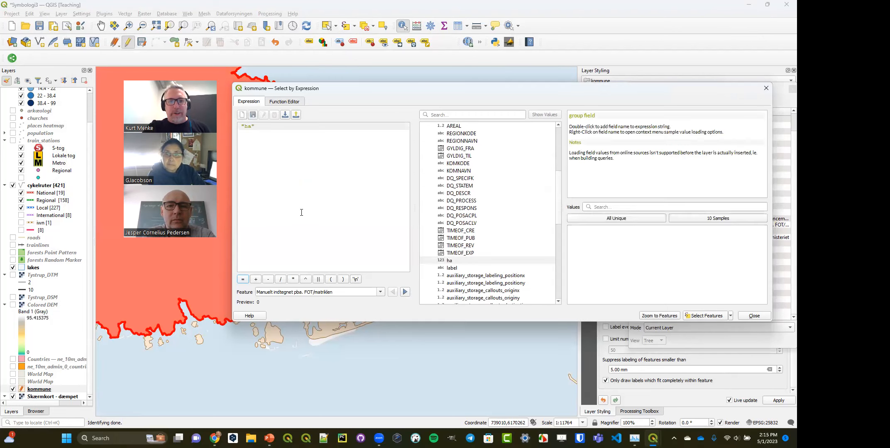
pyautogui.write('<')
pyautogui.press('BackSpace')
pyautogui.write('>')
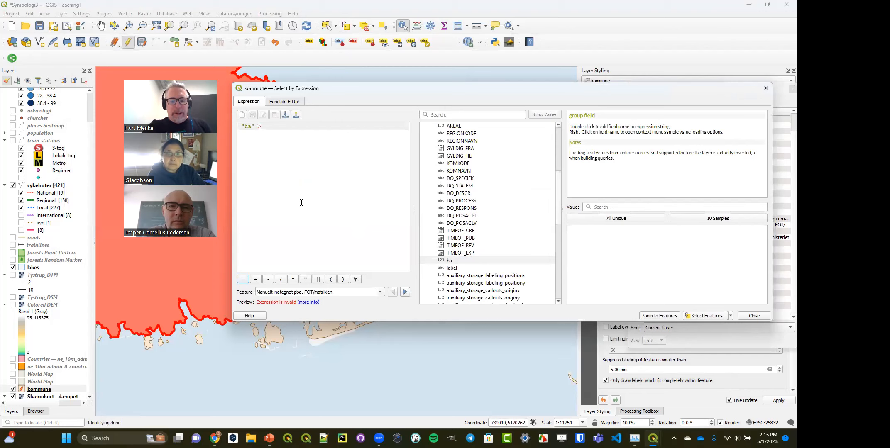
pyautogui.write(' 1000')
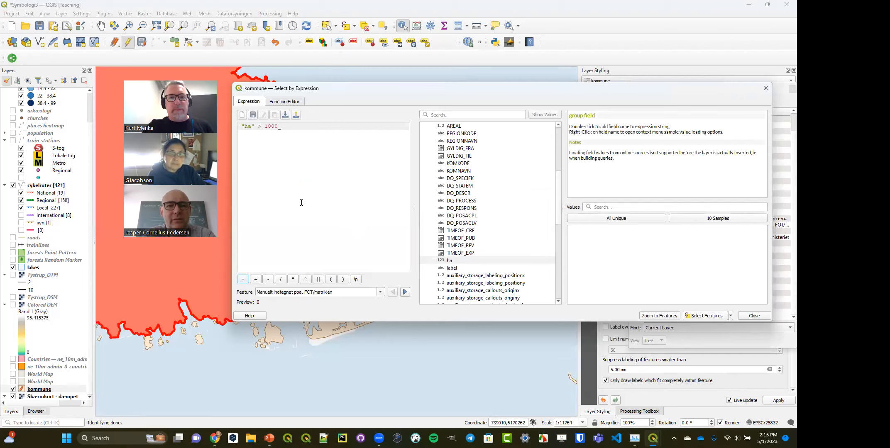
pyautogui.click(754, 316)
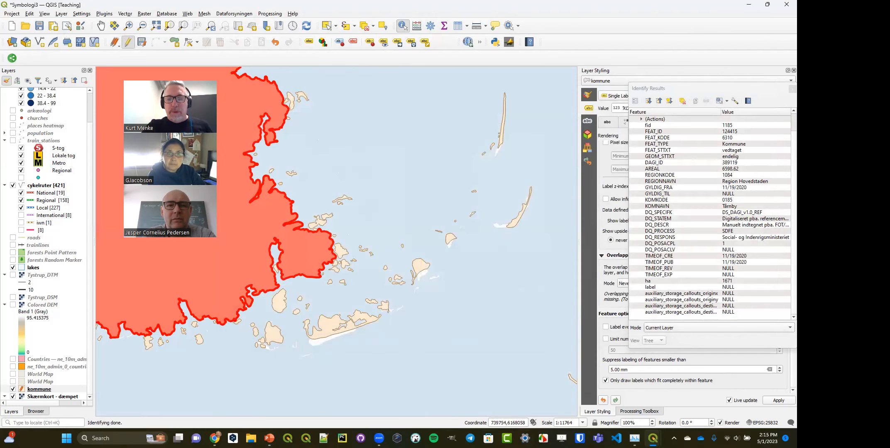
# - Sort the kommune attribute table by ha in descending order and select the first ten rows
pyautogui.moveTo(653, 439)
pyautogui.click(660, 365)
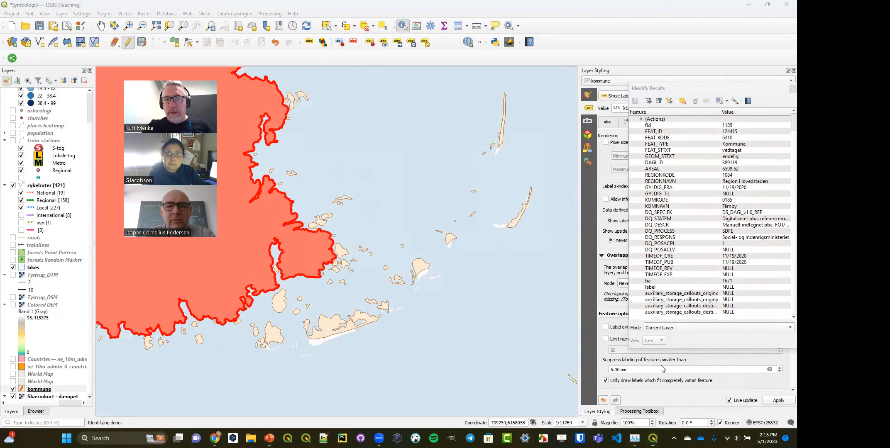
pyautogui.moveTo(436, 356); pyautogui.dragTo(654, 360)
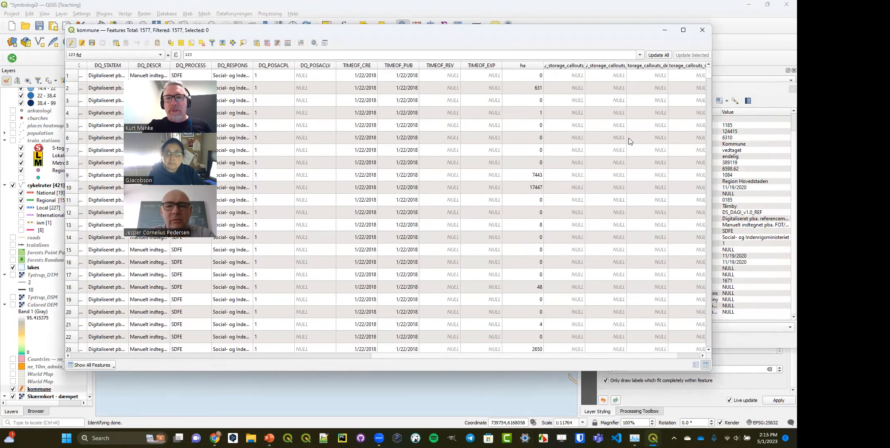
pyautogui.click(525, 67)
pyautogui.click(527, 68)
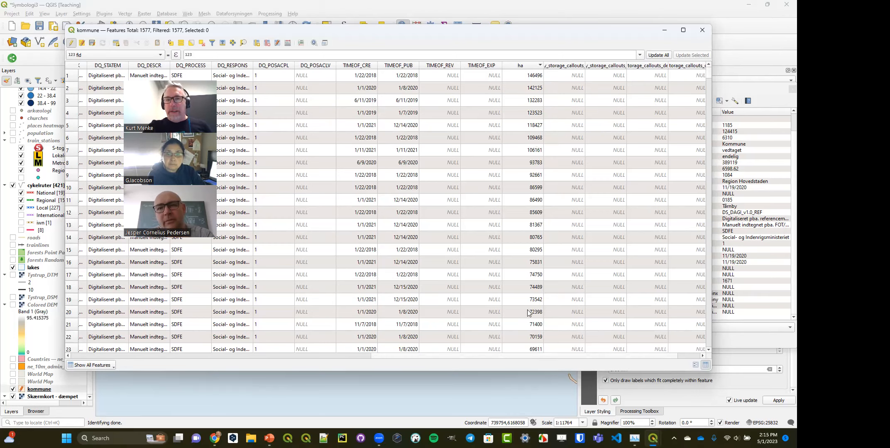
pyautogui.click(71, 75)
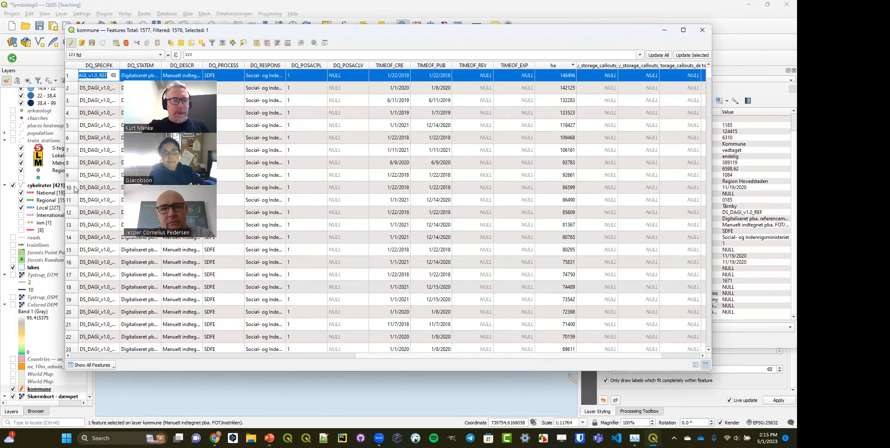
pyautogui.keyDown('shift'); pyautogui.click(70, 187); pyautogui.keyUp('shift')
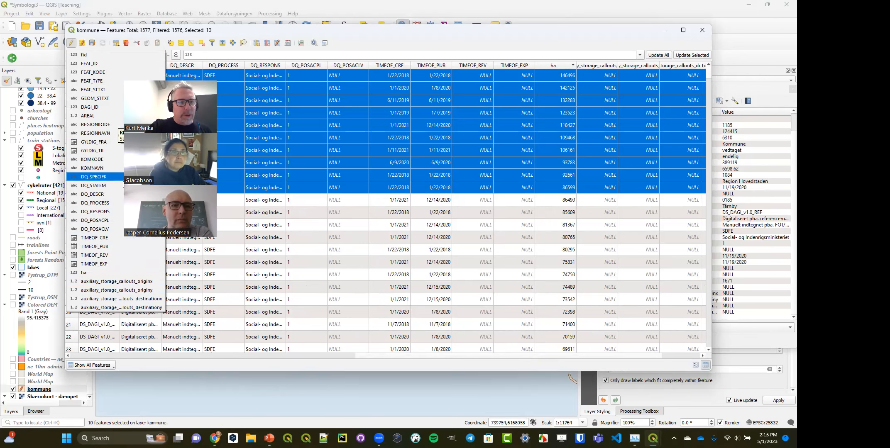
# - Try to add another Text (string) field named label to the kommune layer
pyautogui.click(268, 33)
pyautogui.click(256, 43)
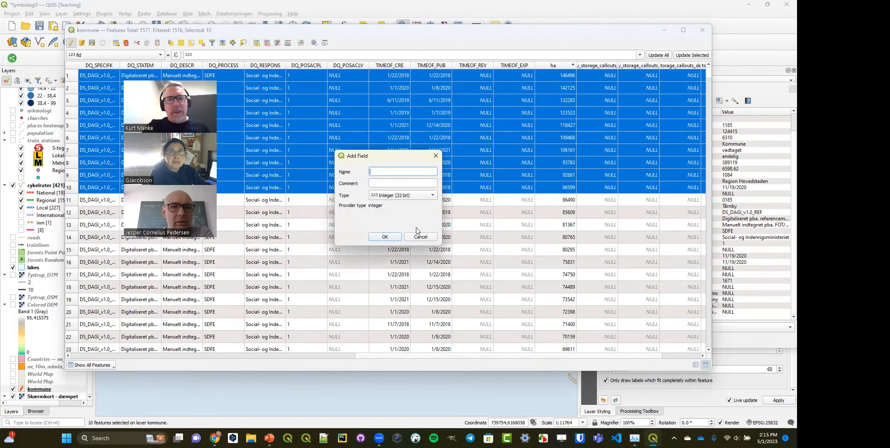
pyautogui.write('label')
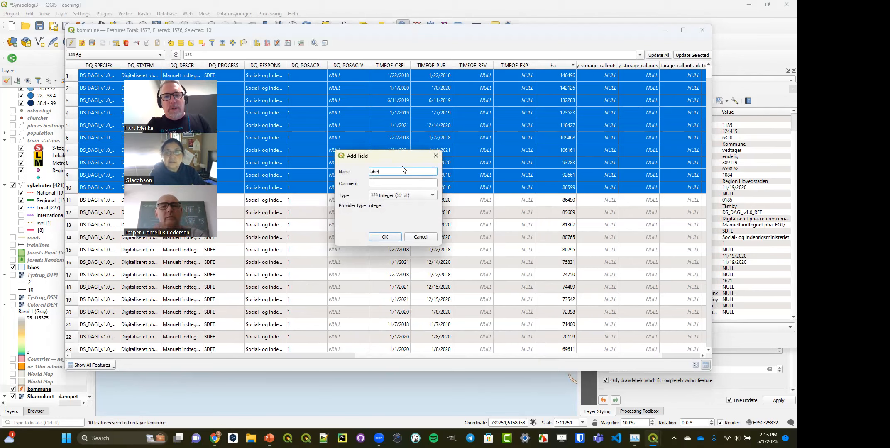
pyautogui.click(401, 195)
pyautogui.click(401, 221)
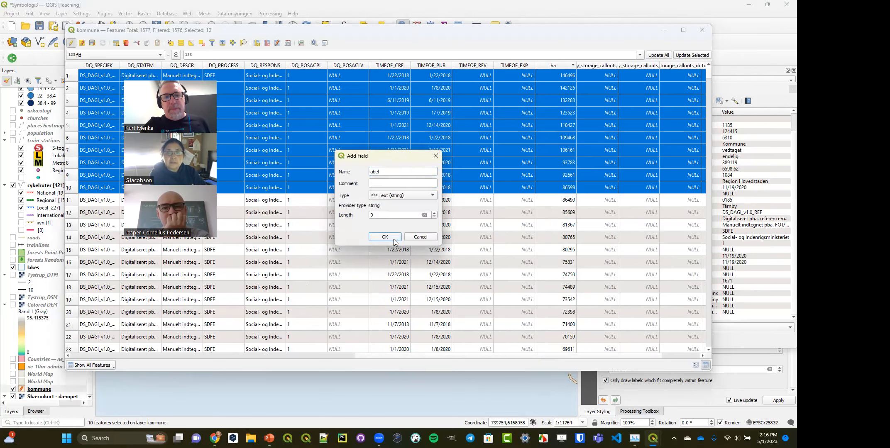
pyautogui.click(385, 237)
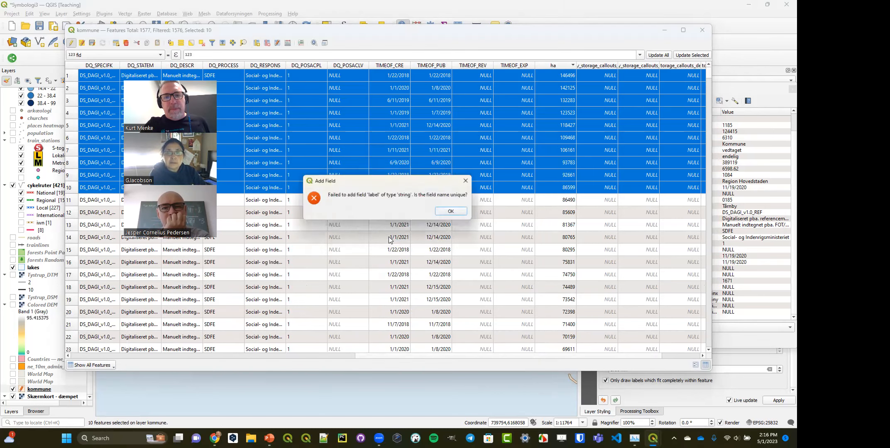
pyautogui.click(453, 211)
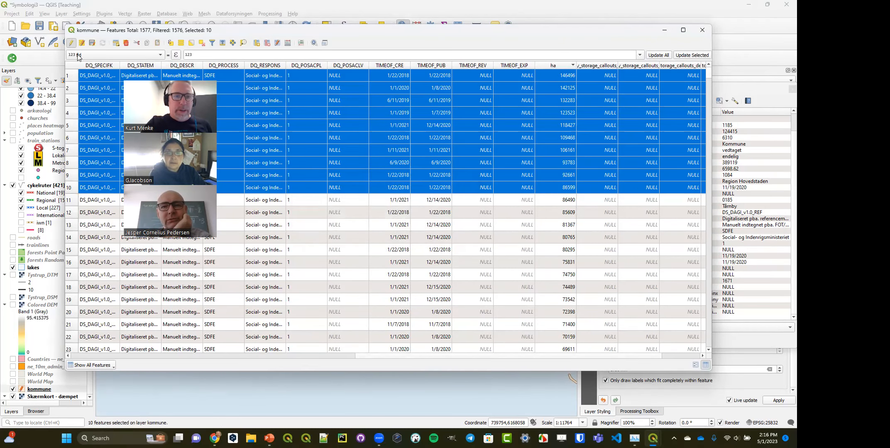
# - Save the pending edits to the kommune layer and turn editing mode back on
pyautogui.click(161, 55)
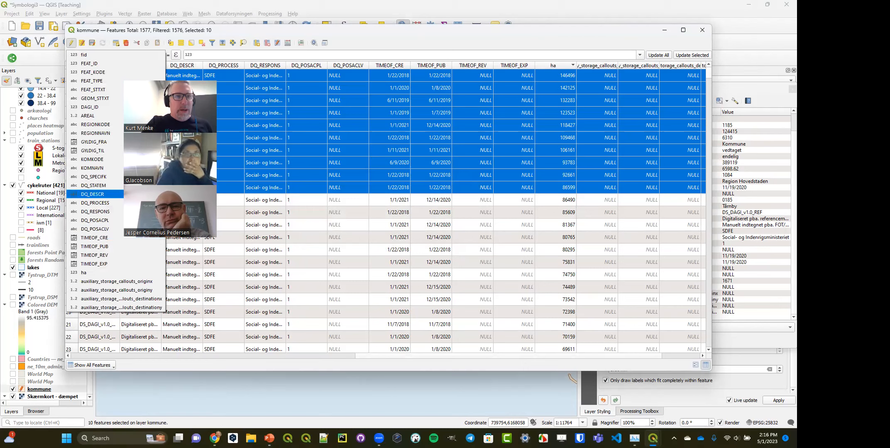
pyautogui.click(220, 45)
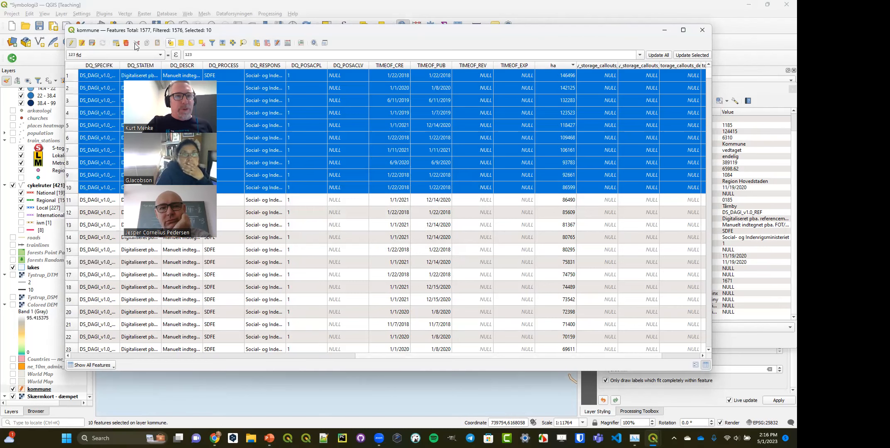
pyautogui.click(71, 43)
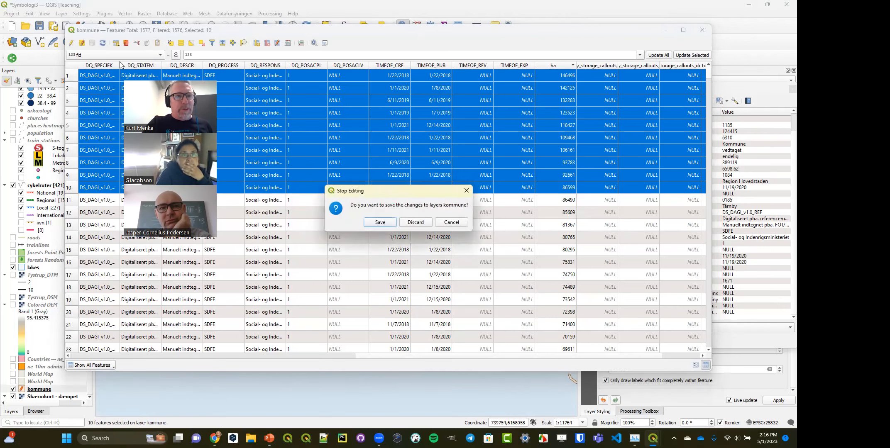
pyautogui.click(379, 223)
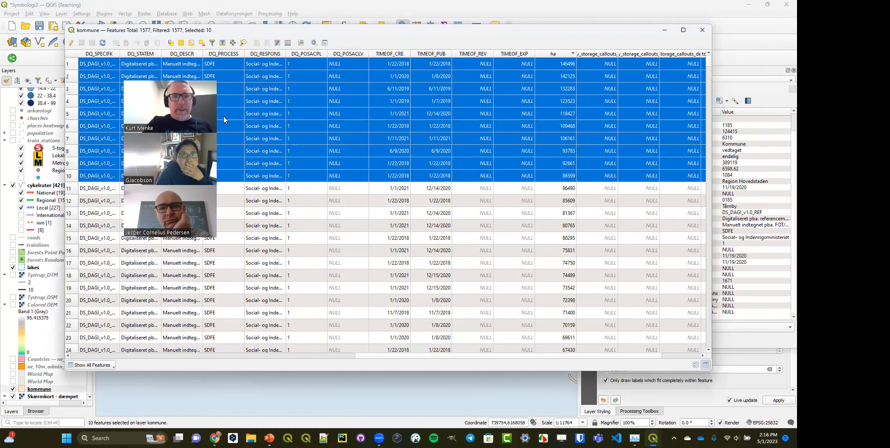
pyautogui.click(71, 43)
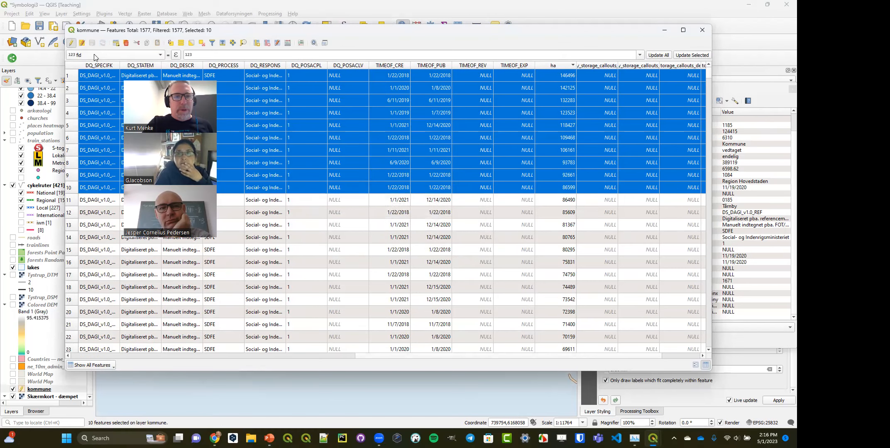
# - Check the list of updatable fields and the last columns of the attribute table for the label field
pyautogui.click(116, 54)
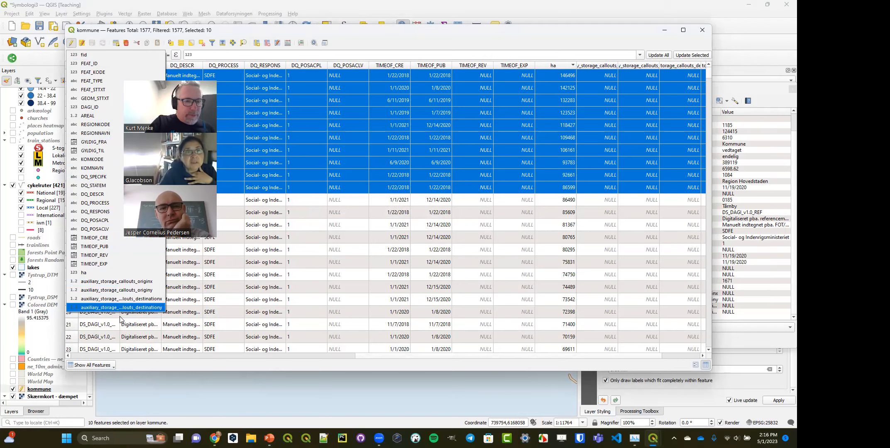
pyautogui.click(373, 360)
pyautogui.moveTo(377, 357); pyautogui.dragTo(529, 360)
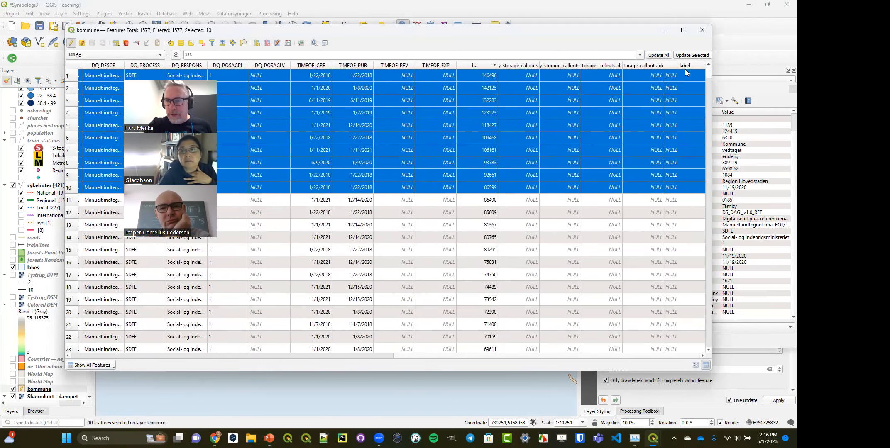
pyautogui.click(138, 56)
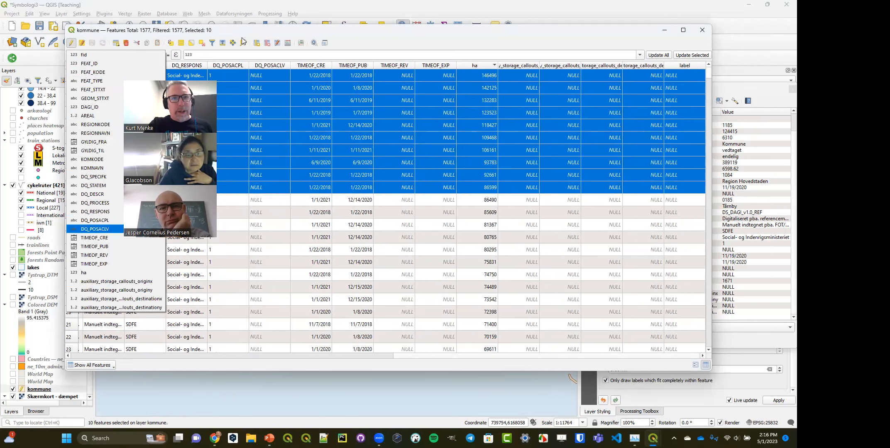
# - Open the Field Calculator for the ten selected kommune features and set it to update the existing label field
pyautogui.click(277, 45)
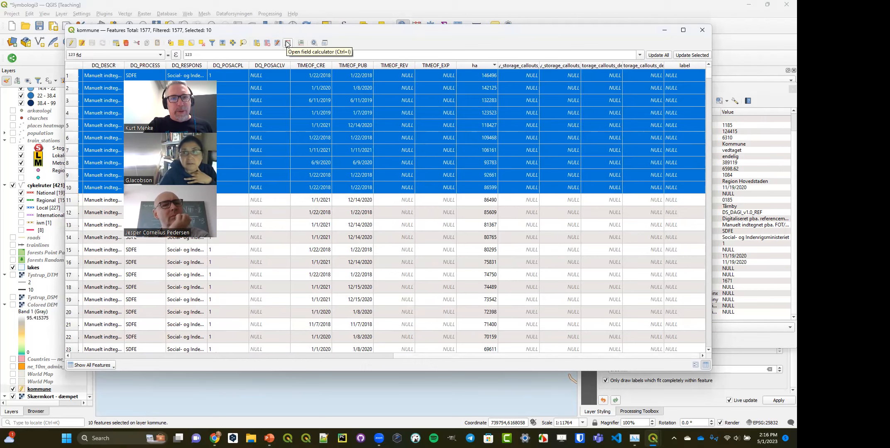
pyautogui.click(287, 44)
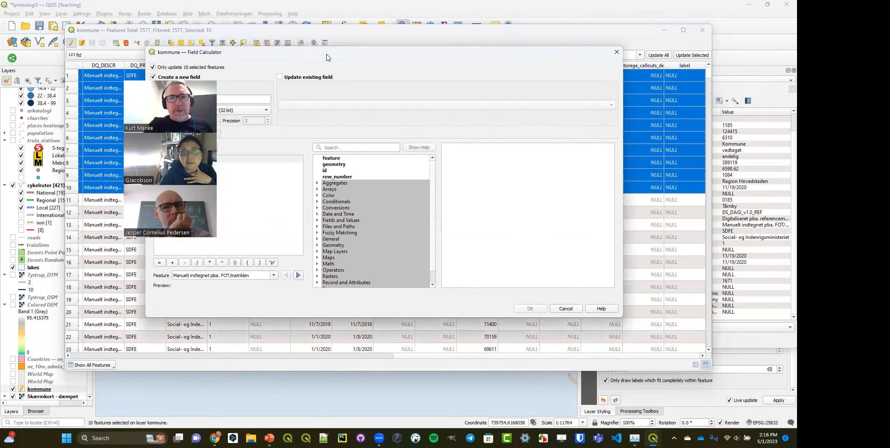
pyautogui.moveTo(327, 57); pyautogui.dragTo(453, 48)
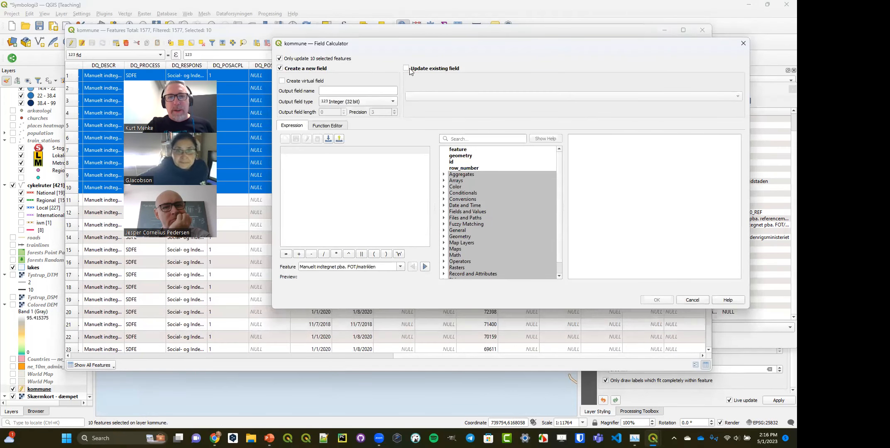
pyautogui.click(406, 68)
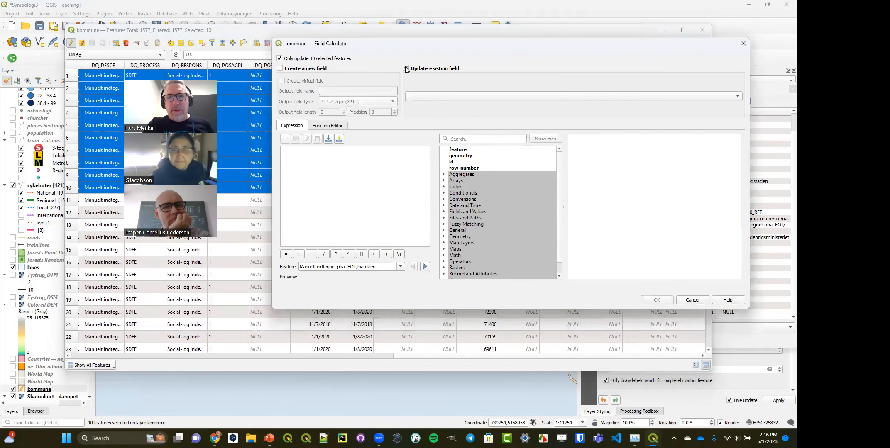
pyautogui.click(432, 96)
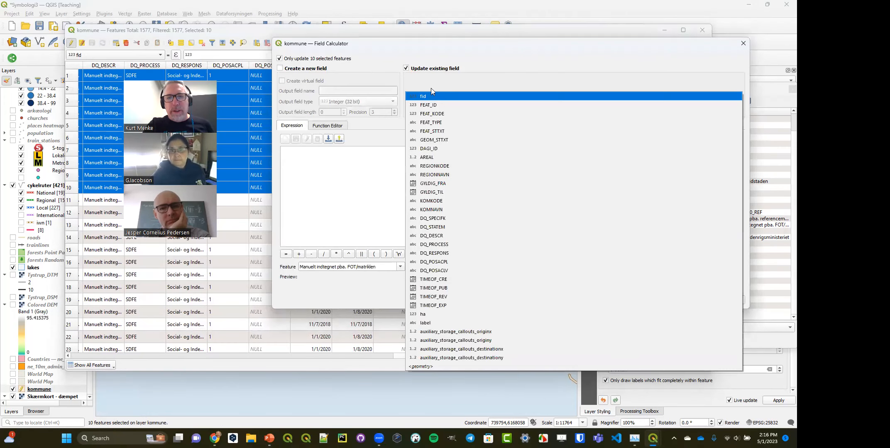
pyautogui.click(423, 323)
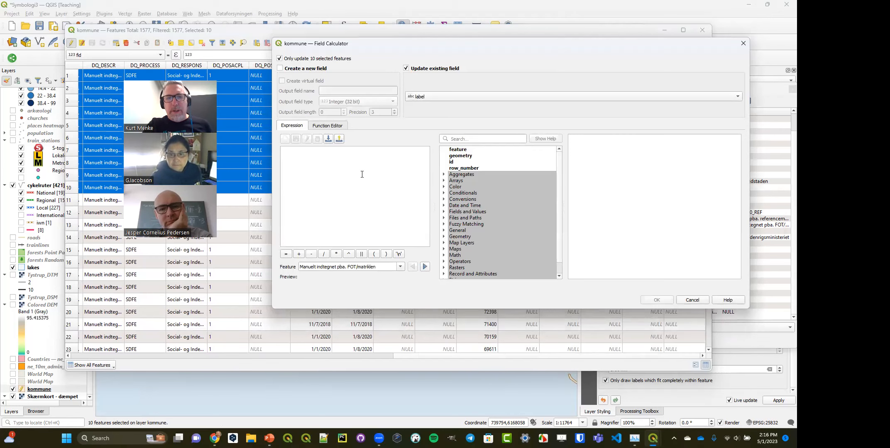
# - Fill the label field of the selected features with the values of the KOMNAVN field
pyautogui.click(444, 211)
pyautogui.scroll(-3, 484, 208)
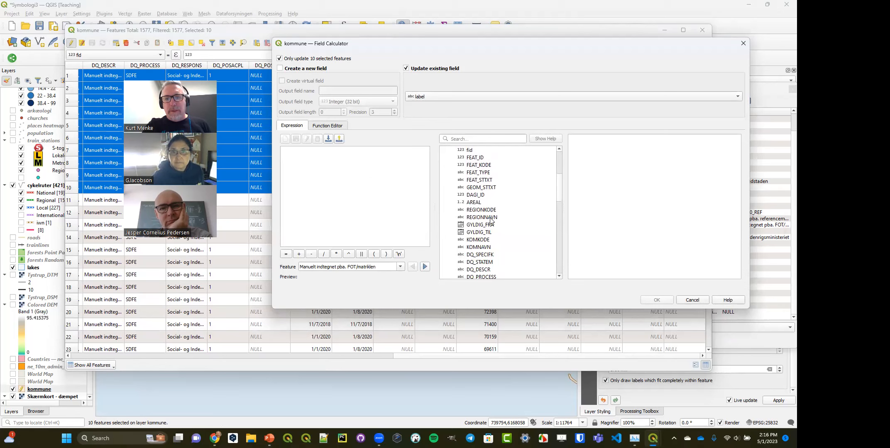
pyautogui.doubleClick(479, 247)
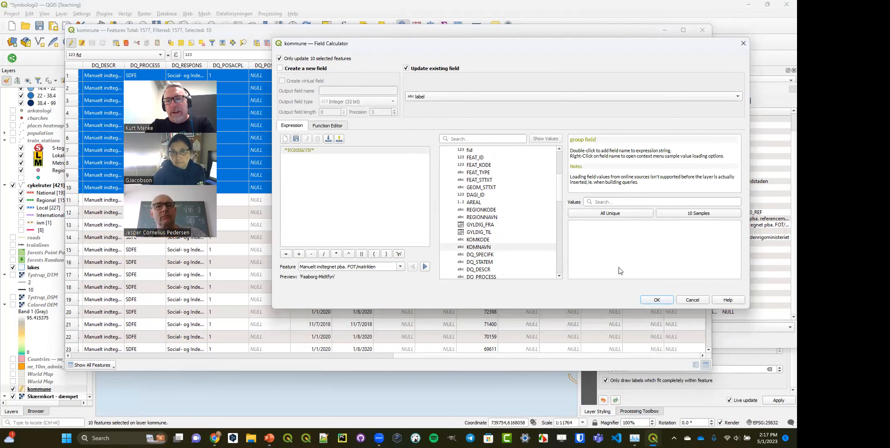
pyautogui.click(657, 301)
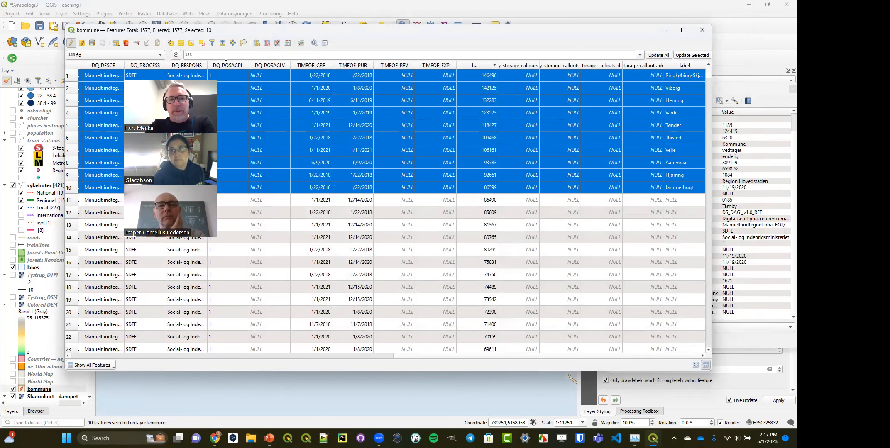
# - Save the kommune edits and stop editing, deselect all features, and close the attribute table and the identify results
pyautogui.click(71, 43)
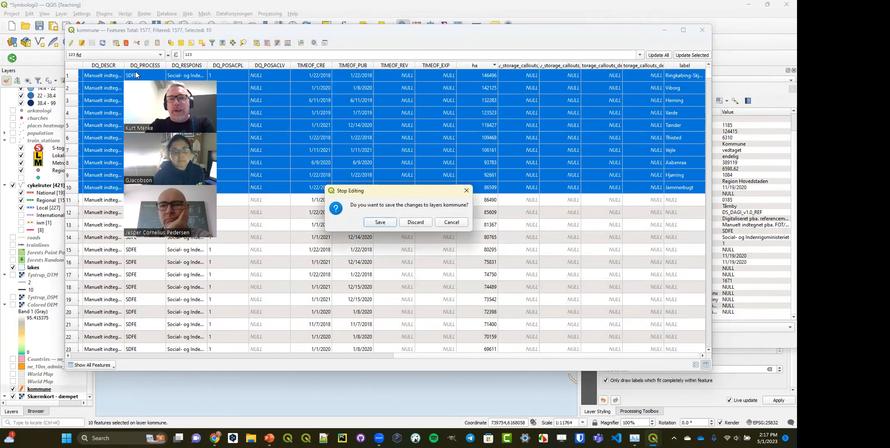
pyautogui.click(375, 226)
pyautogui.click(201, 43)
pyautogui.click(702, 30)
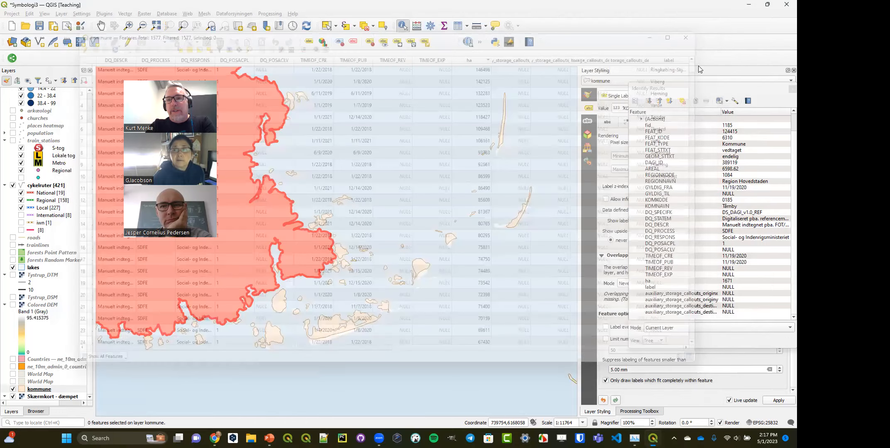
pyautogui.click(791, 88)
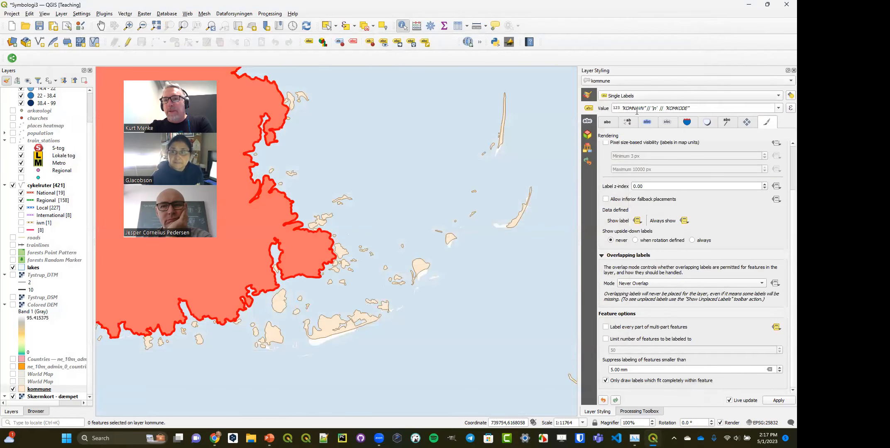
# - Set the kommune layer's label value to the label field and clear the identified feature's highlight from the map
pyautogui.click(781, 109)
pyautogui.scroll(-5, 727, 160)
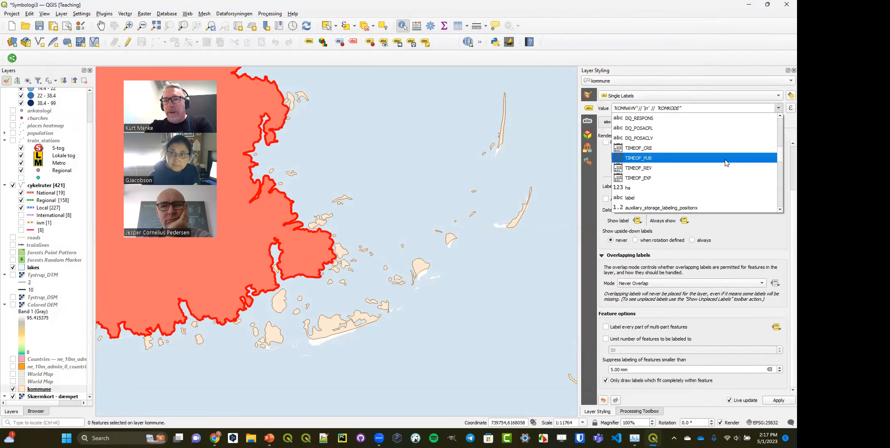
pyautogui.click(666, 198)
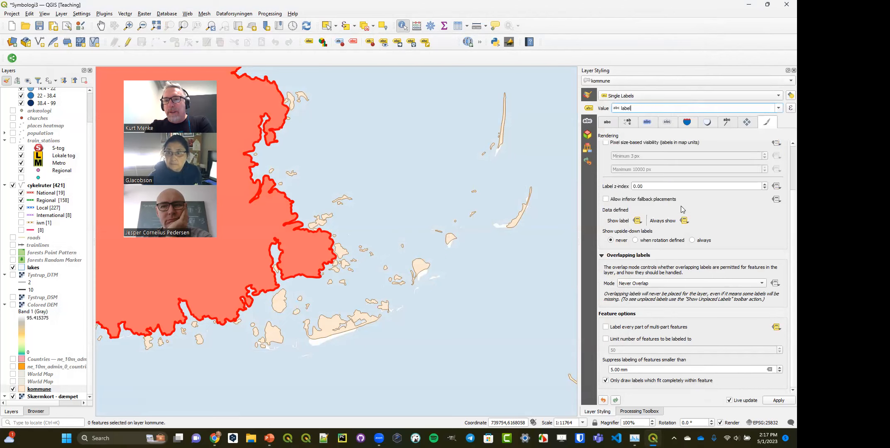
pyautogui.click(439, 125)
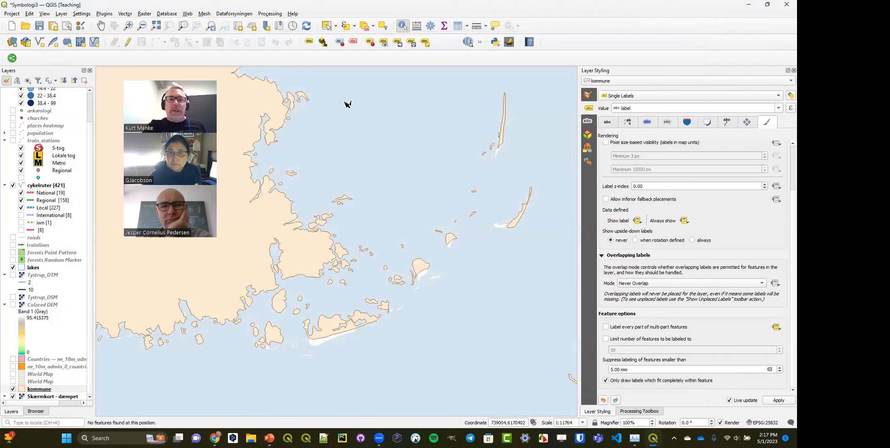
# - Zoom to the full extent of the kommune layer and hide the cykelruter layer
pyautogui.rightClick(38, 389)
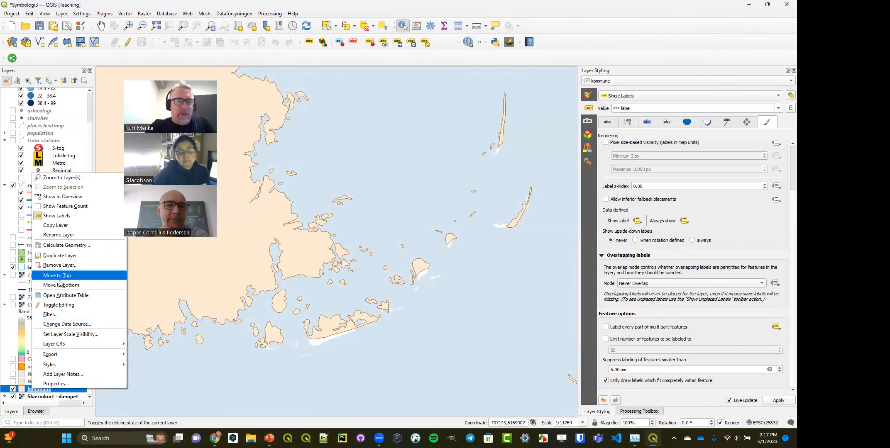
pyautogui.click(61, 177)
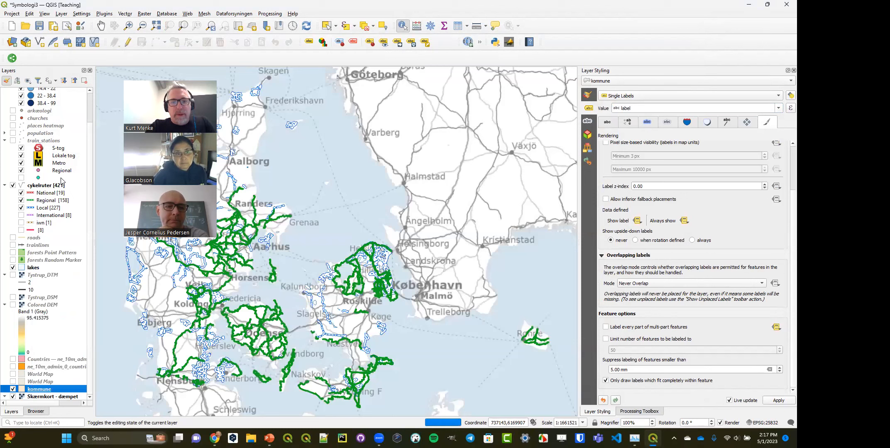
pyautogui.click(13, 185)
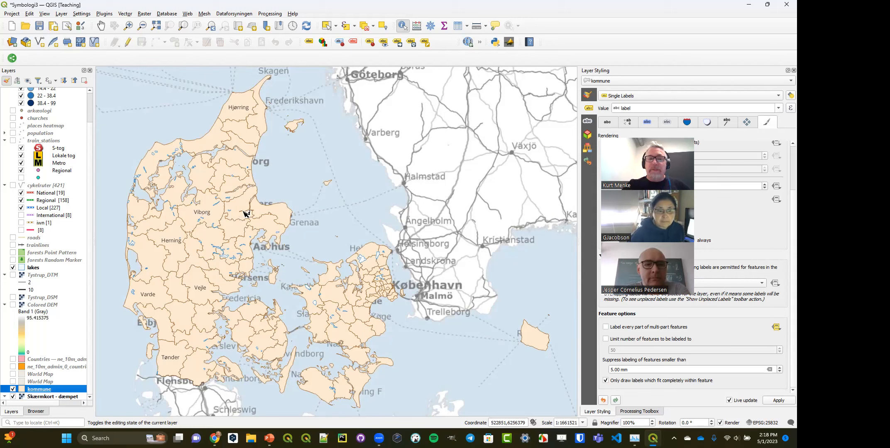
# - Dissolve the kommune layer by the KOMNAVN field into a temporary layer
pyautogui.click(126, 14)
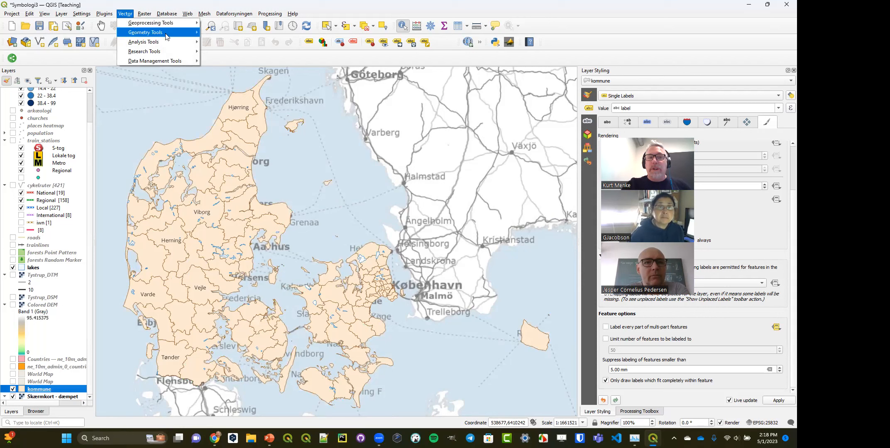
pyautogui.moveTo(181, 35)
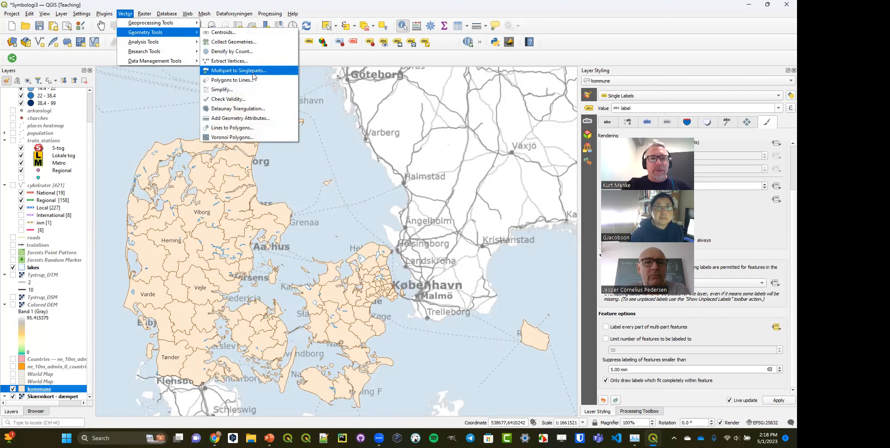
pyautogui.moveTo(181, 49)
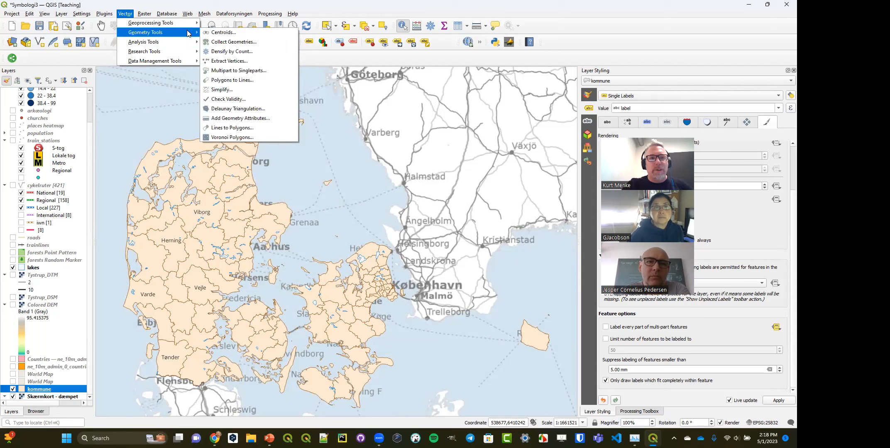
pyautogui.moveTo(188, 13)
pyautogui.moveTo(125, 16)
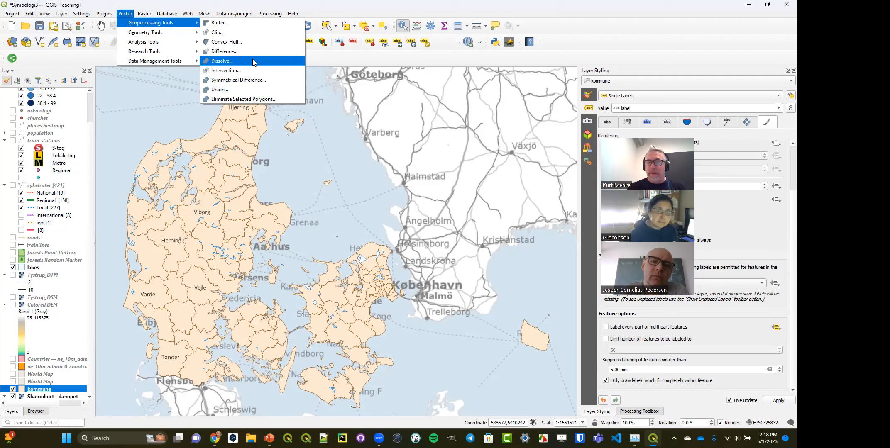
pyautogui.click(253, 62)
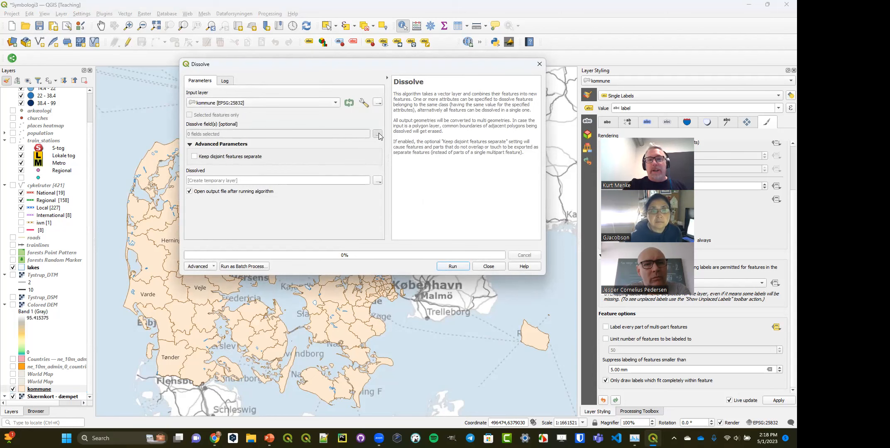
pyautogui.click(378, 134)
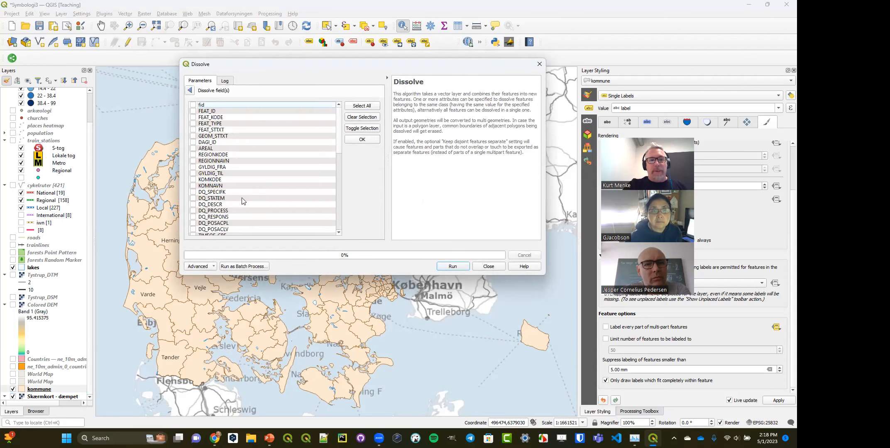
pyautogui.scroll(-2, 244, 201)
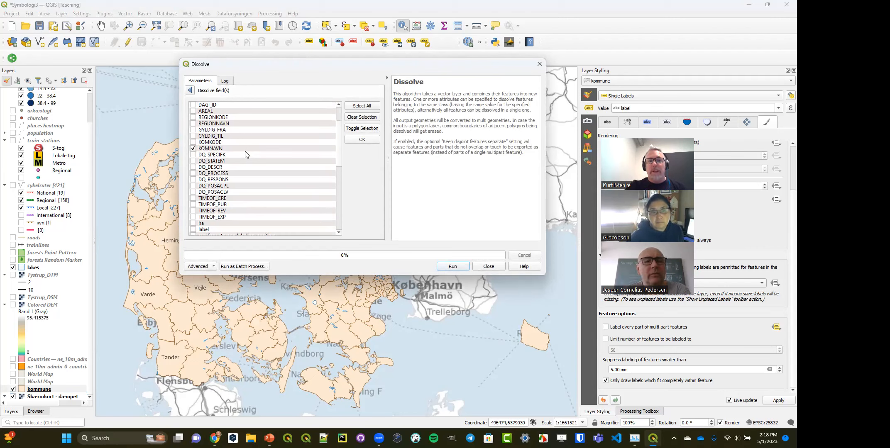
pyautogui.click(190, 90)
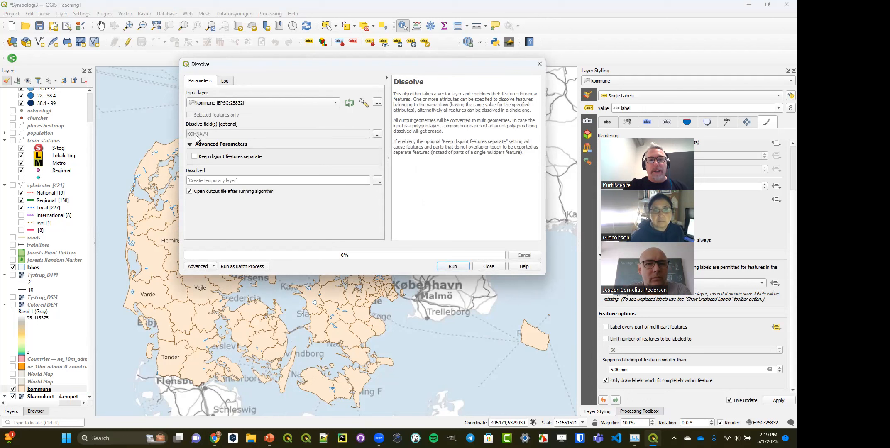
pyautogui.click(453, 268)
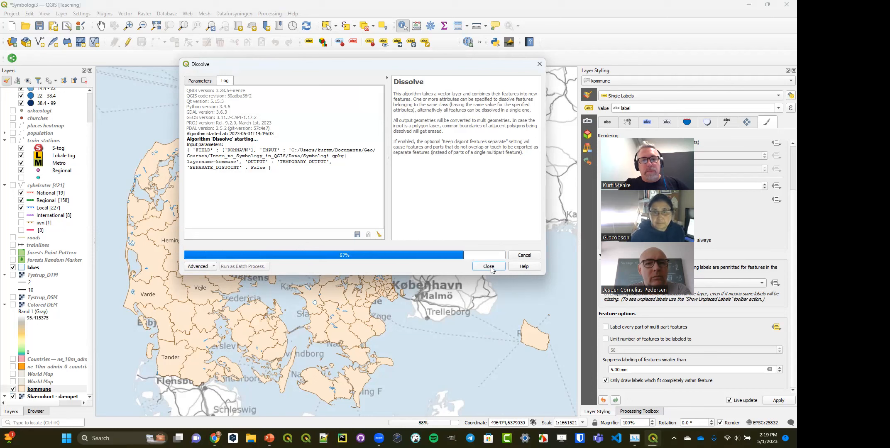
pyautogui.click(490, 268)
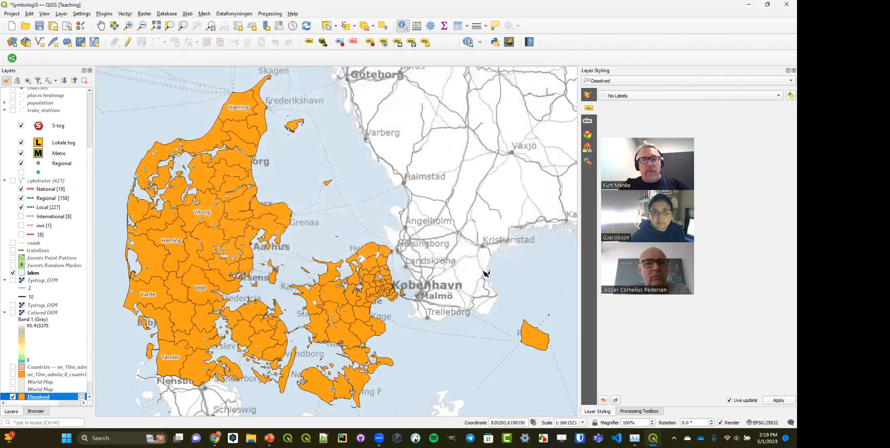
# - Show the feature counts of the kommune and Dissolved layers
pyautogui.scroll(-1, 32, 384)
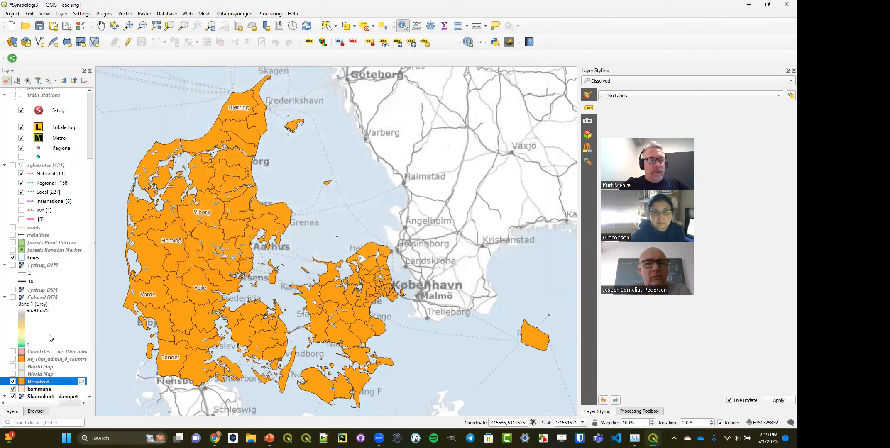
pyautogui.rightClick(34, 392)
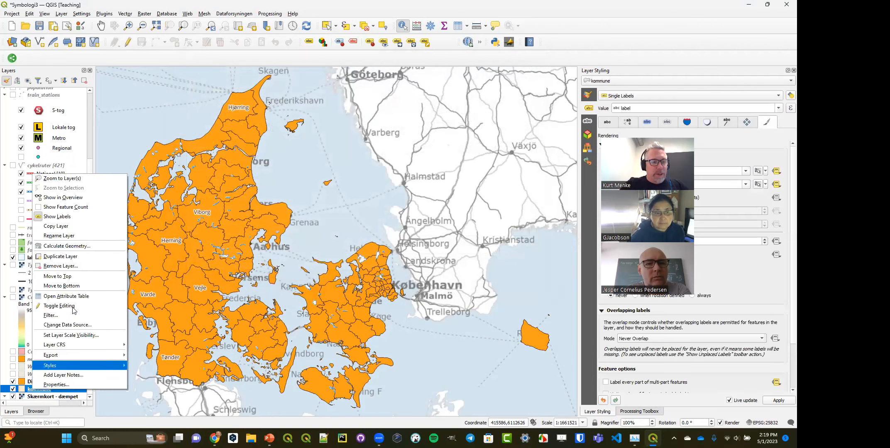
pyautogui.click(87, 207)
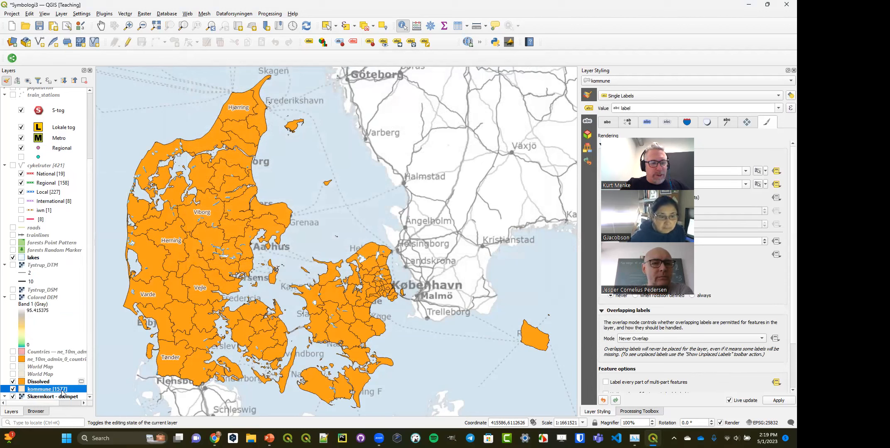
pyautogui.rightClick(44, 382)
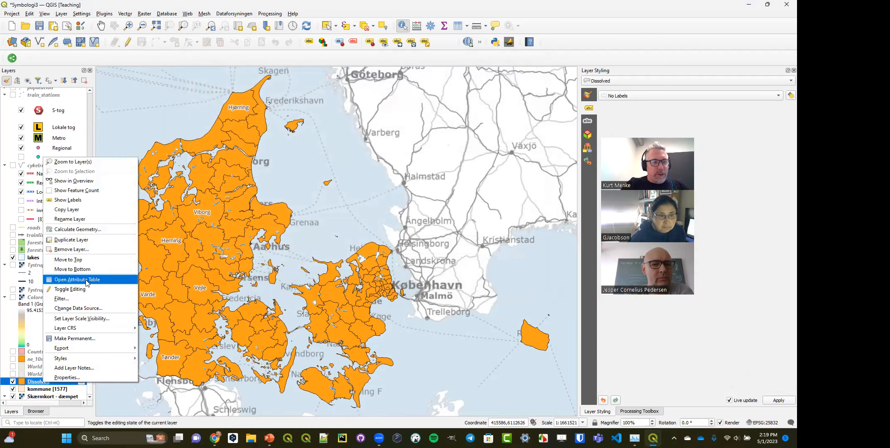
pyautogui.click(77, 190)
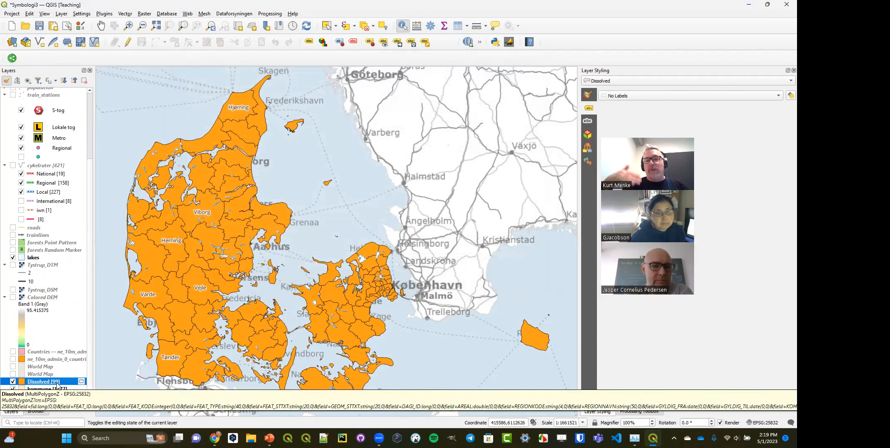
# - Hide the kommune layer and copy its style
pyautogui.click(13, 390)
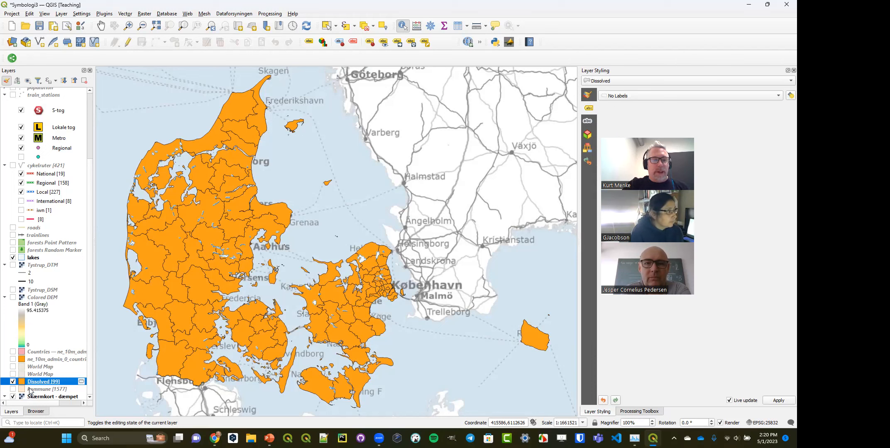
pyautogui.rightClick(29, 390)
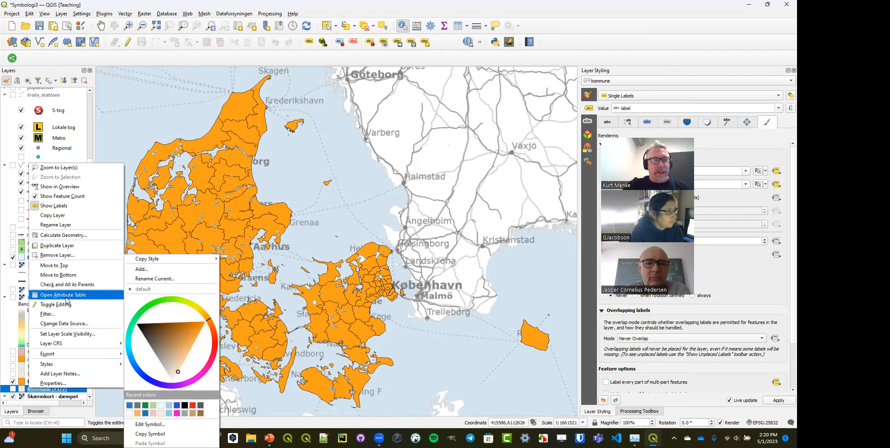
pyautogui.moveTo(91, 365)
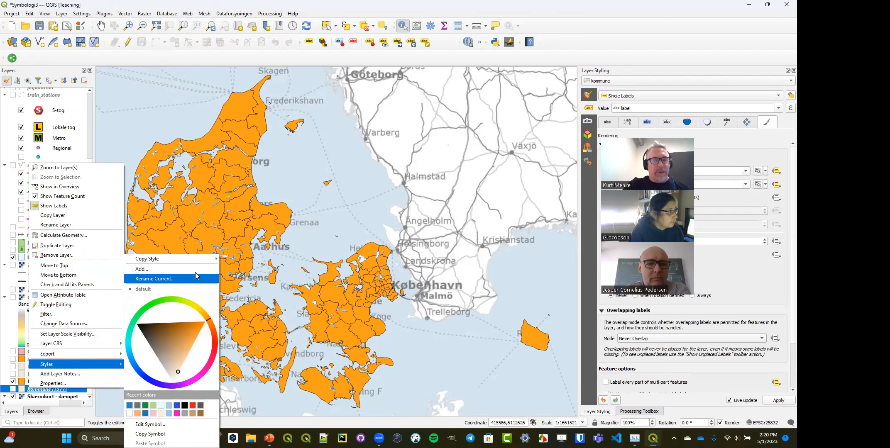
pyautogui.moveTo(201, 261)
pyautogui.click(250, 264)
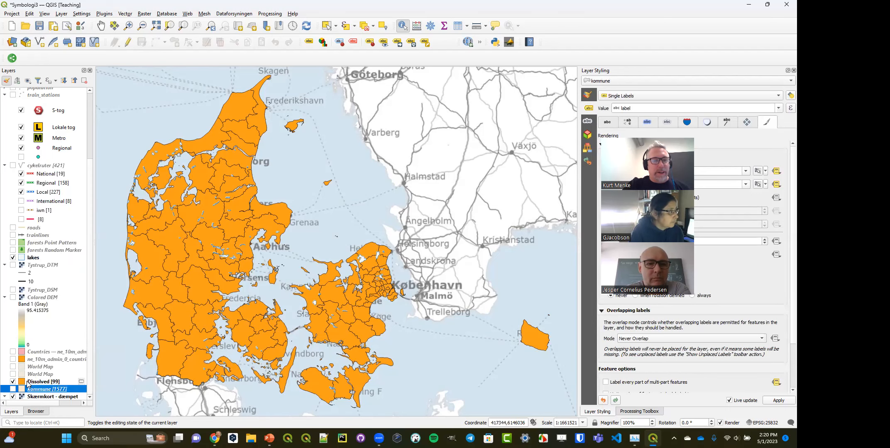
# - Paste the copied kommune style with all style categories onto the Dissolved layer
pyautogui.click(38, 382)
pyautogui.rightClick(38, 381)
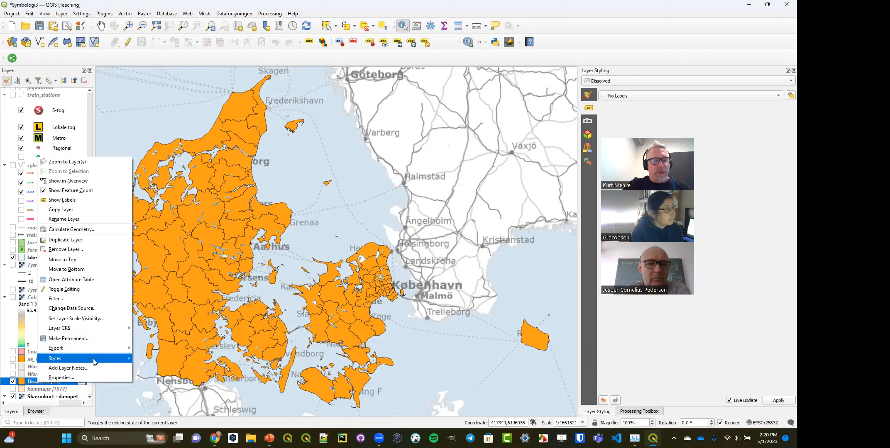
pyautogui.moveTo(83, 358)
pyautogui.moveTo(179, 258)
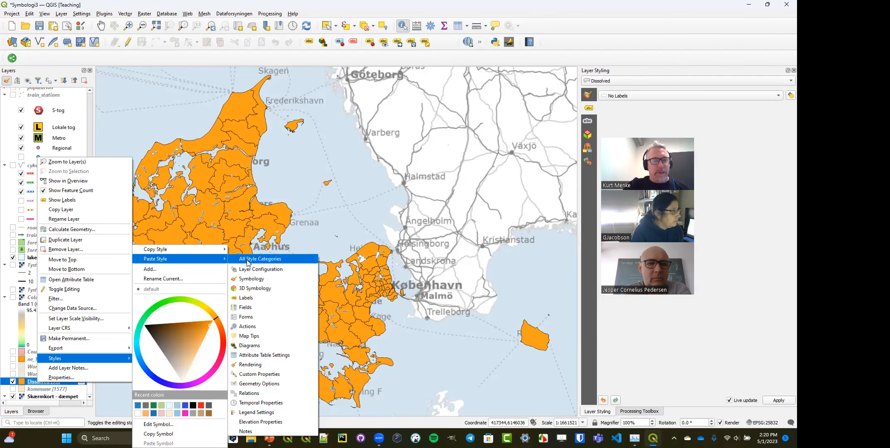
pyautogui.click(247, 262)
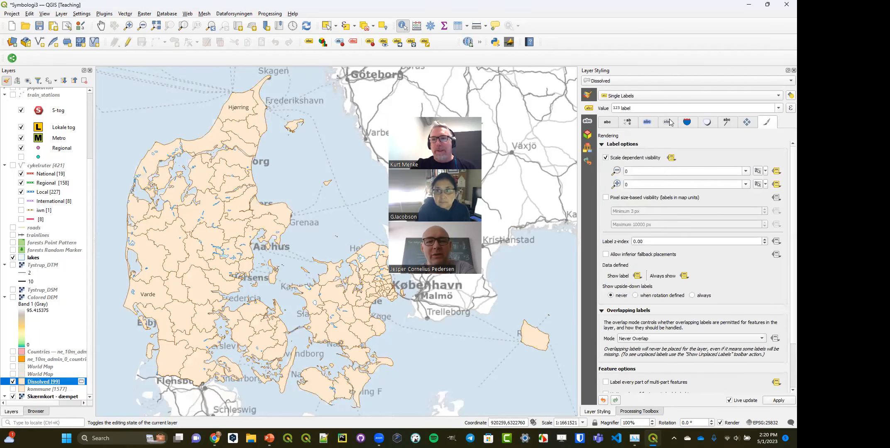
# - Label the Dissolved layer with the KOMNAVN field
pyautogui.click(778, 108)
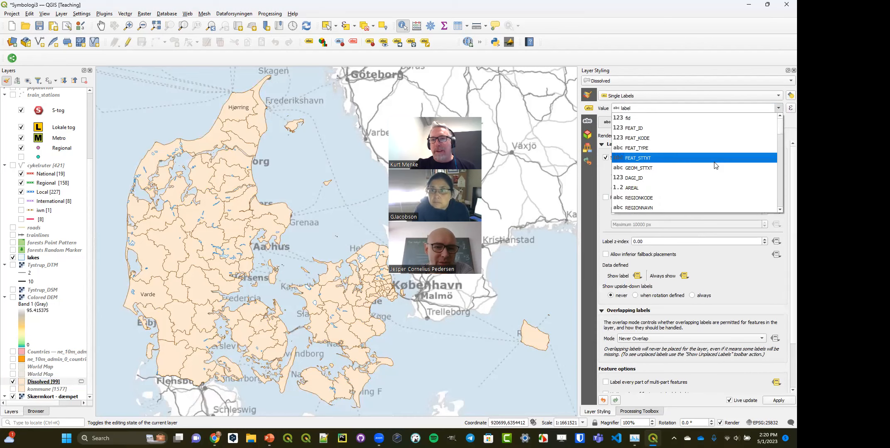
pyautogui.scroll(-2, 706, 166)
pyautogui.scroll(-1, 688, 180)
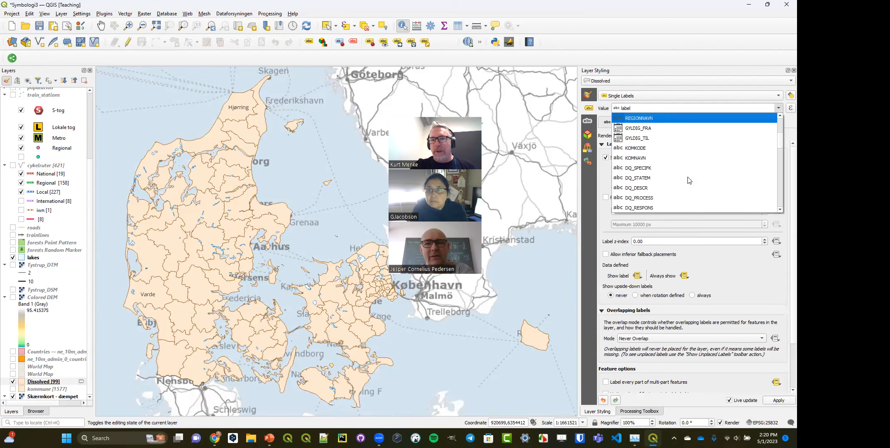
pyautogui.click(702, 158)
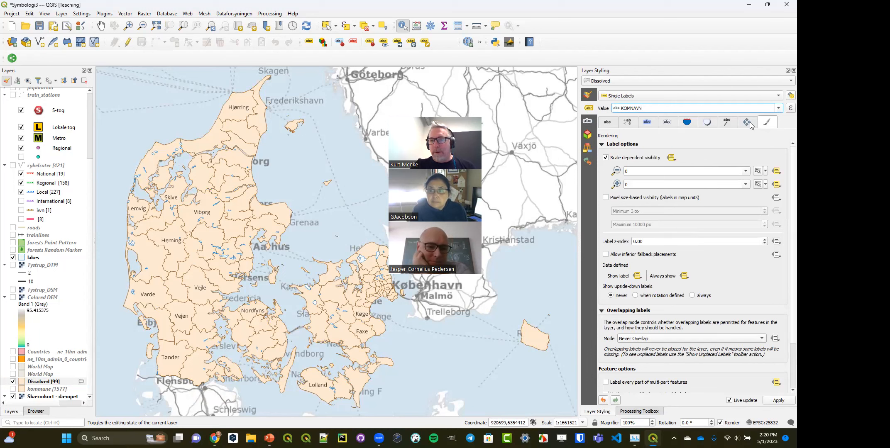
# - Set the minimum feature size for labeling to 0.00 mm and allow labels that do not fit completely within their features
pyautogui.scroll(-2, 704, 278)
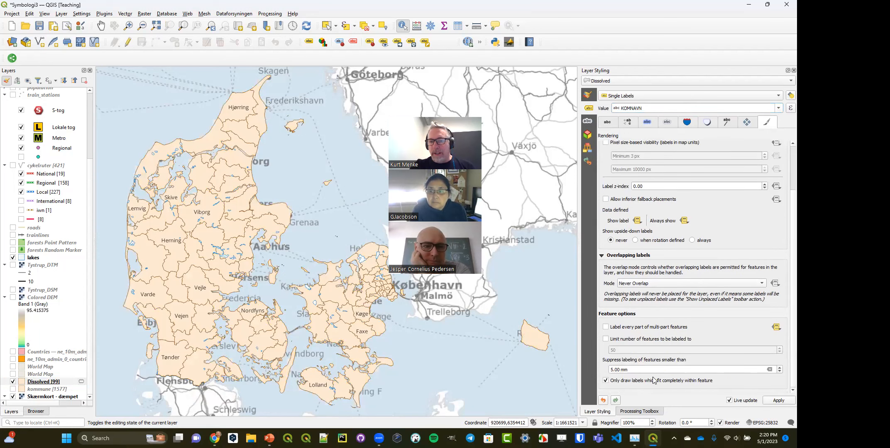
pyautogui.click(770, 369)
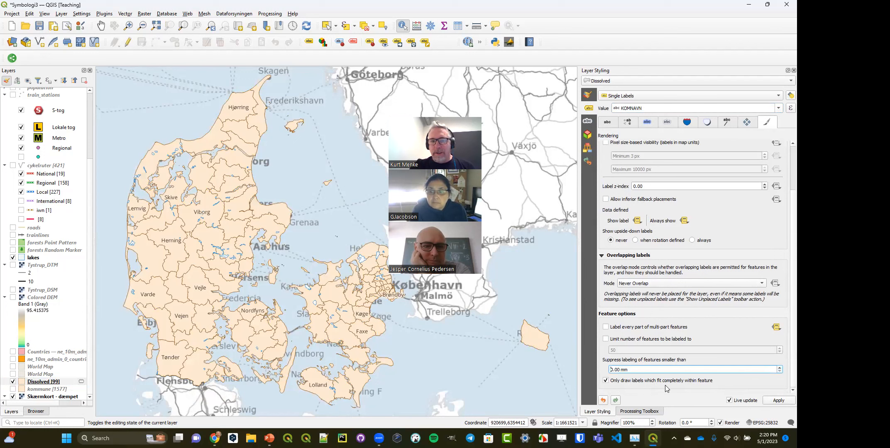
pyautogui.click(608, 382)
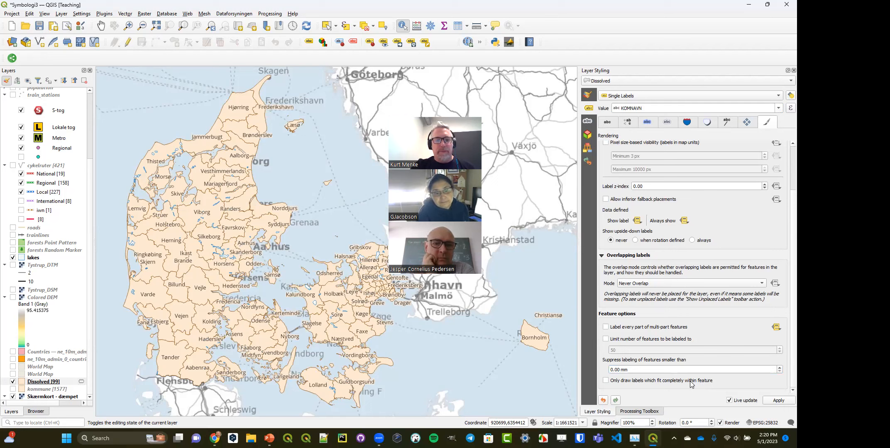
# - Hide the Dissolved layer, show the train_stations layer and zoom in to the stations in central København
pyautogui.click(13, 381)
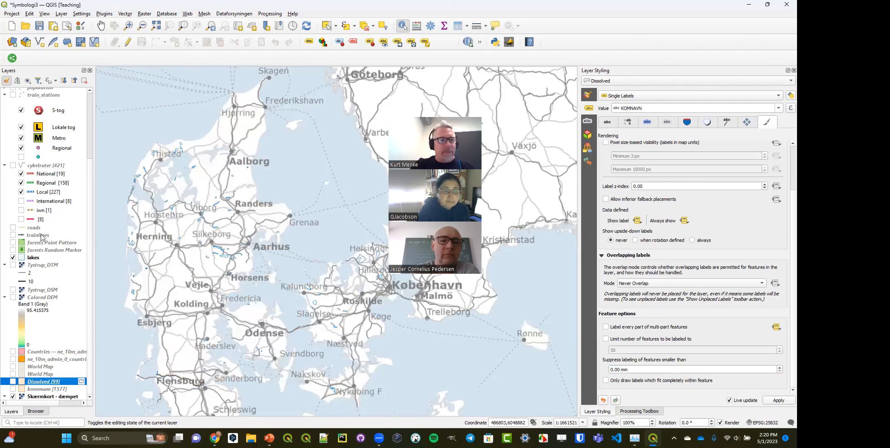
pyautogui.scroll(2, 15, 153)
pyautogui.click(13, 150)
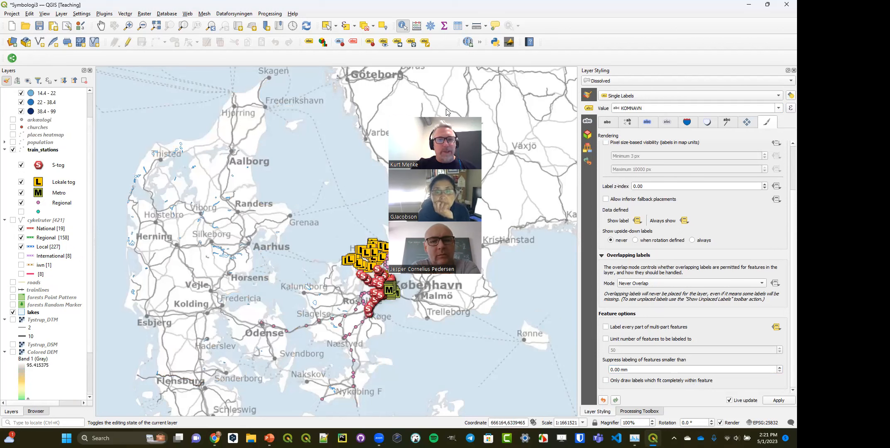
pyautogui.moveTo(446, 112); pyautogui.dragTo(171, 70)
pyautogui.click(129, 25)
pyautogui.moveTo(375, 273); pyautogui.dragTo(395, 305)
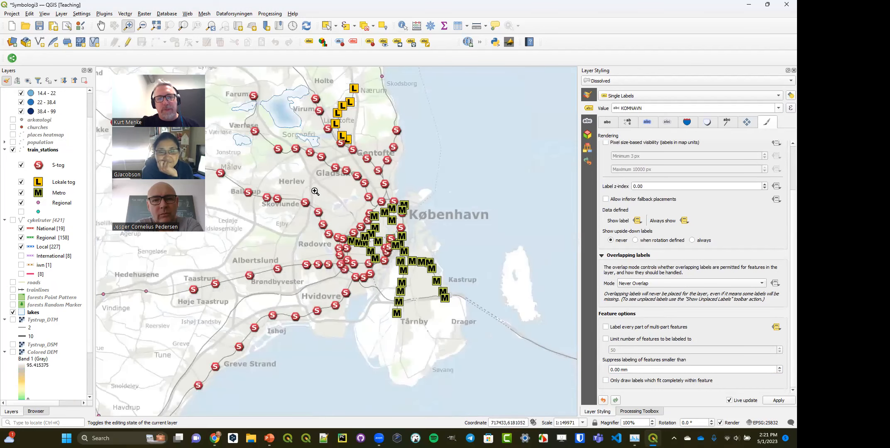
pyautogui.moveTo(310, 175); pyautogui.dragTo(442, 295)
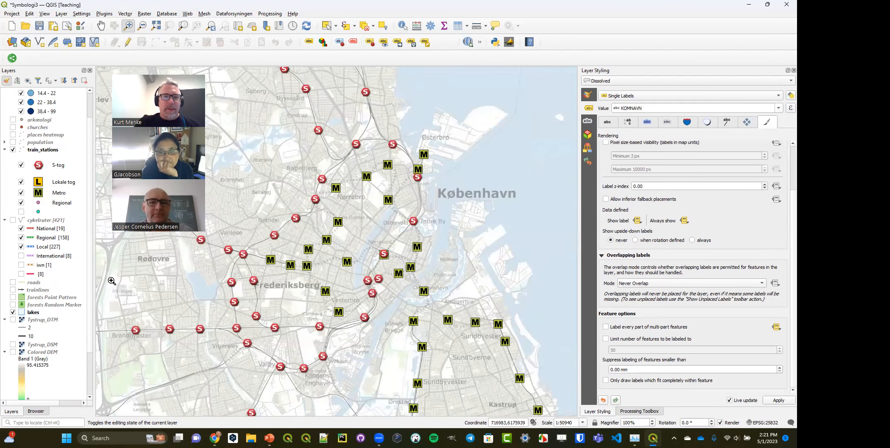
# - Display the symbology of the train_stations layer and examine the overlapping S-tog and Metro symbols up close before returning to the previous extent
pyautogui.click(39, 151)
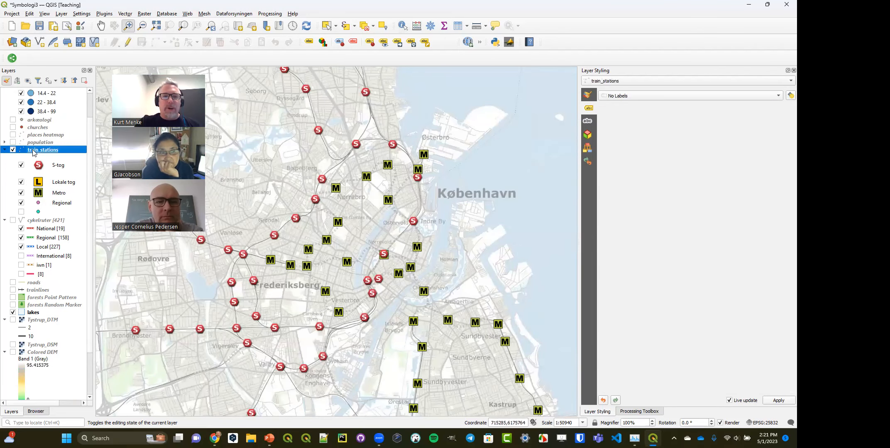
pyautogui.click(592, 95)
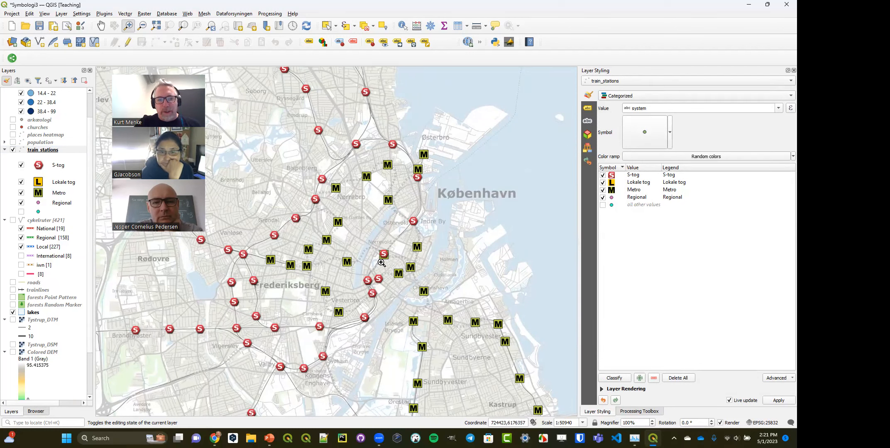
pyautogui.moveTo(351, 228); pyautogui.dragTo(431, 299)
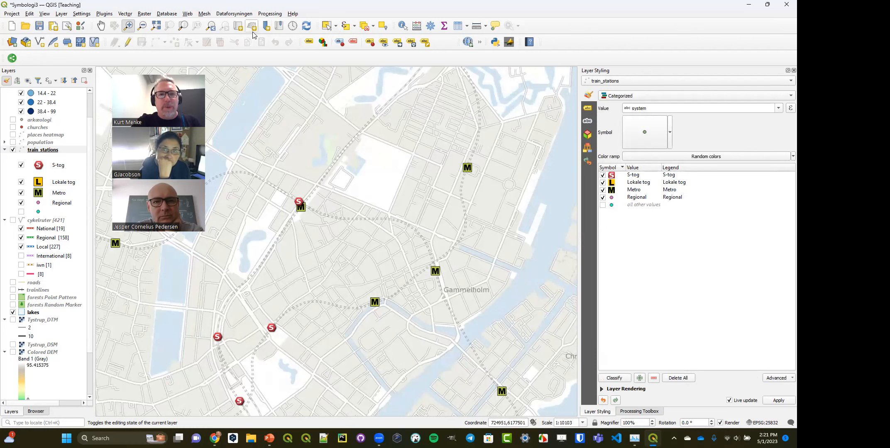
pyautogui.click(211, 26)
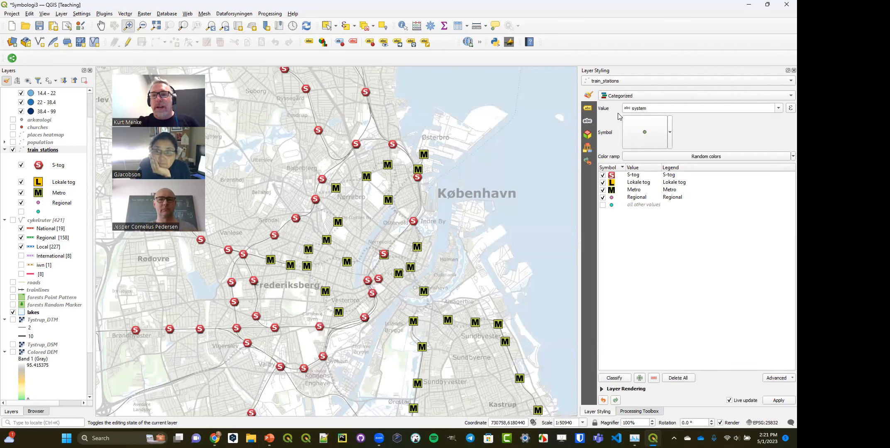
# - Try the Point Displacement renderer on the train_stations layer, and undo the change
pyautogui.click(643, 99)
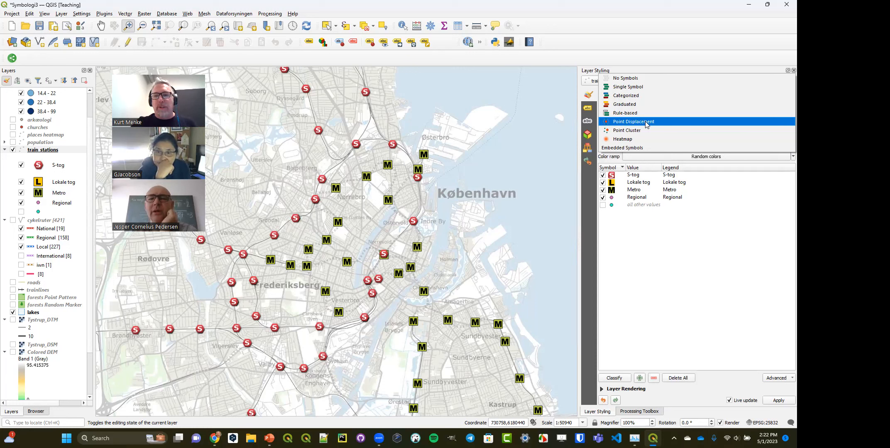
pyautogui.click(634, 122)
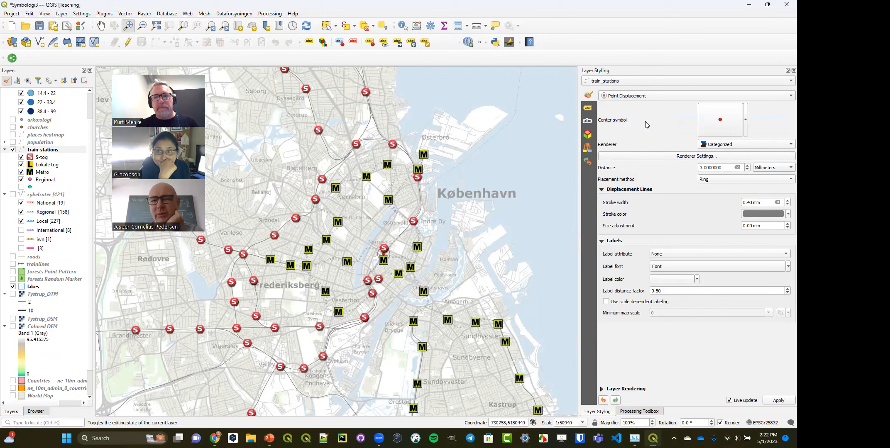
pyautogui.click(634, 97)
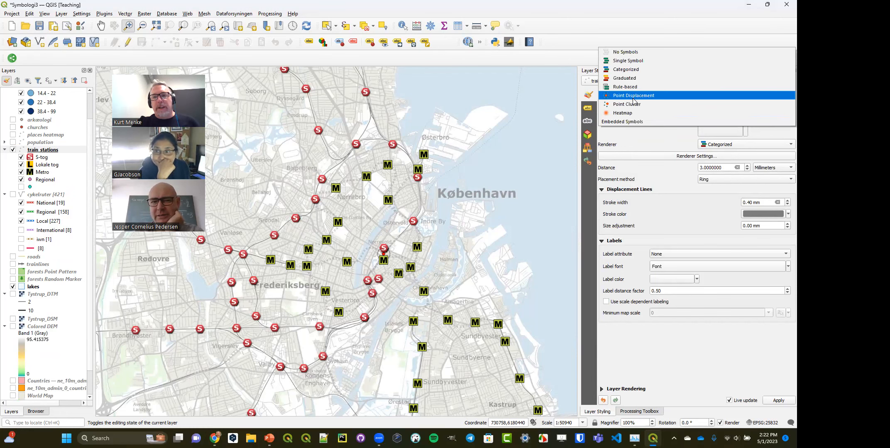
pyautogui.click(559, 3)
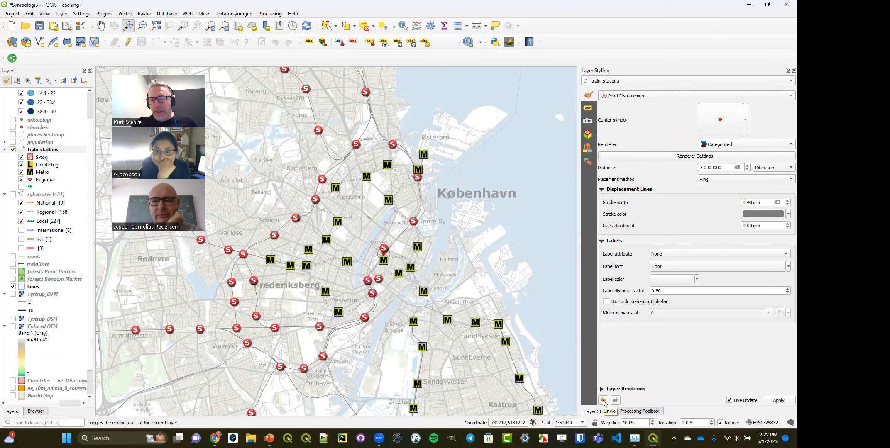
pyautogui.click(604, 401)
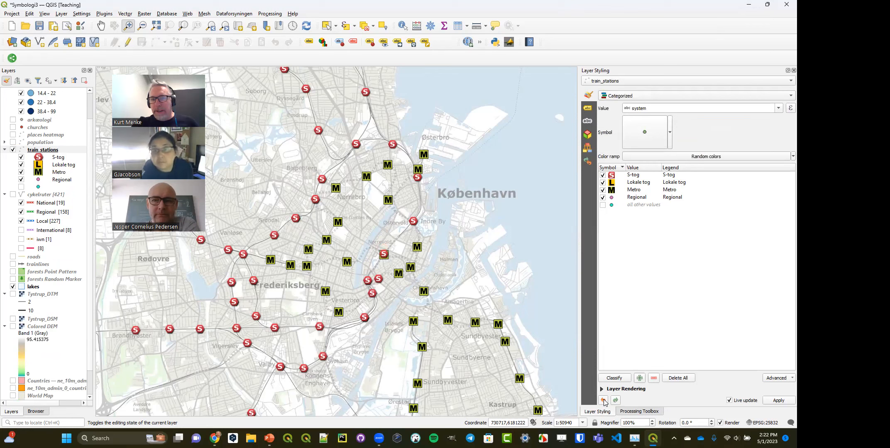
# - Render the train_stations layer with Point Displacement and set the displacement lines' stroke width to 0.00 mm
pyautogui.click(656, 95)
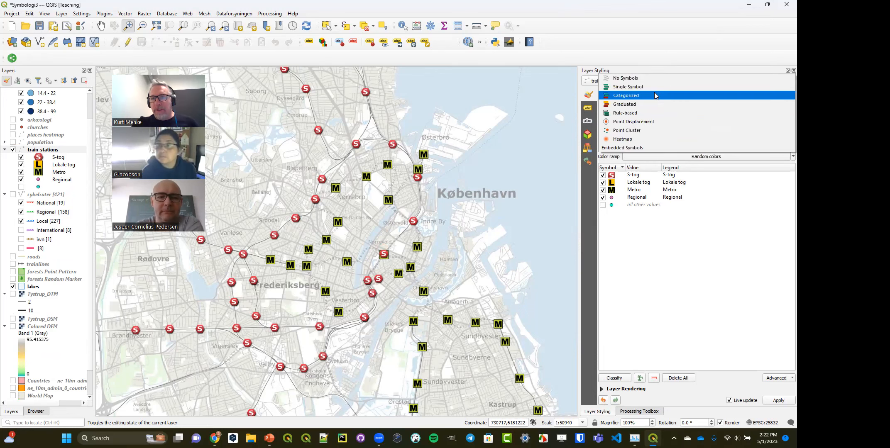
pyautogui.click(659, 123)
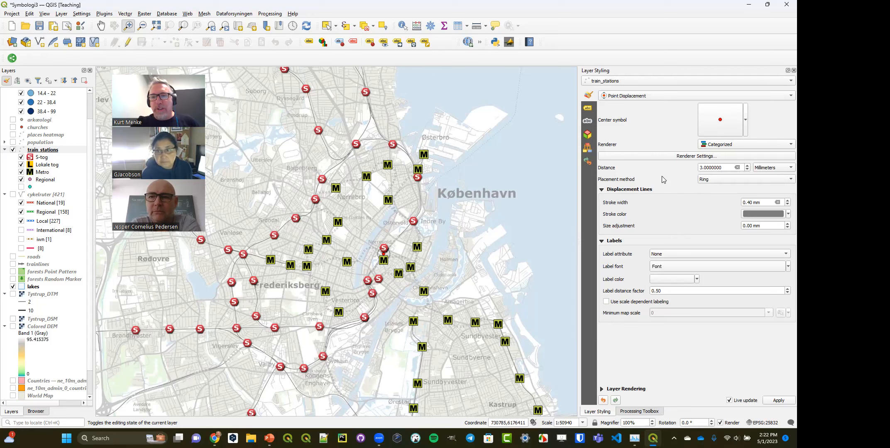
pyautogui.click(784, 204)
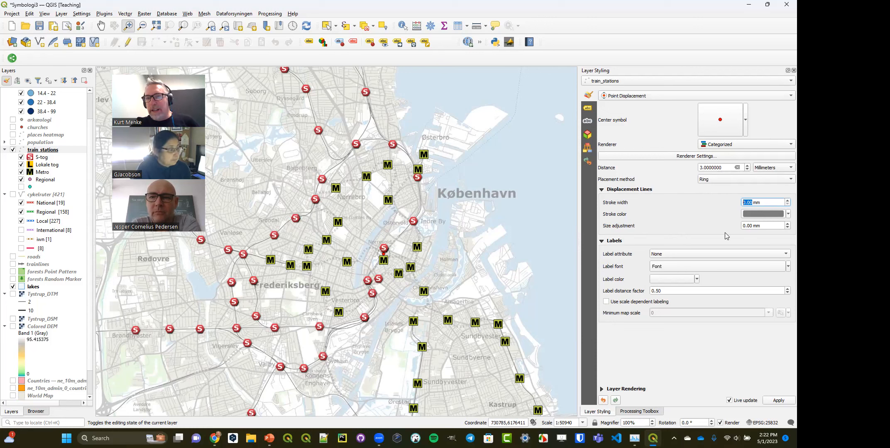
# - Set the size of the displacement center symbol to 0 millimeters
pyautogui.click(745, 120)
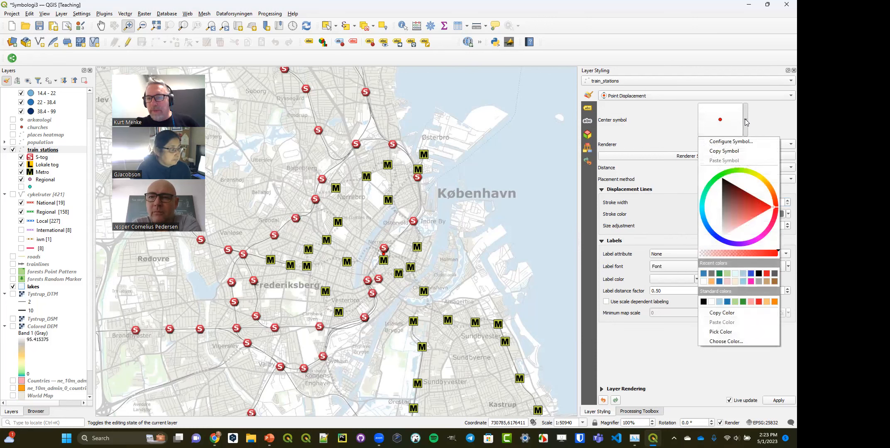
pyautogui.click(723, 122)
pyautogui.click(723, 122)
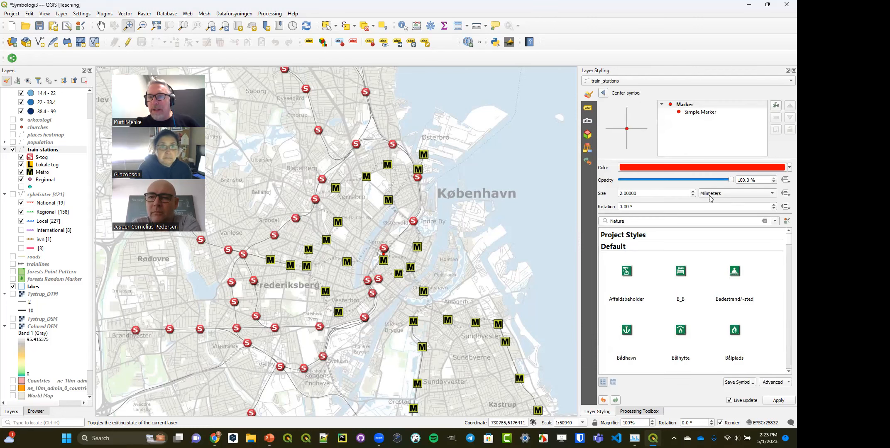
pyautogui.click(693, 196)
pyautogui.click(693, 196)
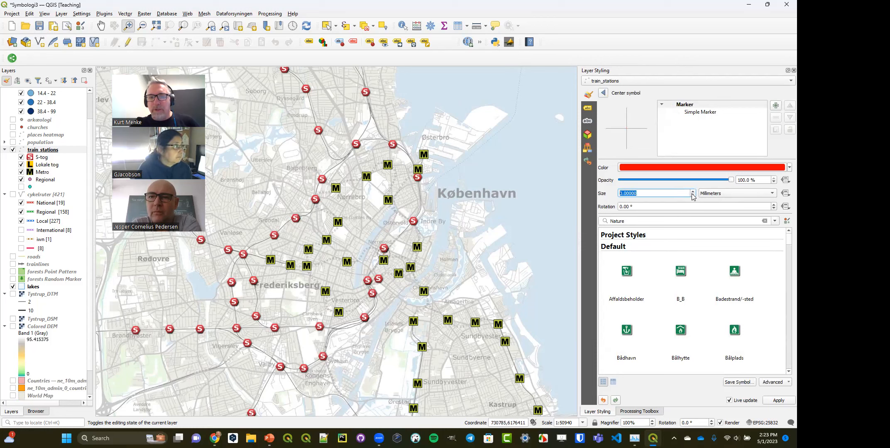
pyautogui.click(603, 93)
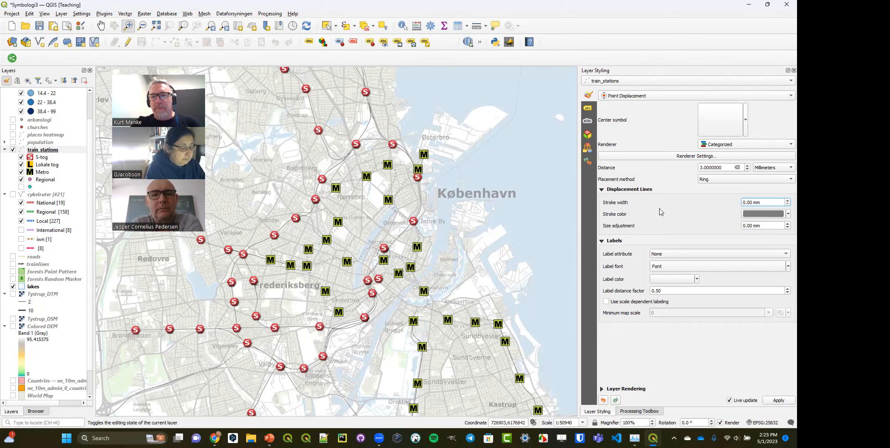
# - Try the Concentric Rings and Grid placement methods for the displaced stations, and return to Ring
pyautogui.click(747, 169)
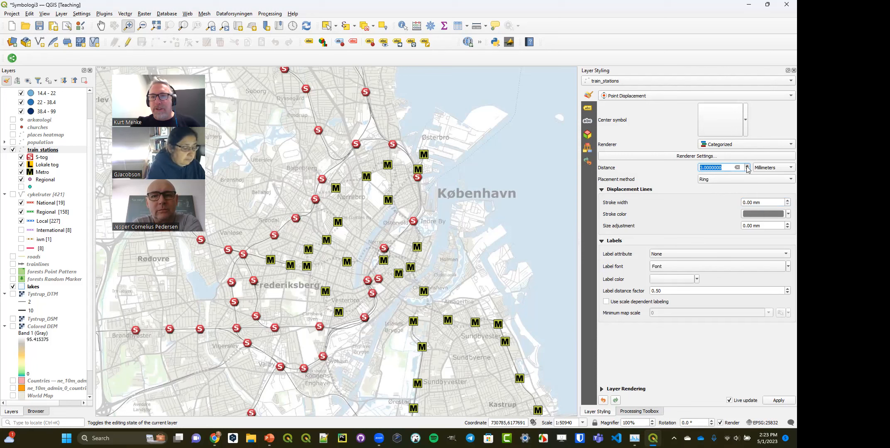
pyautogui.click(732, 183)
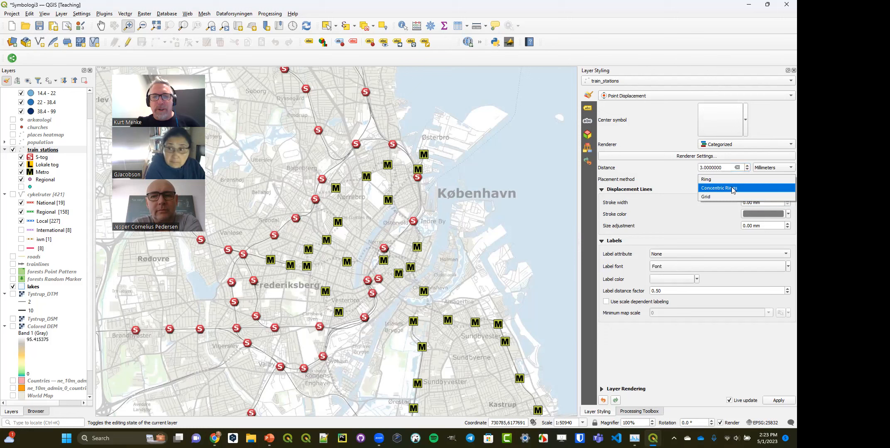
pyautogui.click(732, 187)
pyautogui.click(730, 179)
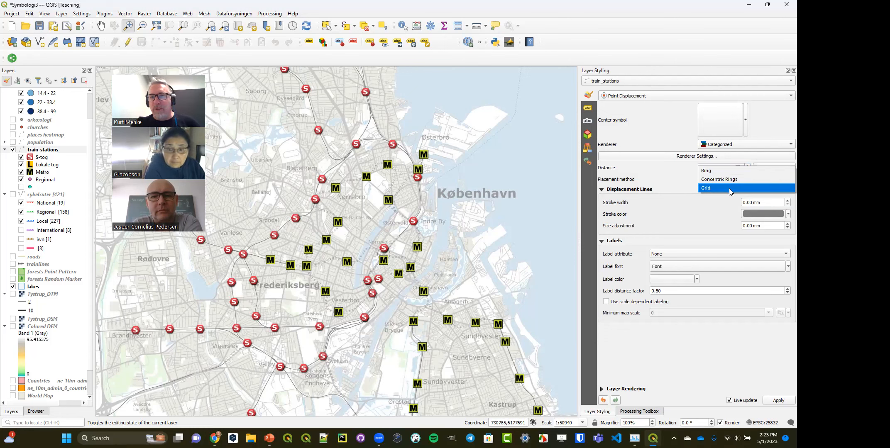
pyautogui.click(728, 188)
pyautogui.click(731, 179)
pyautogui.click(730, 167)
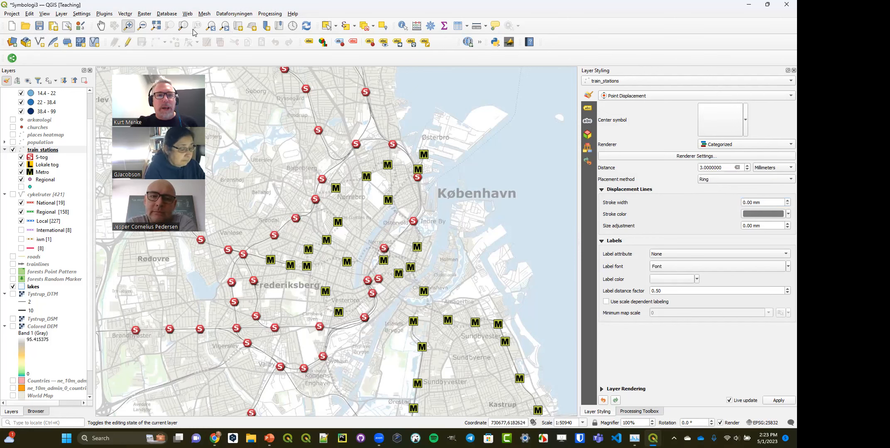
# - Search the Processing Toolbox for "pixel" and select the Raster pixels to points algorithm
pyautogui.click(141, 25)
pyautogui.moveTo(278, 155); pyautogui.dragTo(448, 347)
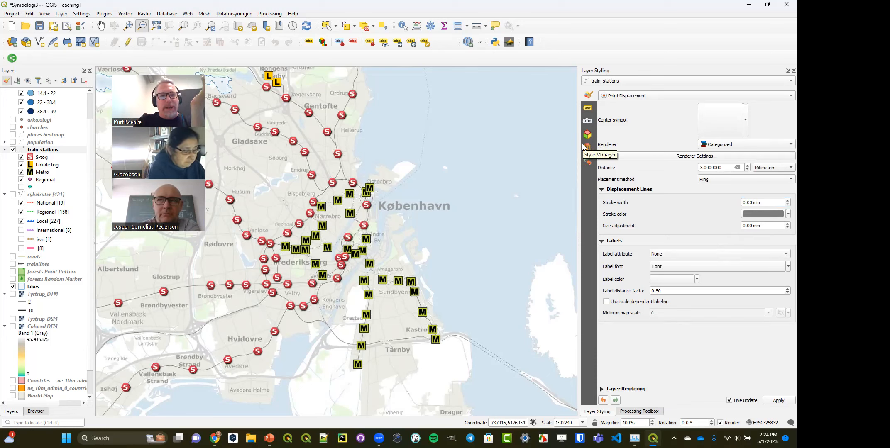
pyautogui.click(646, 411)
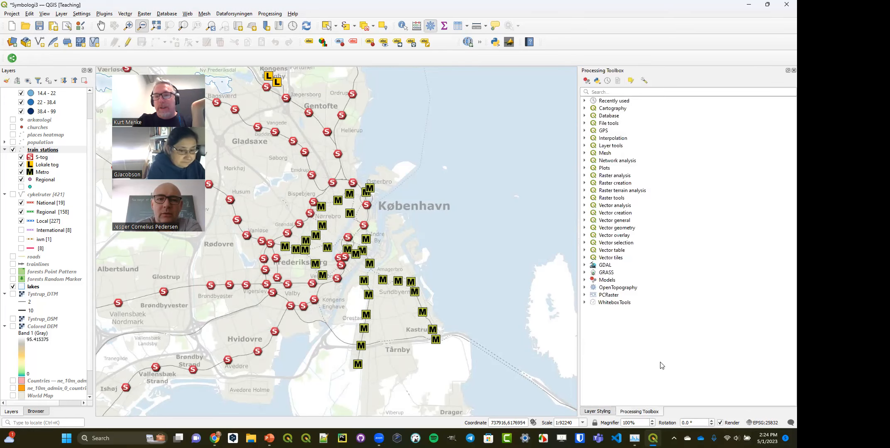
pyautogui.click(634, 92)
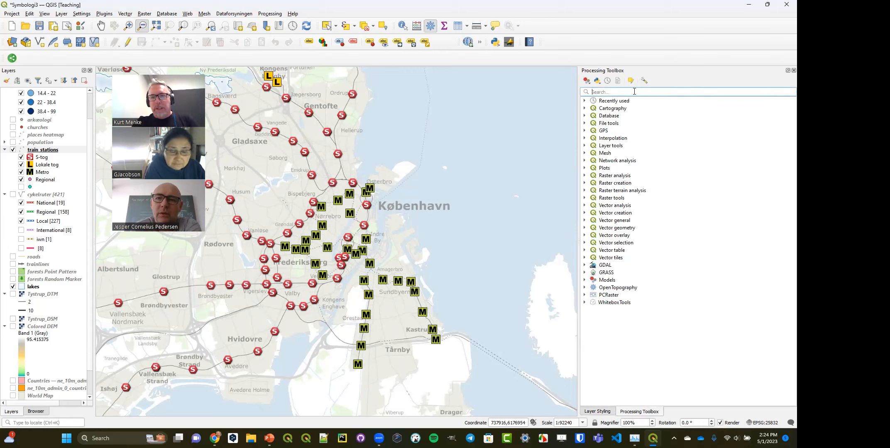
pyautogui.write('pixel')
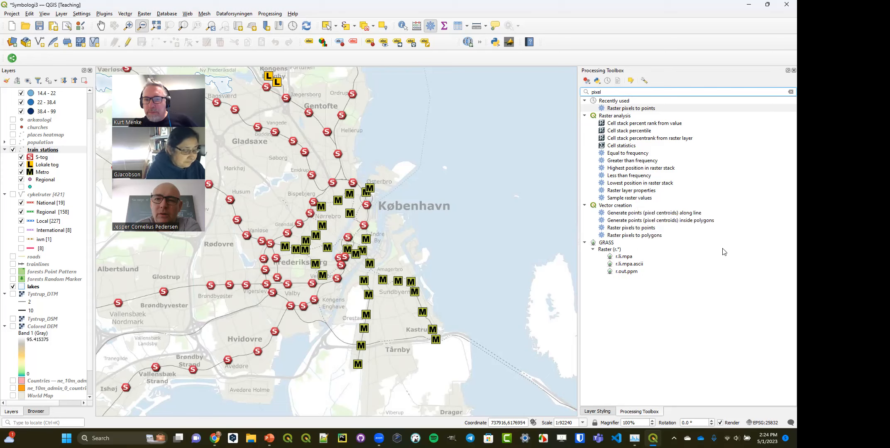
pyautogui.click(644, 230)
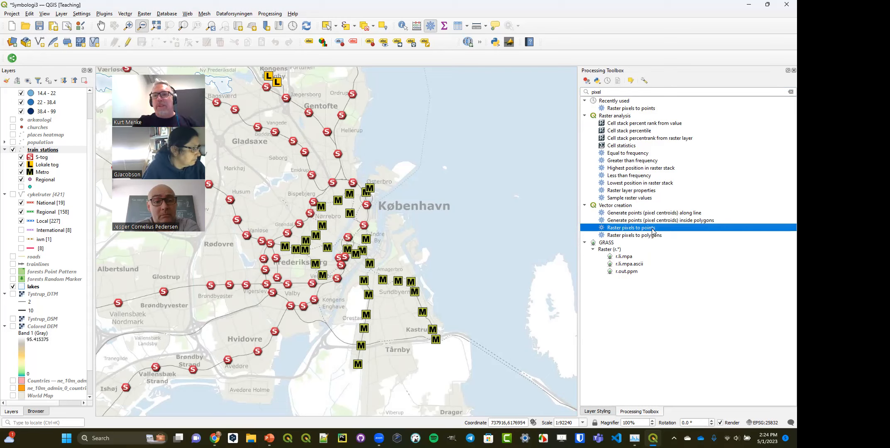
# - Bring up the styling of the Dissolved layer and view the renderers available for it
pyautogui.click(597, 411)
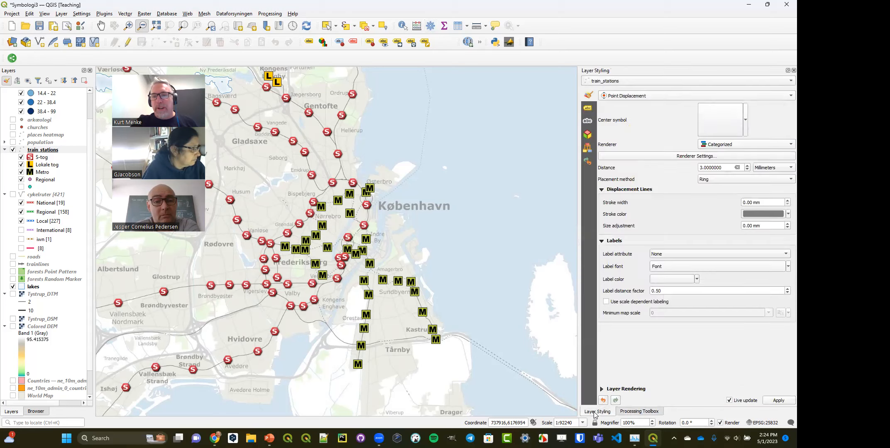
pyautogui.click(660, 80)
pyautogui.press('Escape')
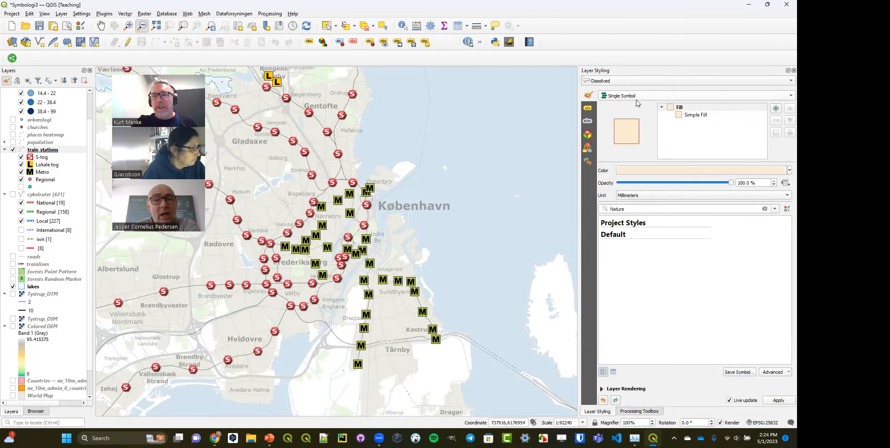
pyautogui.click(636, 99)
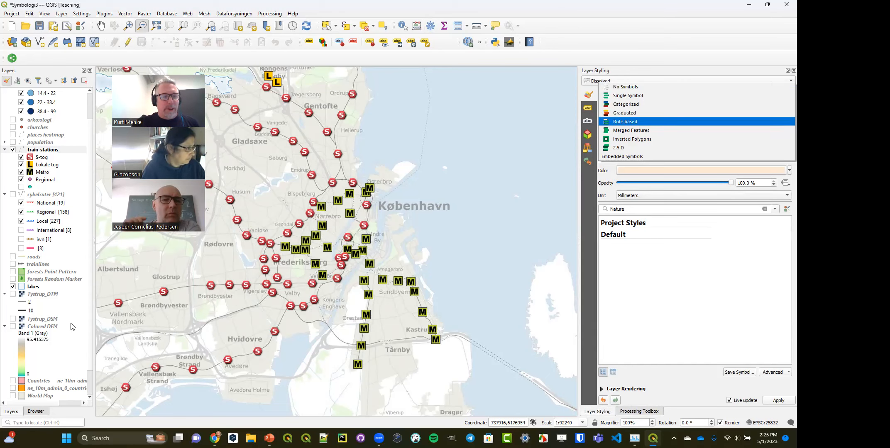
# - Turn on the Colored DEM layer and zoom the map to its extent
pyautogui.click(13, 326)
pyautogui.click(13, 327)
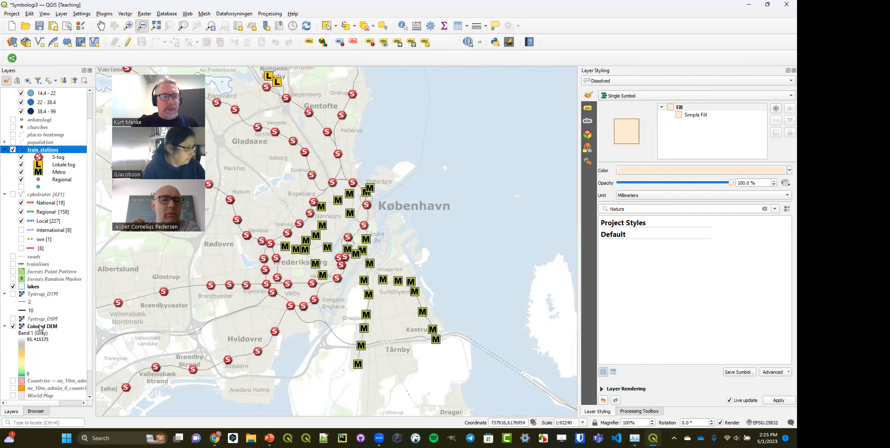
pyautogui.rightClick(41, 328)
pyautogui.click(71, 152)
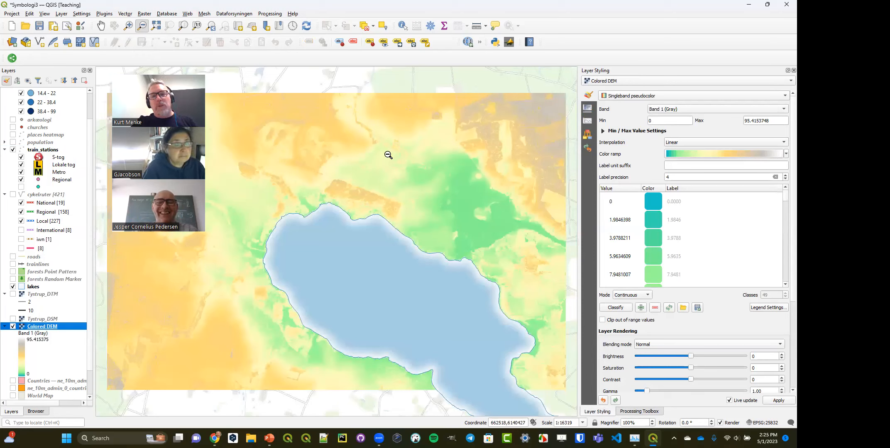
pyautogui.click(129, 26)
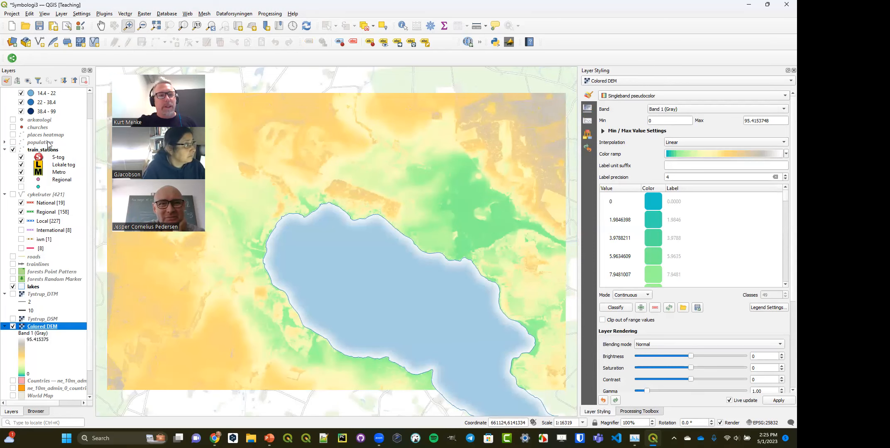
# - Examine the raster's pixel dimensions in the Colored DEM layer's information properties, and close the properties
pyautogui.doubleClick(35, 328)
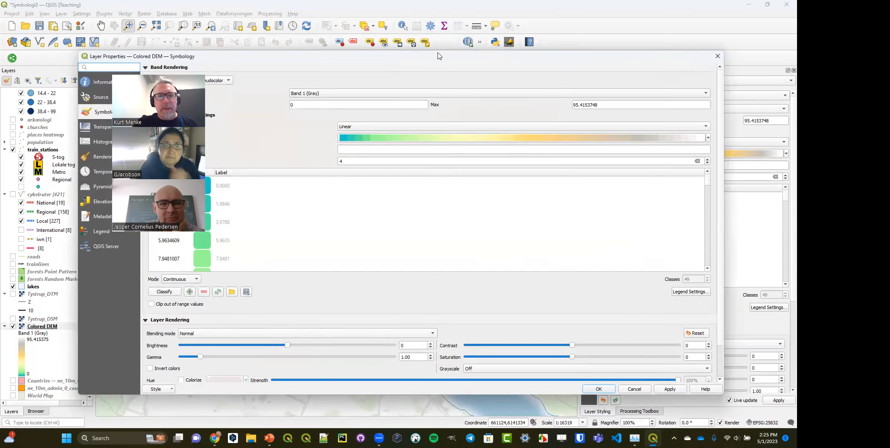
pyautogui.moveTo(438, 53); pyautogui.dragTo(610, 39)
pyautogui.click(279, 69)
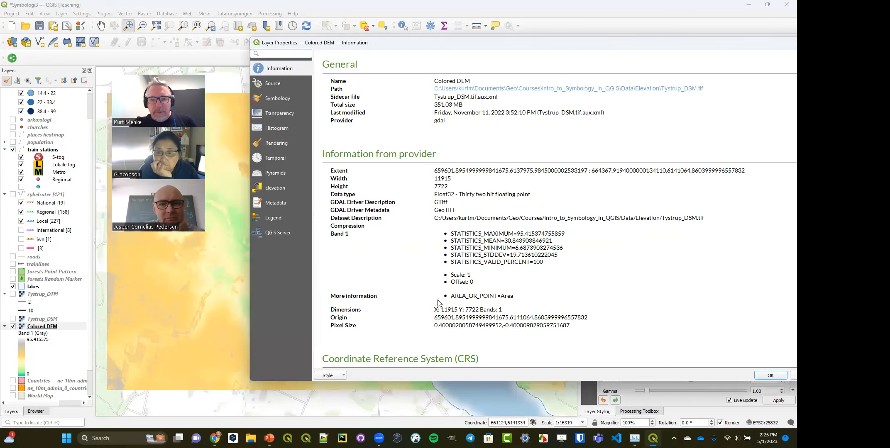
pyautogui.moveTo(441, 310); pyautogui.dragTo(455, 310)
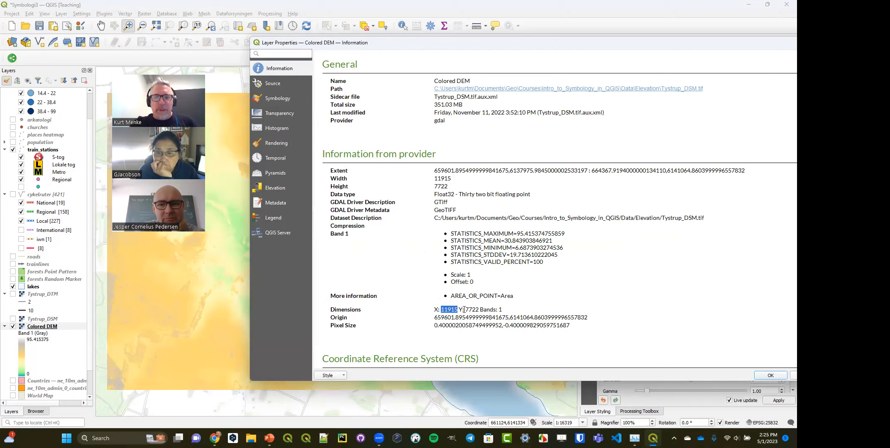
pyautogui.moveTo(466, 309); pyautogui.dragTo(479, 310)
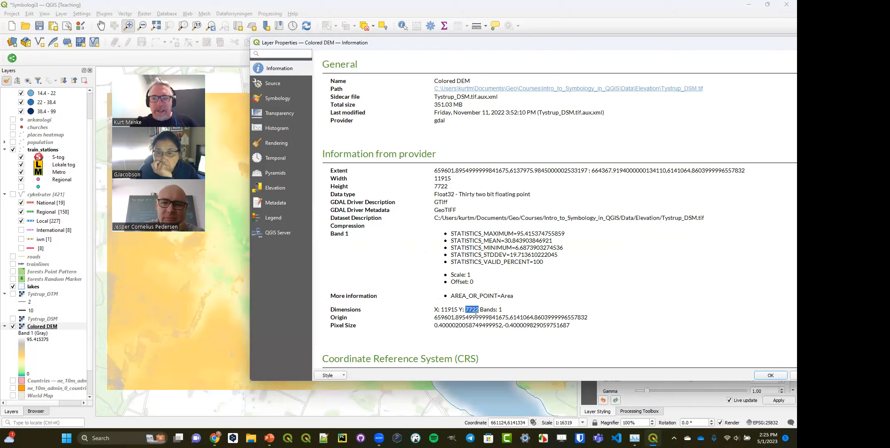
pyautogui.moveTo(775, 44); pyautogui.dragTo(590, 75)
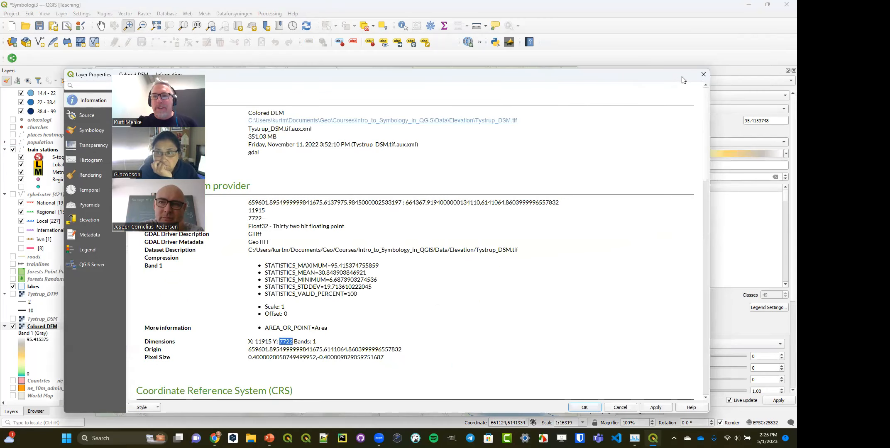
pyautogui.click(703, 75)
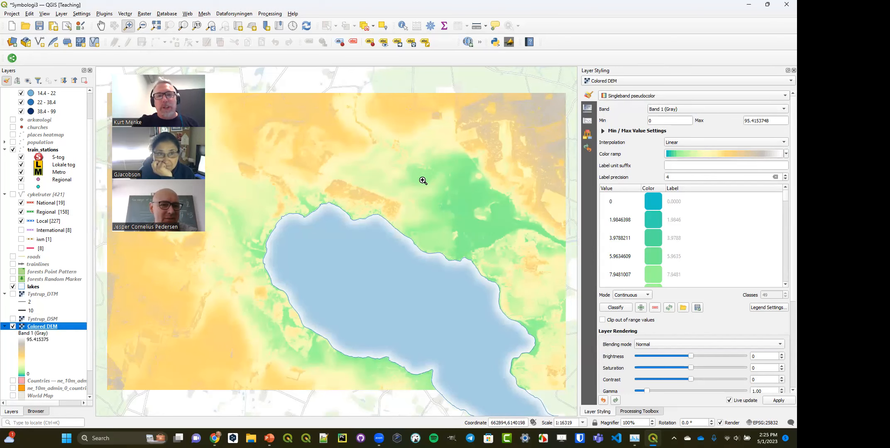
# - Set the Colored DEM's resampling to Nearest Neighbour for both zoomed in and zoomed out, comparing individual pixels on the map
pyautogui.moveTo(448, 140); pyautogui.dragTo(457, 145)
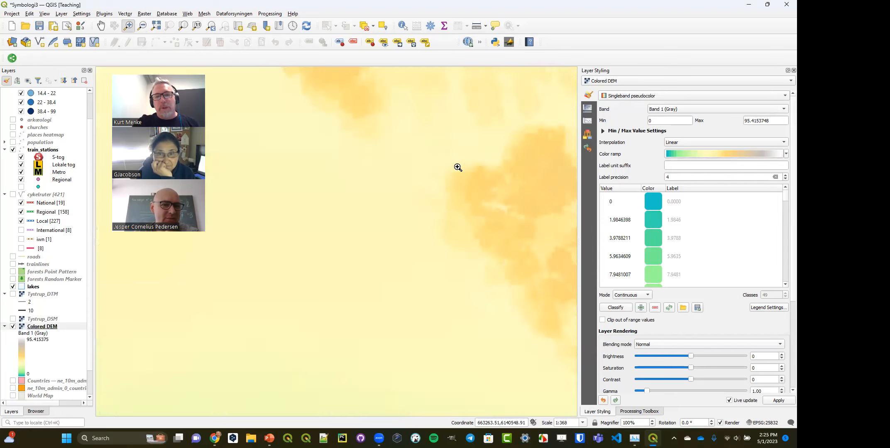
pyautogui.moveTo(425, 167); pyautogui.dragTo(476, 208)
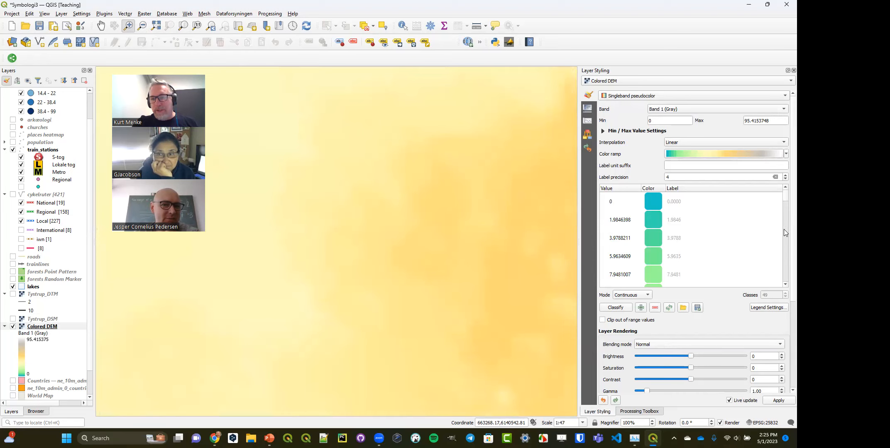
pyautogui.scroll(-3, 783, 237)
pyautogui.click(735, 350)
pyautogui.click(734, 343)
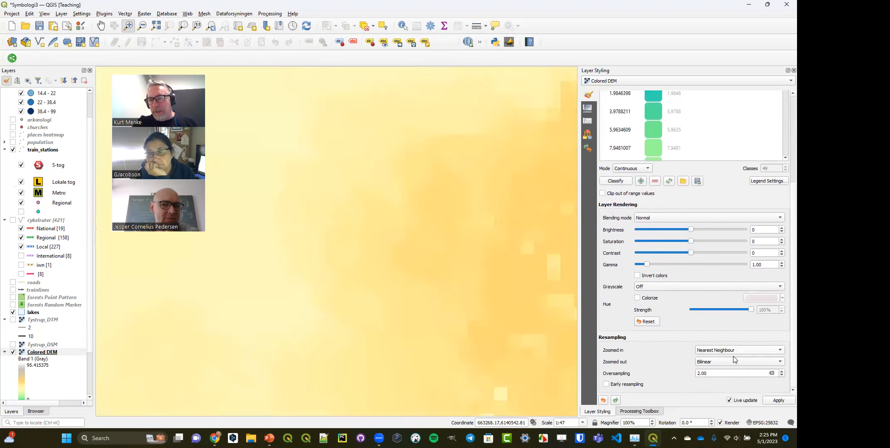
pyautogui.click(731, 360)
pyautogui.click(731, 352)
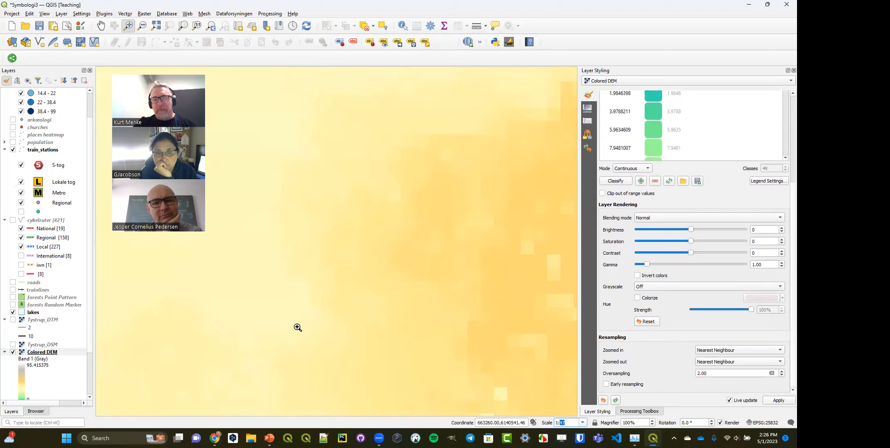
pyautogui.click(212, 26)
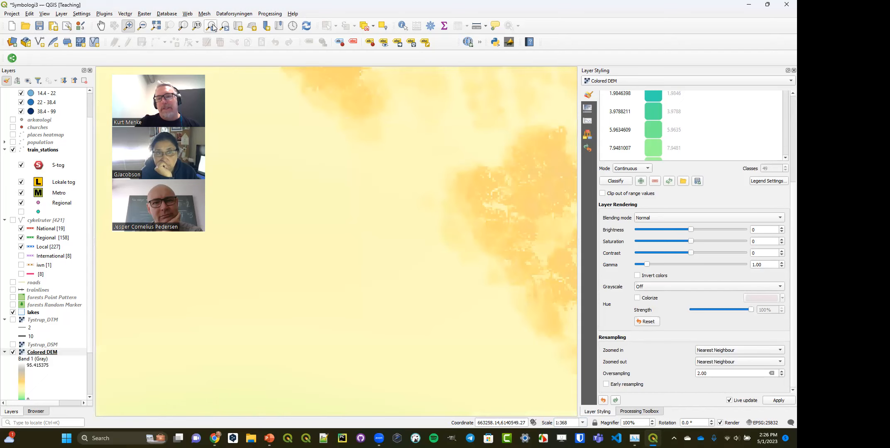
pyautogui.click(212, 26)
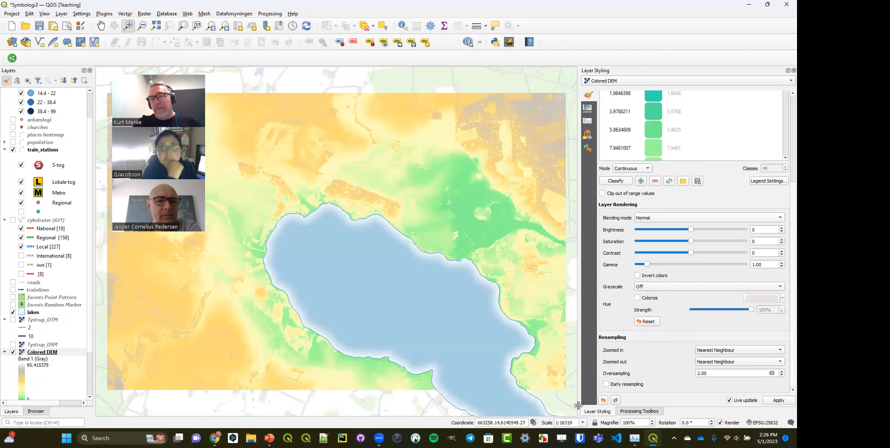
# - Review the raster pixel conversion algorithms in the Processing Toolbox, and return to the layer styling
pyautogui.click(639, 411)
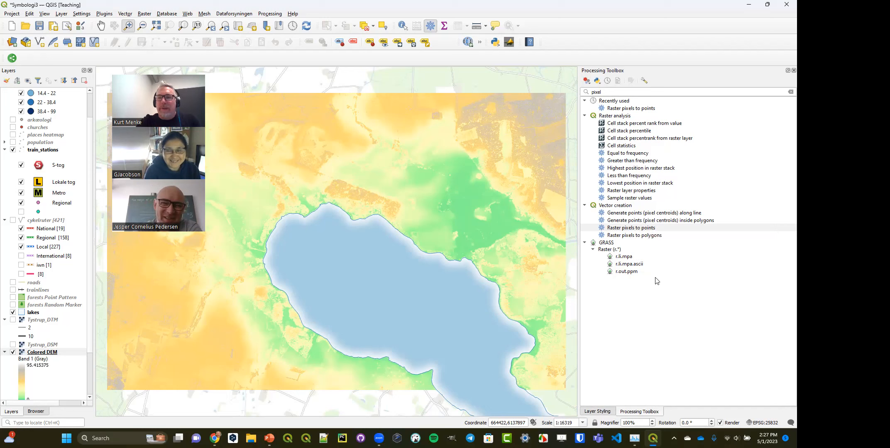
pyautogui.click(597, 411)
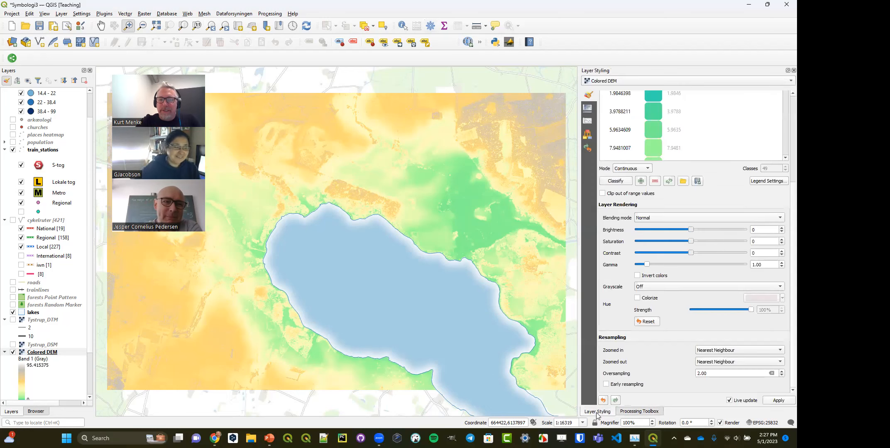
# - Identify the Colored DEM's elevation value at several places north of the lake, and view the available identify modes
pyautogui.click(403, 27)
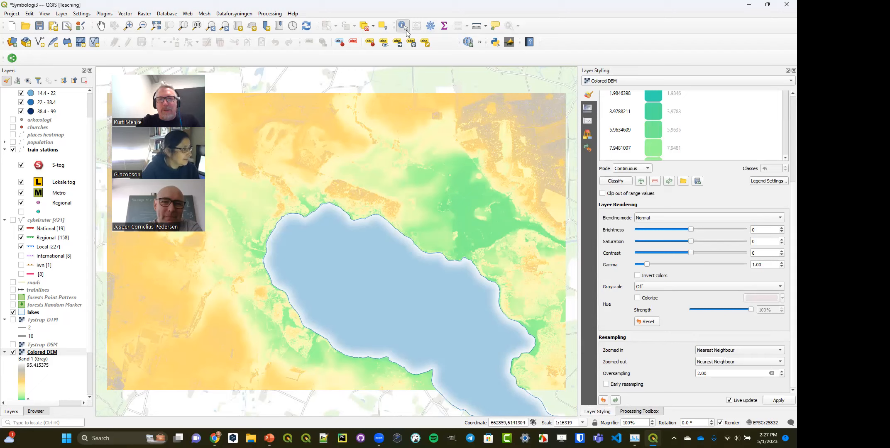
pyautogui.click(439, 184)
pyautogui.doubleClick(688, 88)
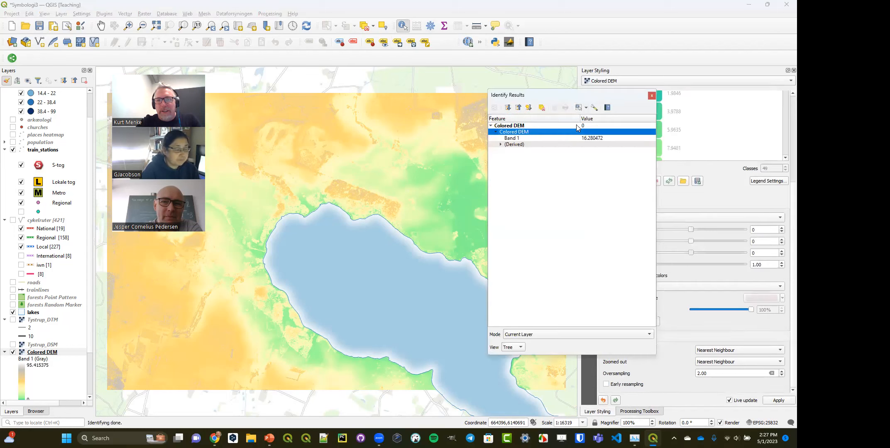
pyautogui.click(392, 173)
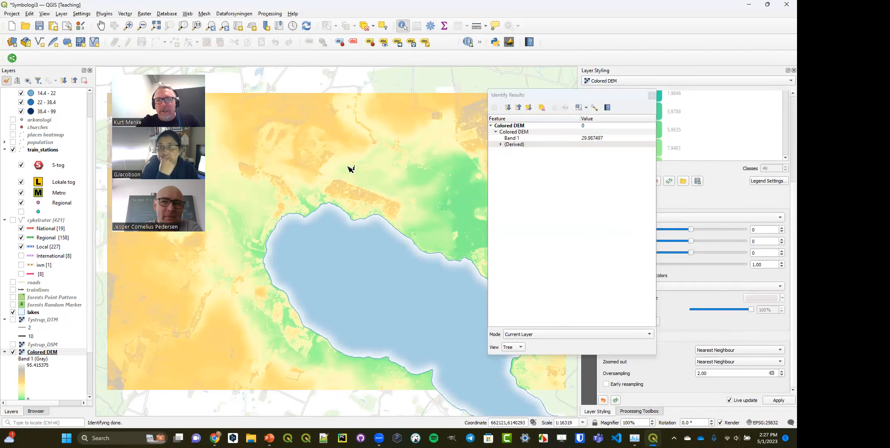
pyautogui.click(290, 178)
pyautogui.click(586, 108)
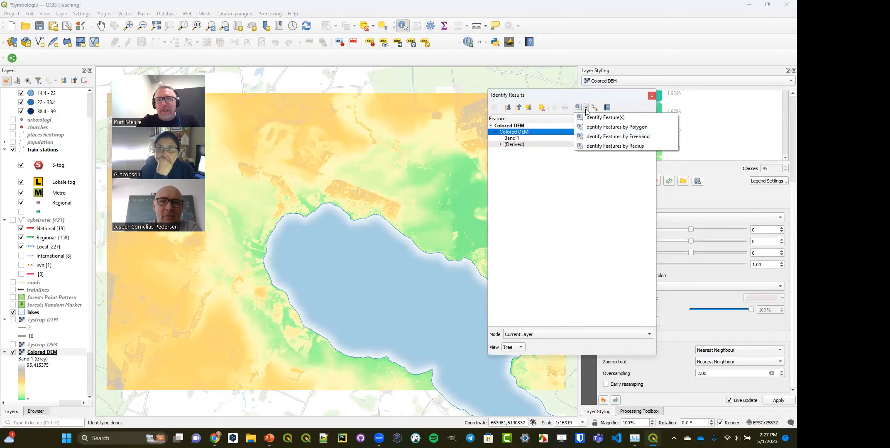
pyautogui.click(653, 95)
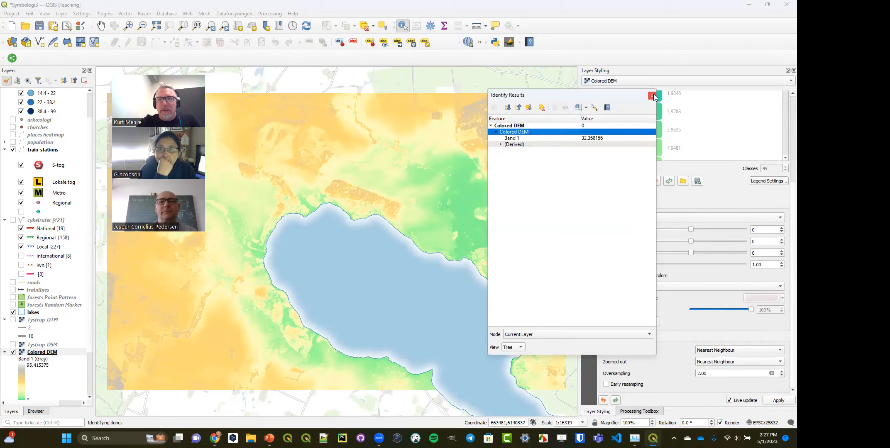
pyautogui.click(651, 96)
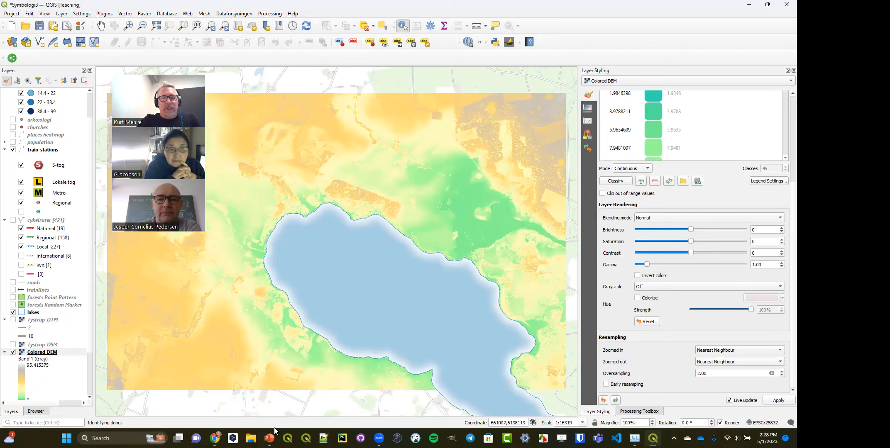
# - Switch to QGIS_Symbologi_v322_324.pptx in PowerPoint, start the slide show from the title slide and advance to Invert Raster Colors
pyautogui.moveTo(269, 438)
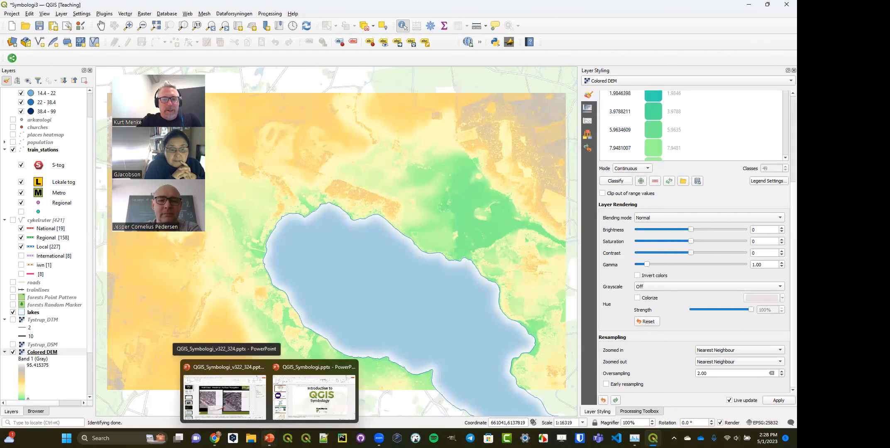
pyautogui.click(225, 394)
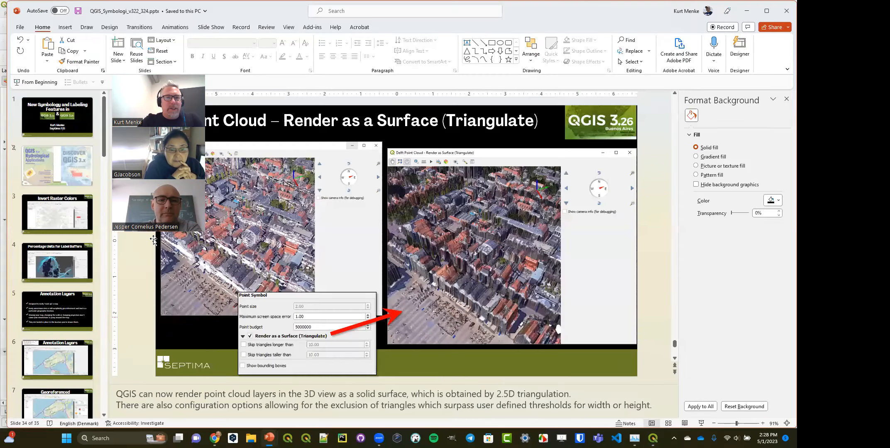
pyautogui.click(48, 124)
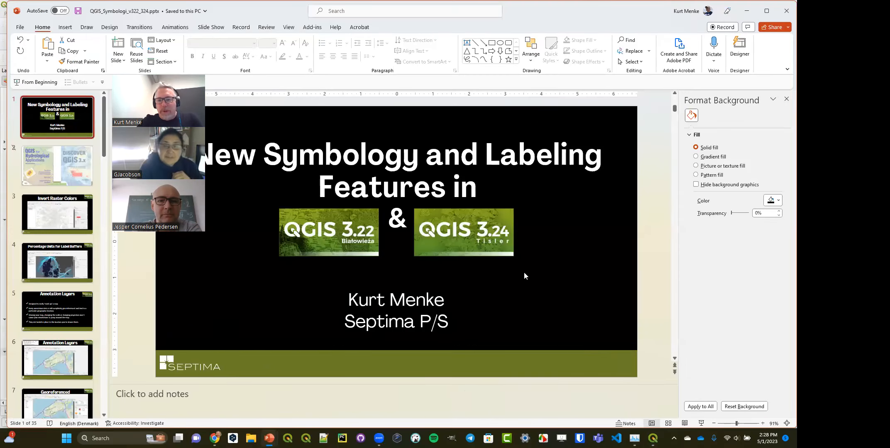
pyautogui.click(701, 424)
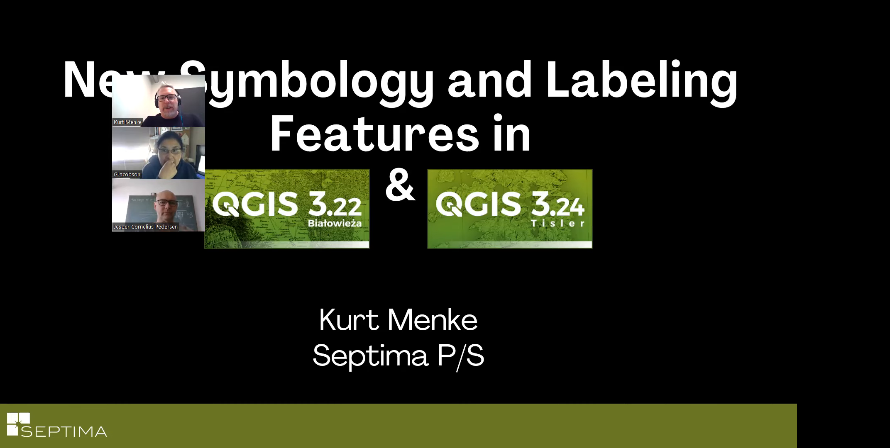
pyautogui.press('Right')
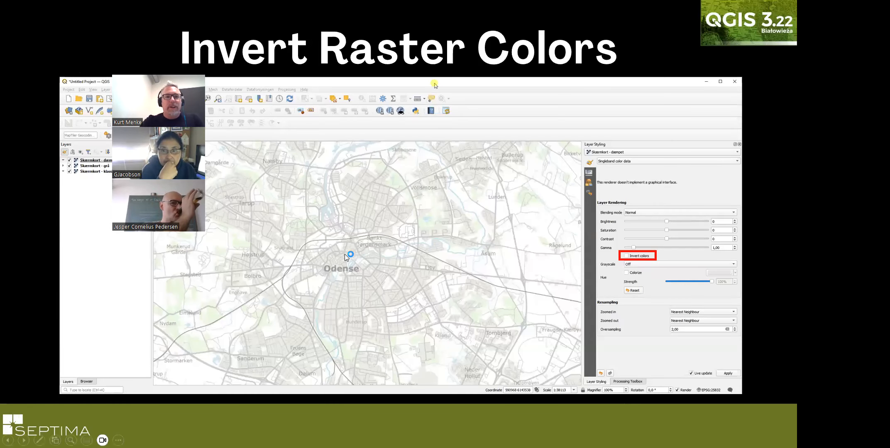
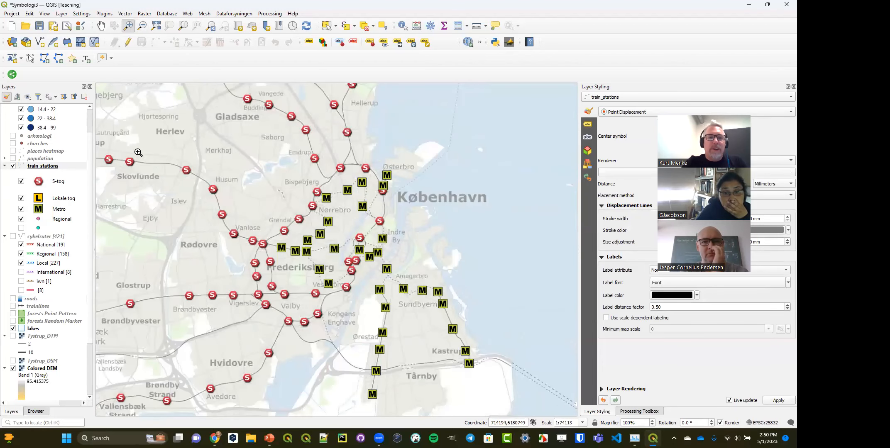
# - Create a new print layout and add a map of the current view that nearly fills the page
pyautogui.click(11, 14)
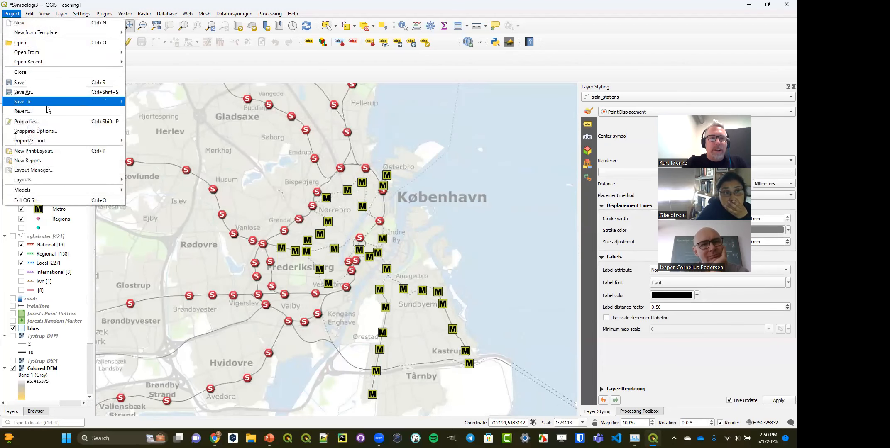
pyautogui.click(49, 152)
pyautogui.click(362, 236)
pyautogui.click(8, 129)
pyautogui.moveTo(162, 126); pyautogui.dragTo(493, 353)
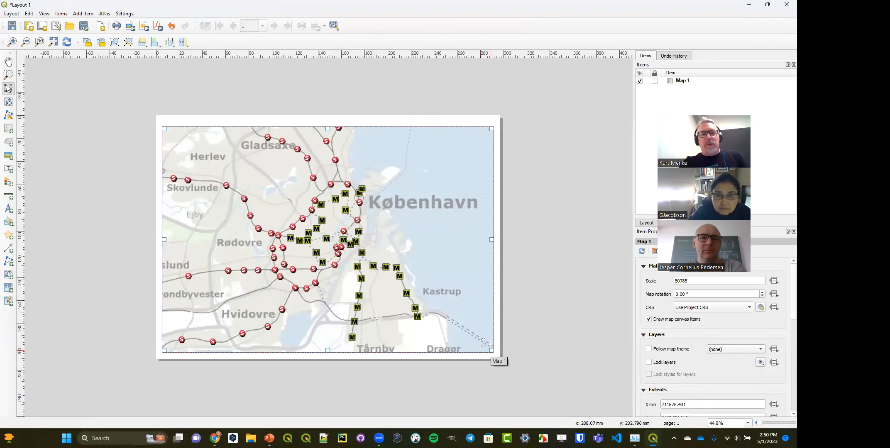
# - Add a title label across the map's upper centre with the text "My beautiful map"
pyautogui.click(8, 169)
pyautogui.moveTo(256, 132); pyautogui.dragTo(393, 160)
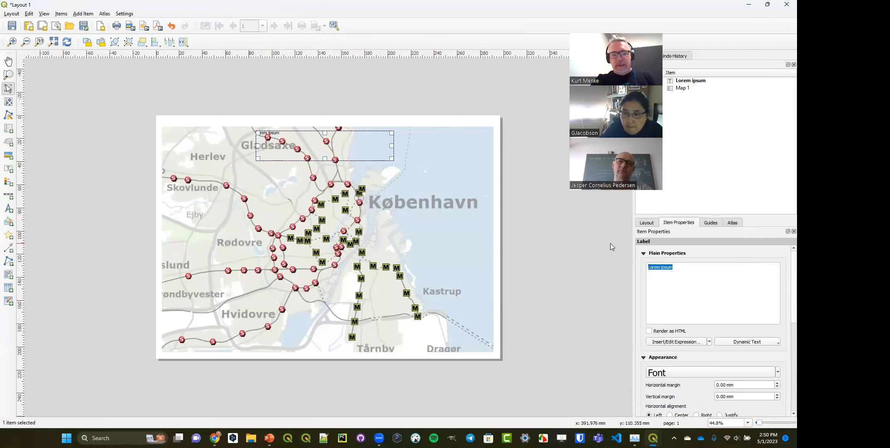
pyautogui.write('My bea')
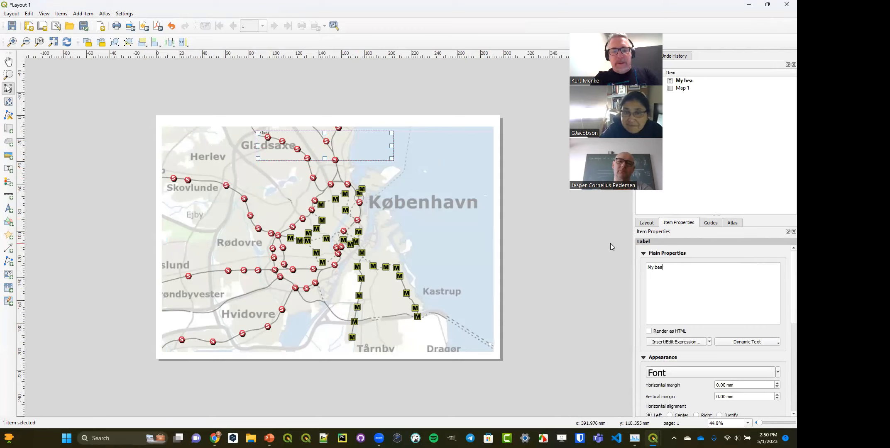
pyautogui.write('utiful map')
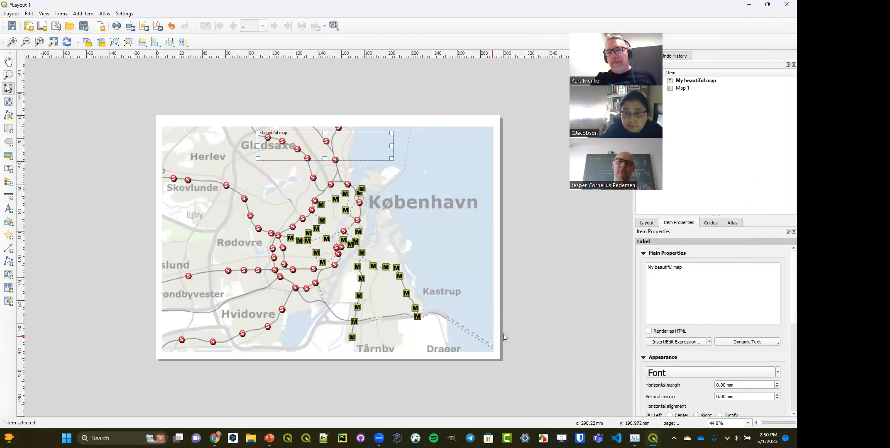
# - Set the title's font size to 30 points and its style to Bold
pyautogui.click(670, 372)
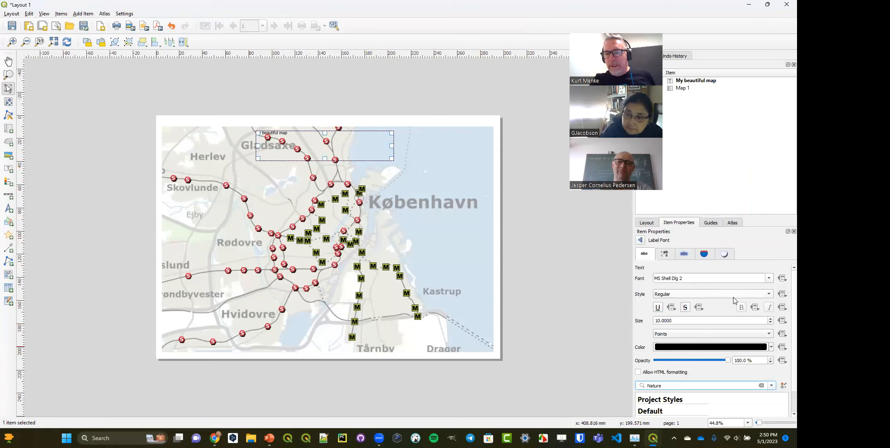
pyautogui.moveTo(679, 322); pyautogui.dragTo(619, 315)
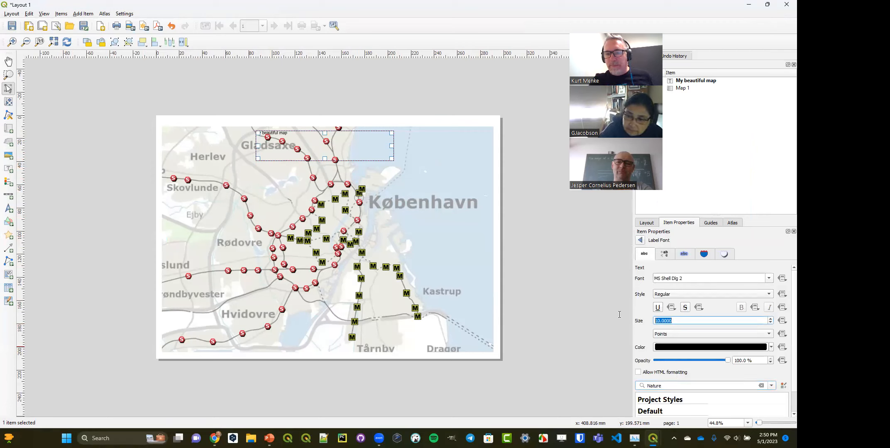
pyautogui.write('30')
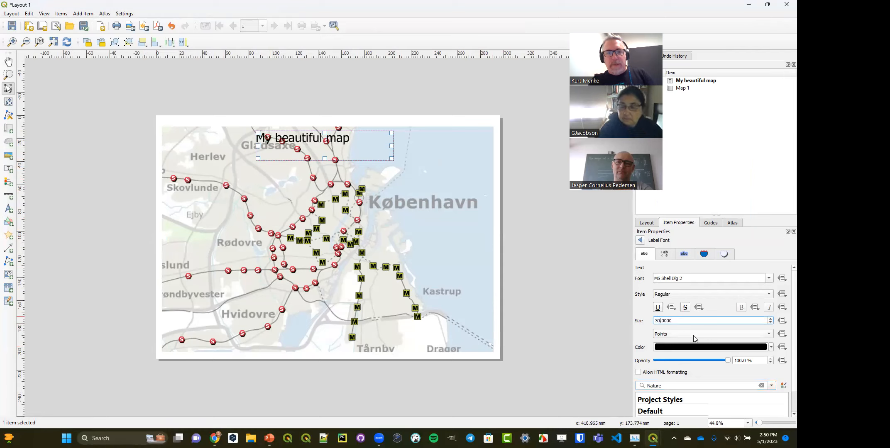
pyautogui.click(712, 296)
pyautogui.click(709, 301)
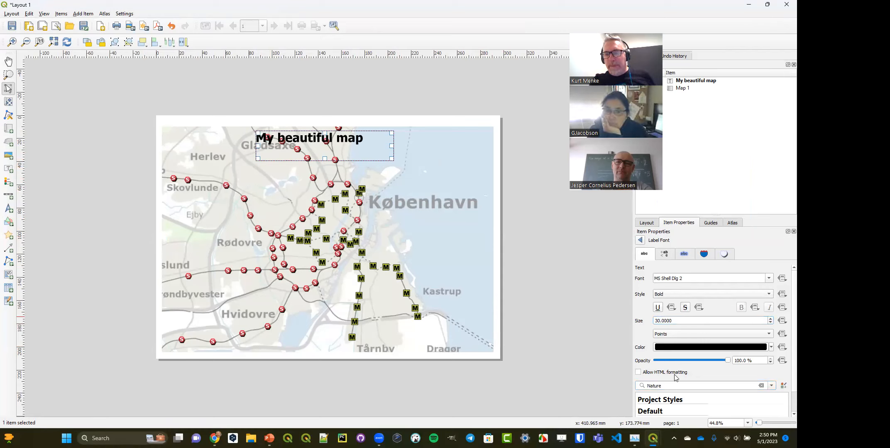
pyautogui.scroll(-1, 672, 370)
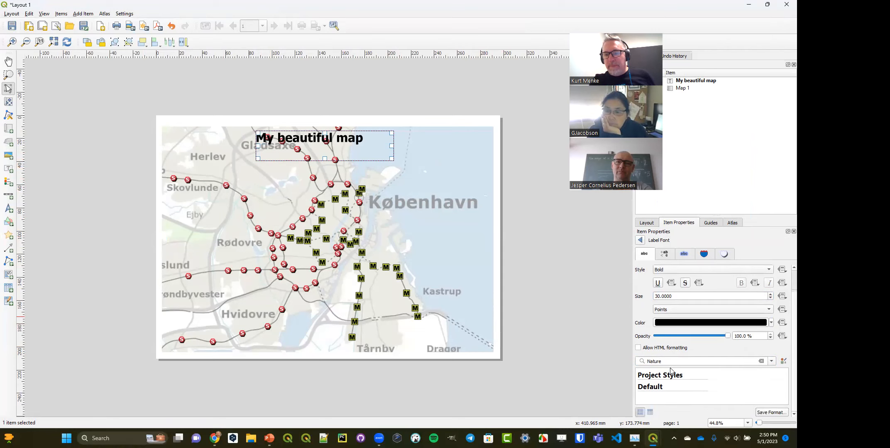
pyautogui.click(641, 241)
# - Align the title text to Center horizontally and Middle vertically within its box
pyautogui.scroll(-2, 684, 400)
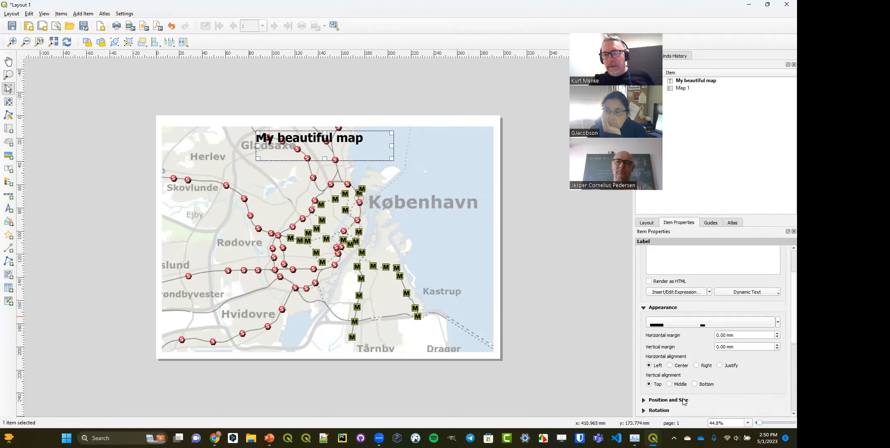
pyautogui.click(678, 366)
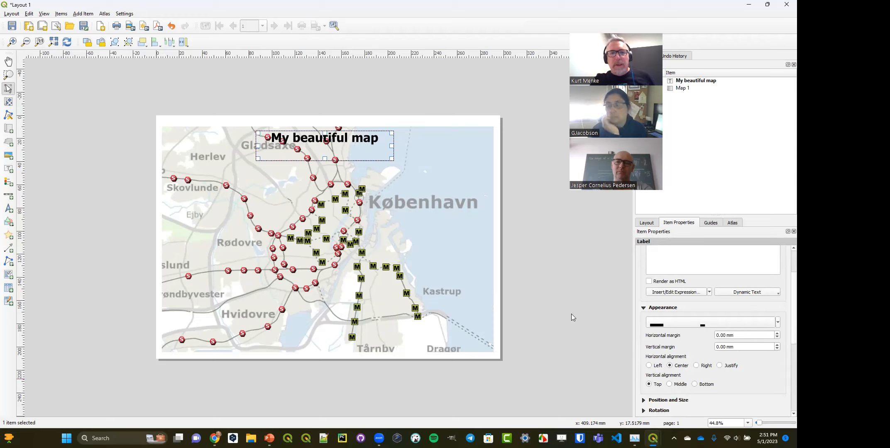
pyautogui.click(673, 385)
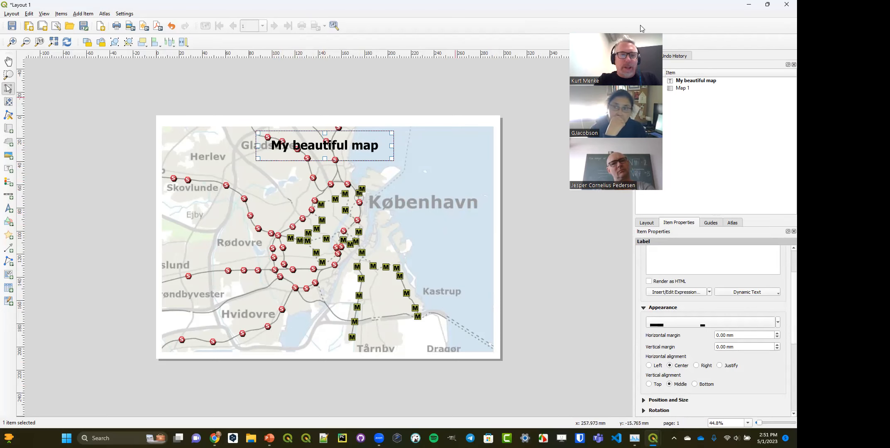
# - Make the Dissolved layer visible in the main QGIS project and refresh the layout map to include it
pyautogui.hotkey('alt', 'Tab')
pyautogui.scroll(-3, 45, 382)
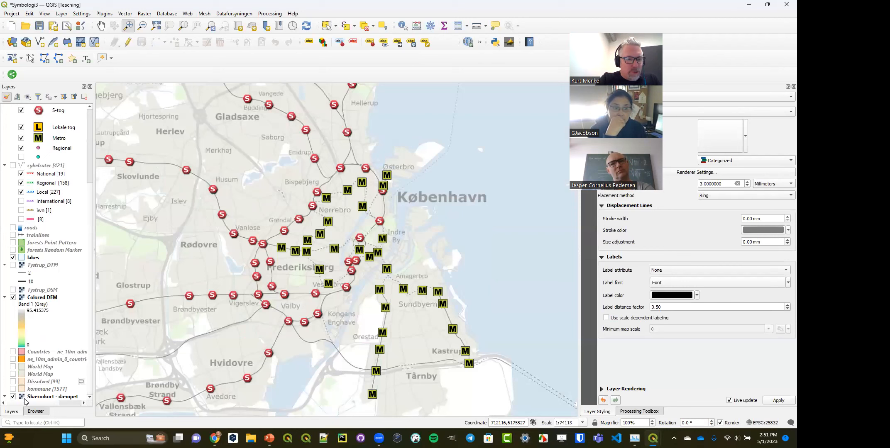
pyautogui.click(14, 381)
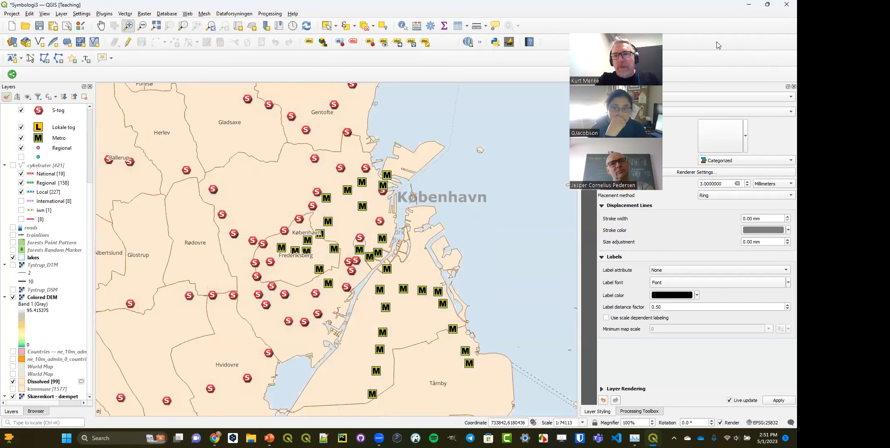
pyautogui.click(749, 4)
pyautogui.click(653, 438)
pyautogui.click(688, 397)
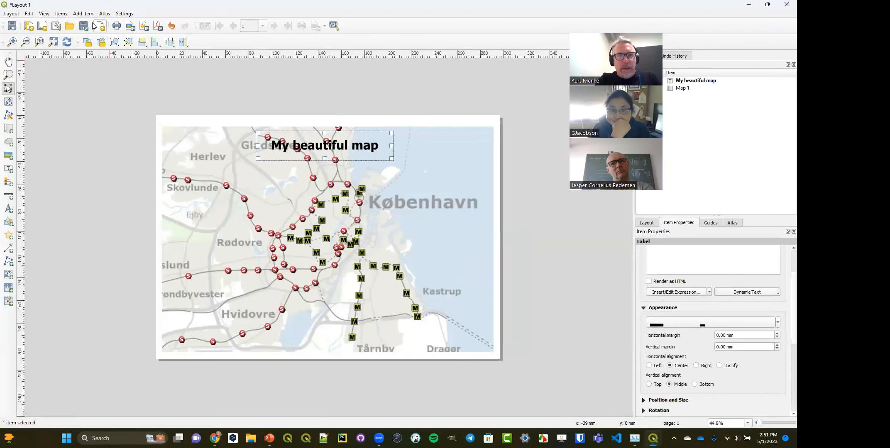
pyautogui.click(67, 42)
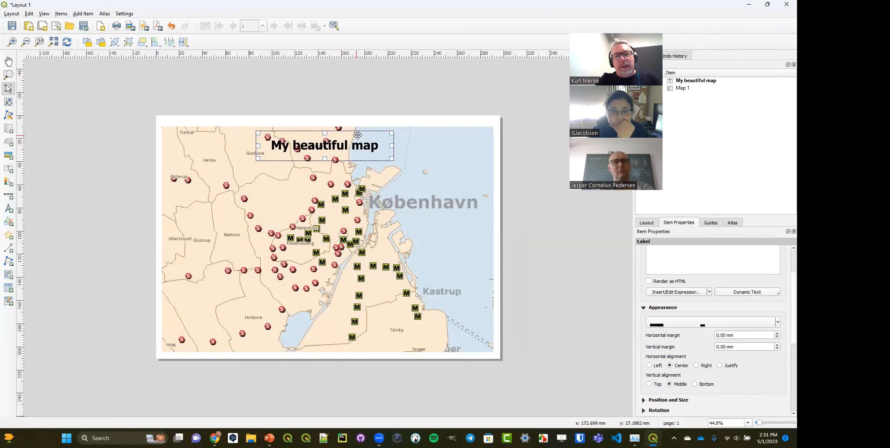
# - Try the title at different places on the map, ending over the northwestern municipality labels, and reduce its box height
pyautogui.moveTo(358, 150); pyautogui.dragTo(273, 166)
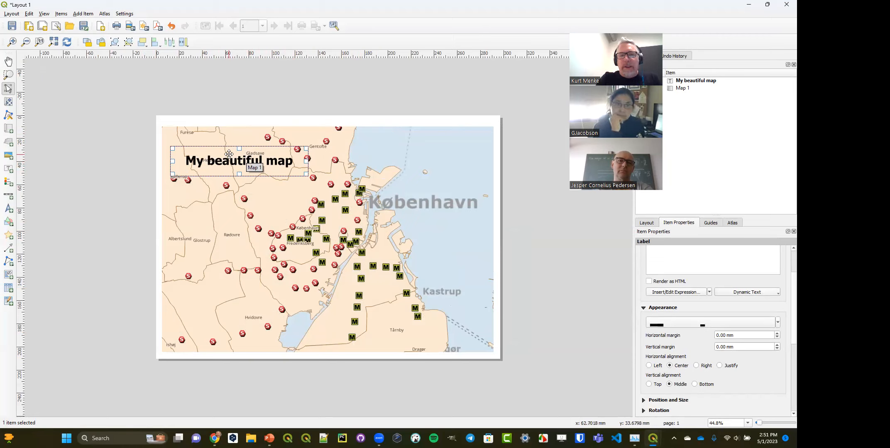
pyautogui.moveTo(232, 157); pyautogui.dragTo(410, 141)
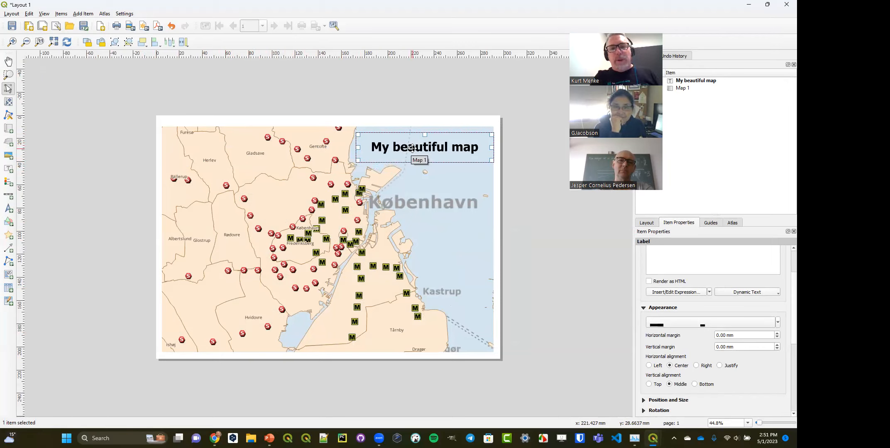
pyautogui.moveTo(410, 147); pyautogui.dragTo(226, 160)
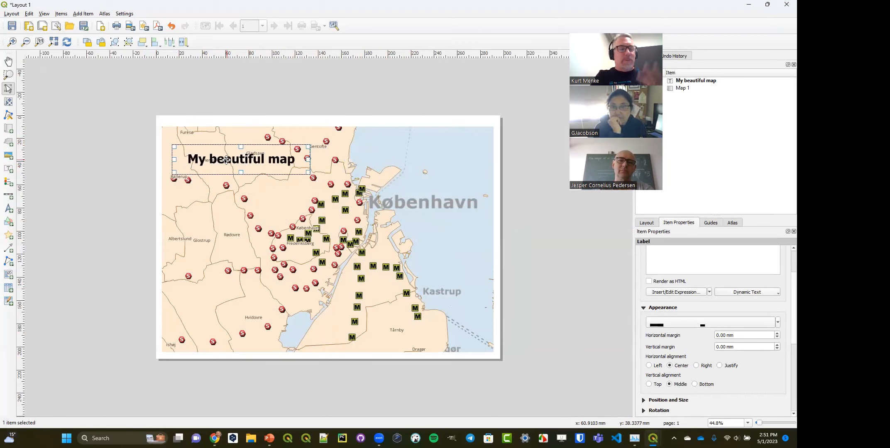
pyautogui.moveTo(241, 172); pyautogui.dragTo(241, 158)
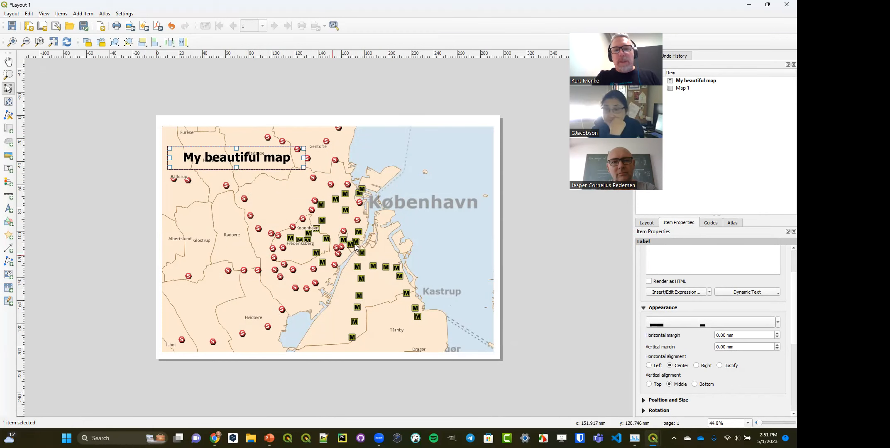
# - Set the title as a label-blocking item for Map 1 and move it over the sea in the map's northeast
pyautogui.click(422, 206)
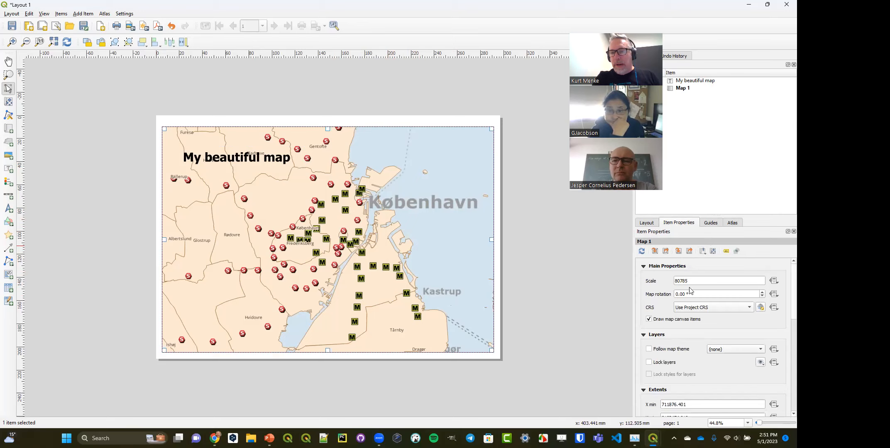
pyautogui.click(728, 252)
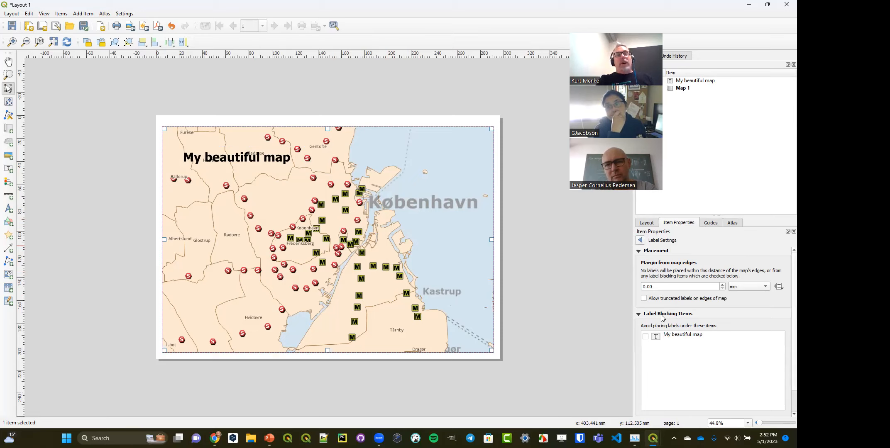
pyautogui.click(646, 337)
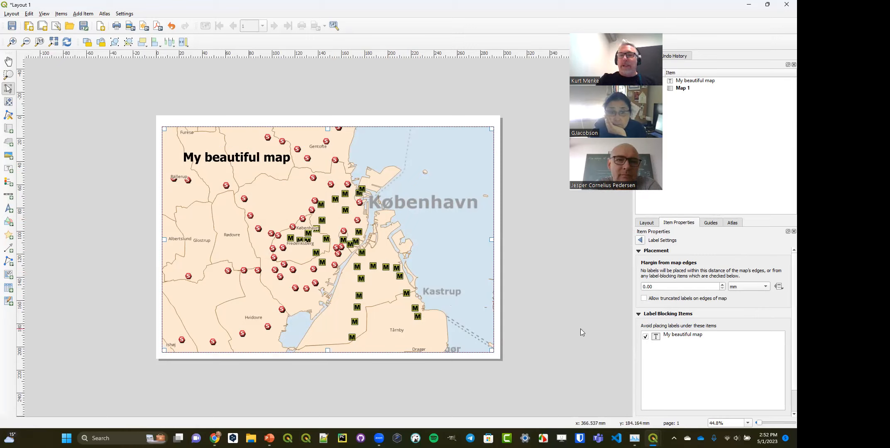
pyautogui.click(243, 161)
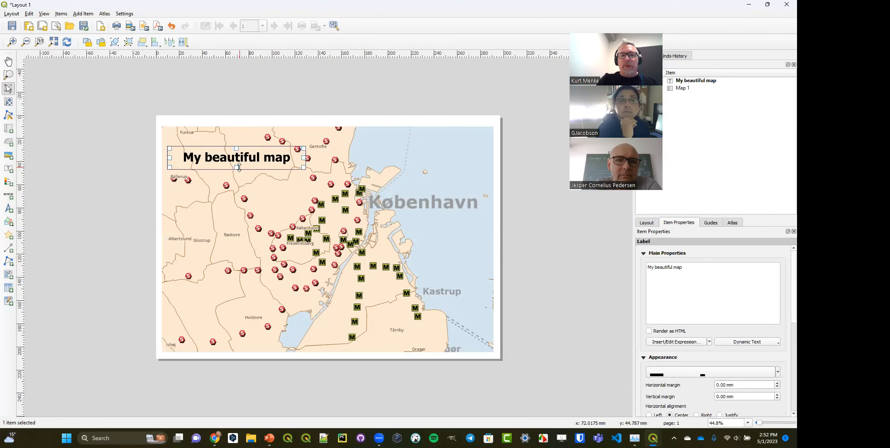
pyautogui.moveTo(247, 166); pyautogui.dragTo(416, 146)
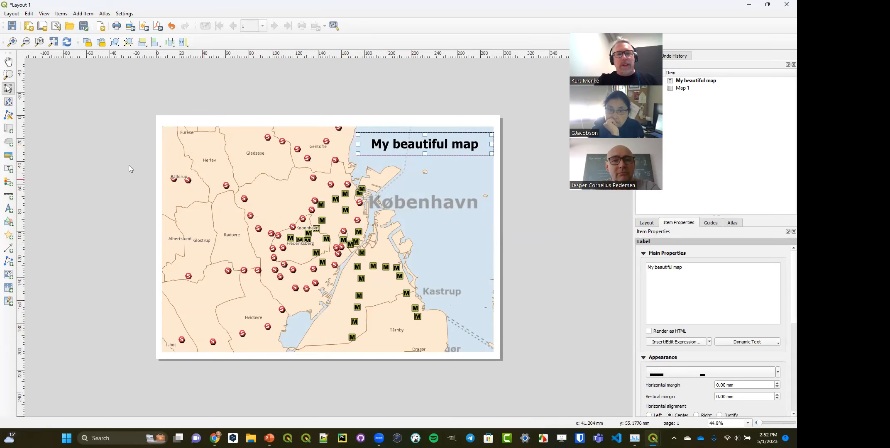
# - Add a legend over the southwestern part of the map and set it as a label-blocking item for Map 1
pyautogui.click(9, 183)
pyautogui.moveTo(183, 243); pyautogui.dragTo(230, 305)
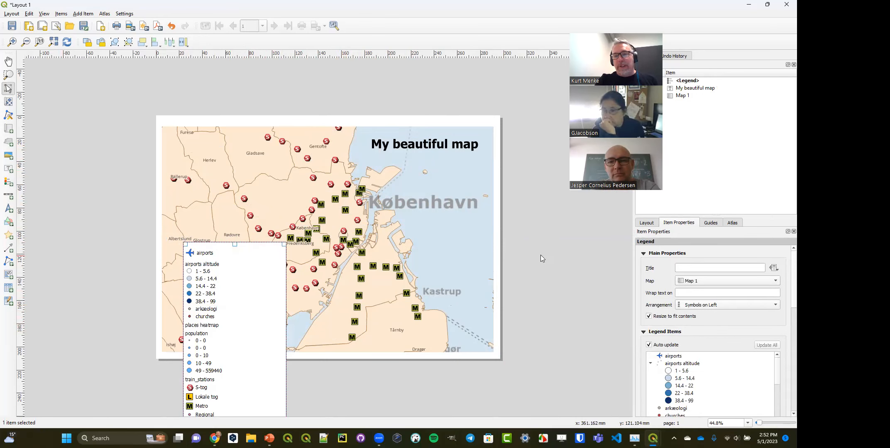
pyautogui.click(466, 234)
pyautogui.click(726, 249)
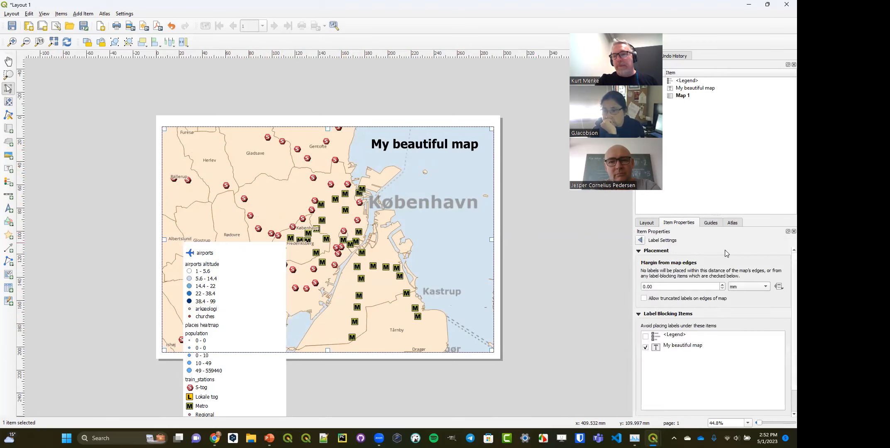
pyautogui.click(645, 336)
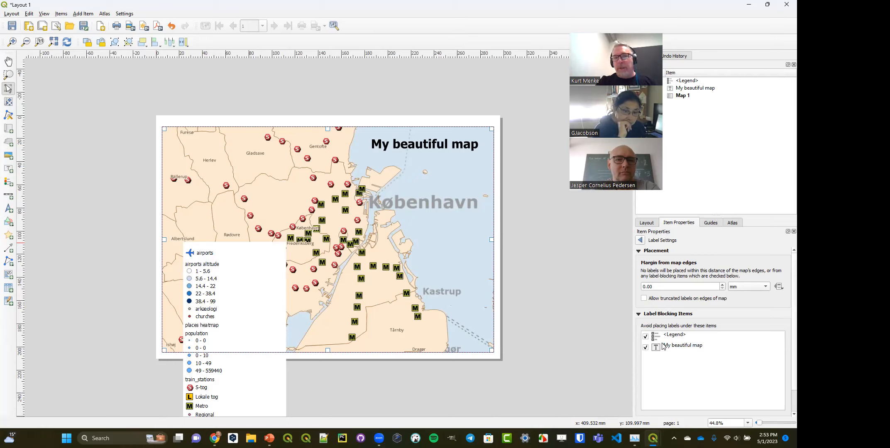
# - Remove the legend and the title from Map 1's label-blocking items, and move the legend slightly northeast
pyautogui.click(645, 337)
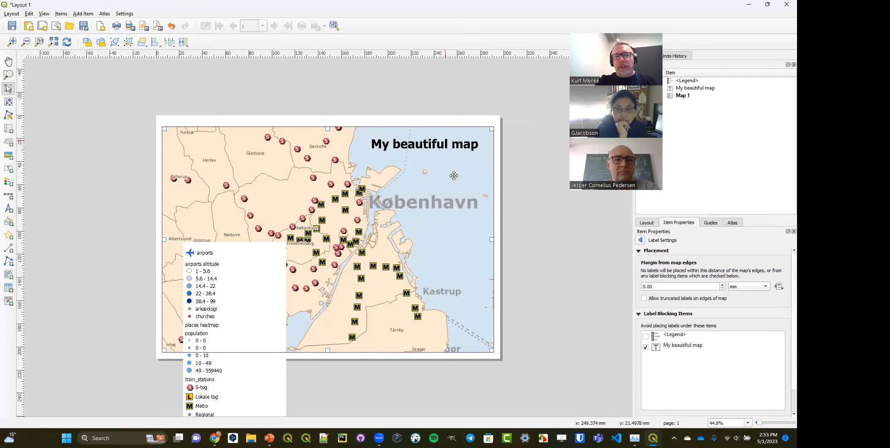
pyautogui.click(646, 347)
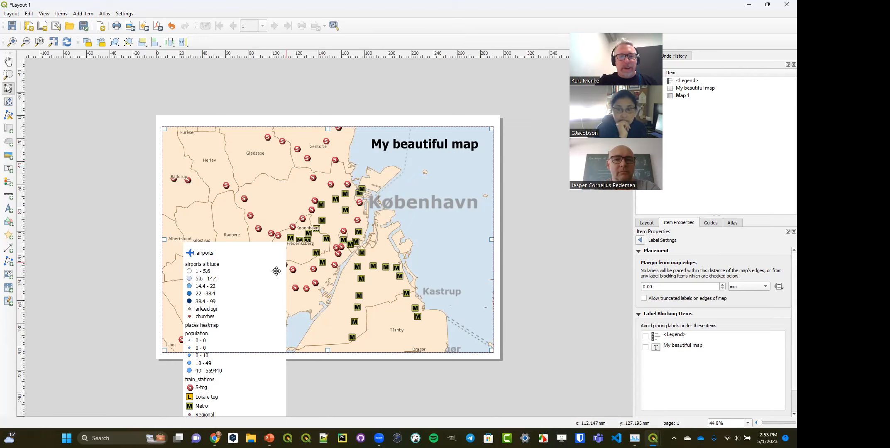
pyautogui.moveTo(230, 278); pyautogui.dragTo(251, 270)
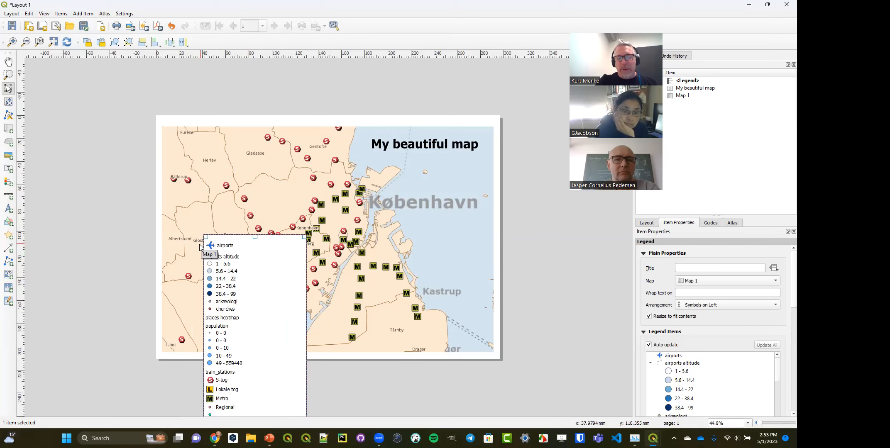
# - Enable label blocking for only the legend in Map 1's label settings
pyautogui.click(436, 251)
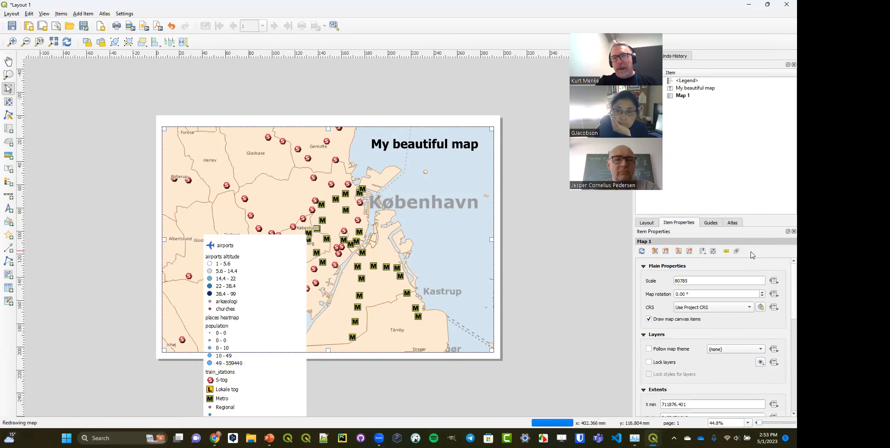
pyautogui.click(726, 252)
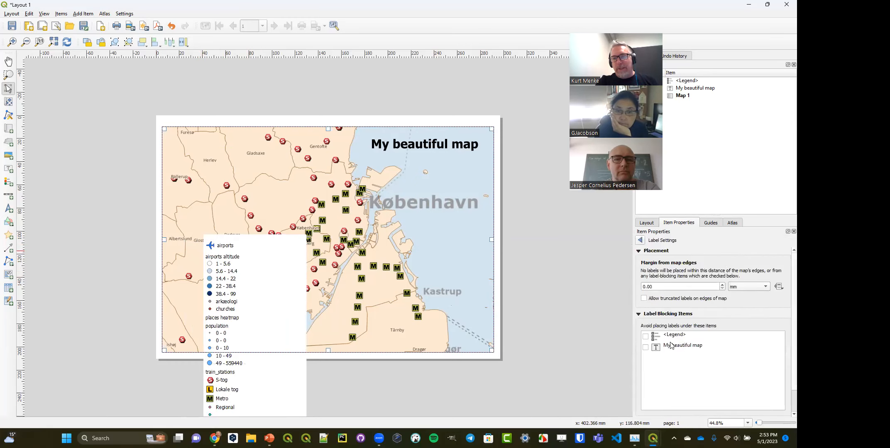
pyautogui.click(645, 337)
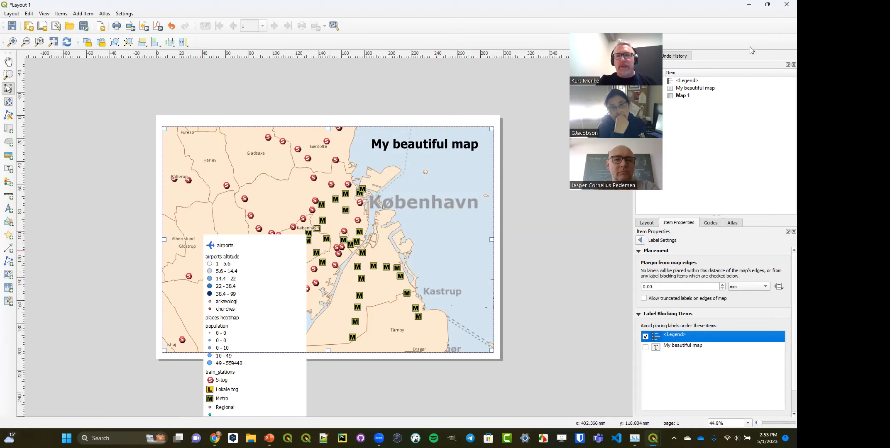
# - Minimize the print layout and switch to the closing "Thanks! Questions?" slide in PowerPoint
pyautogui.click(750, 7)
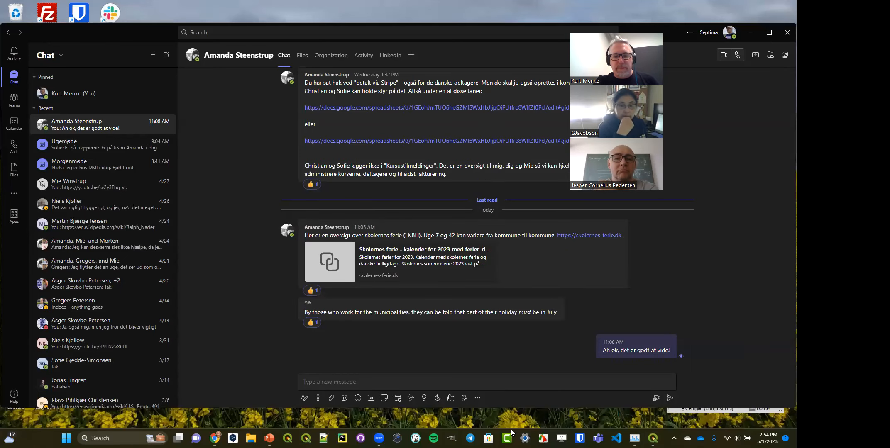
pyautogui.moveTo(269, 438)
pyautogui.click(249, 425)
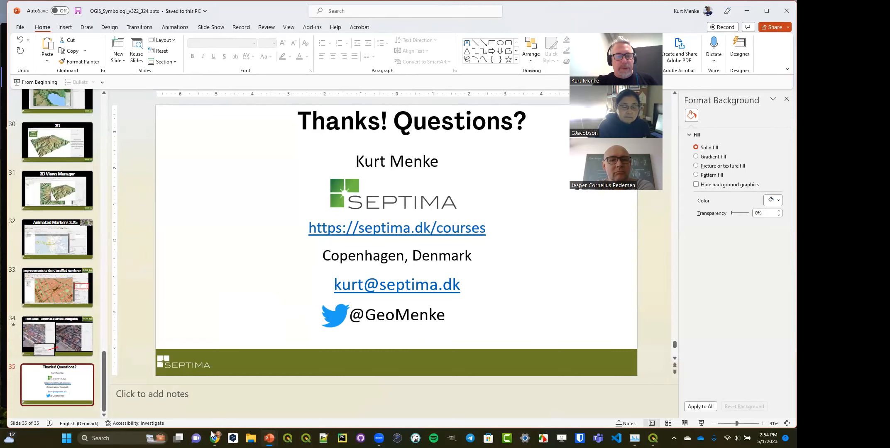
# - Switch to the Data Visualization with QGIS course page in Chrome and highlight the start day 6 and end day 20 in its date range
pyautogui.moveTo(215, 438)
pyautogui.click(258, 394)
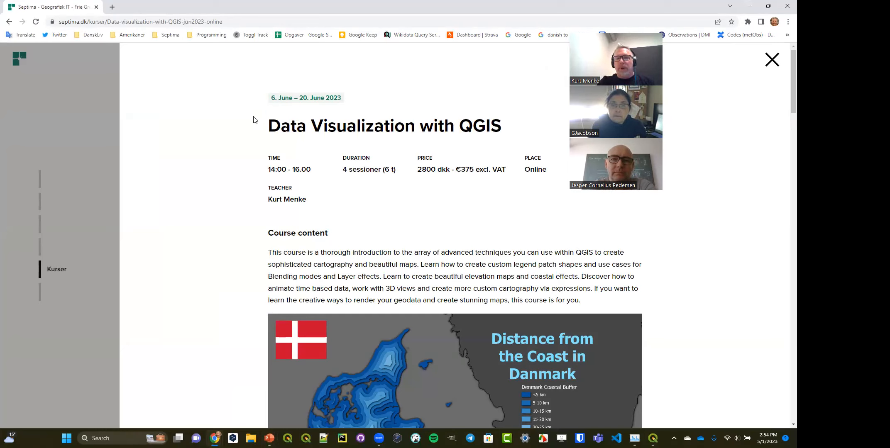
pyautogui.moveTo(271, 98); pyautogui.dragTo(277, 100)
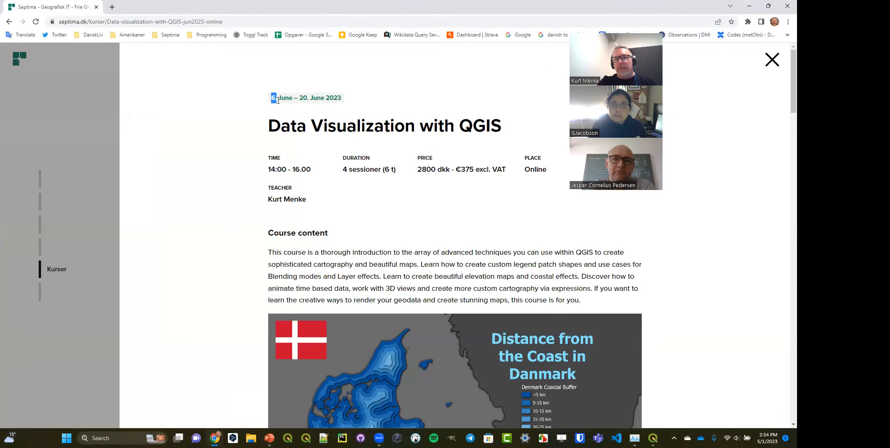
pyautogui.doubleClick(303, 98)
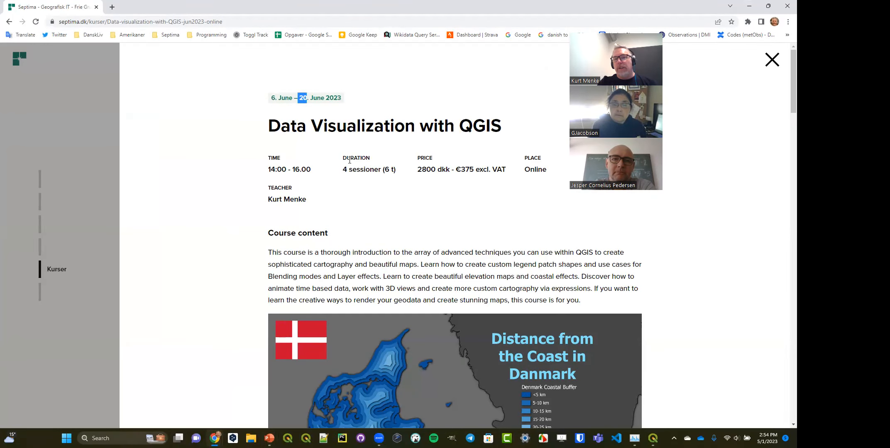
# - Highlight each of the four entries under Course dates in turn, from Session 1 to Question/answer session 2
pyautogui.scroll(-1, 354, 165)
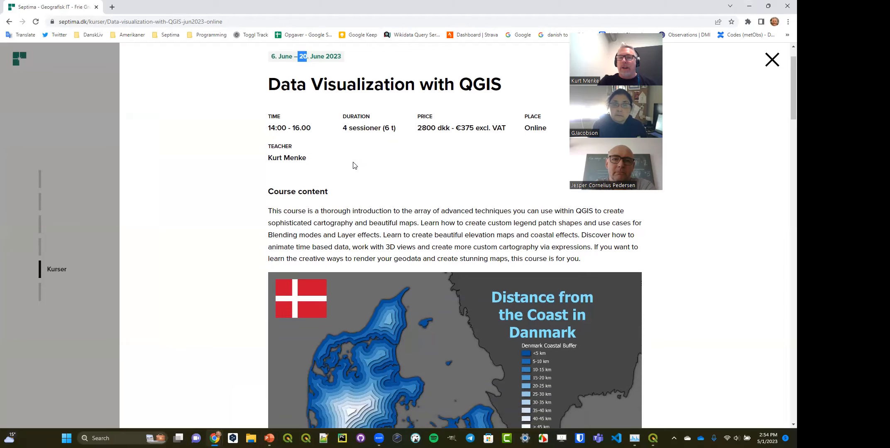
pyautogui.scroll(-10, 355, 165)
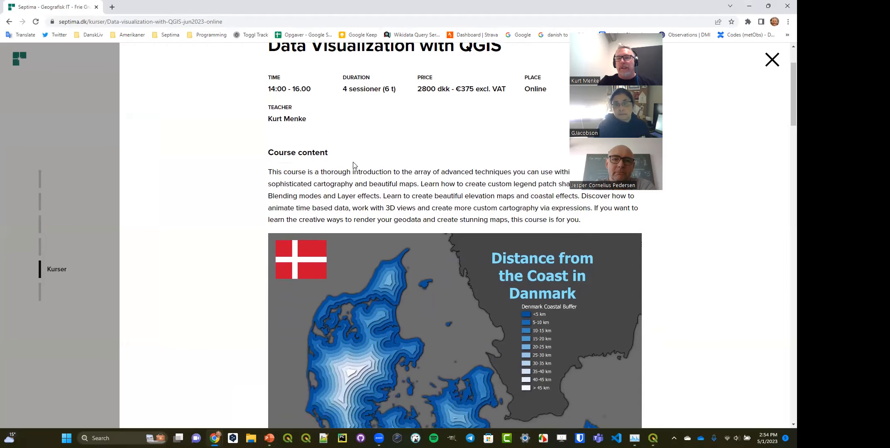
pyautogui.scroll(-15, 353, 165)
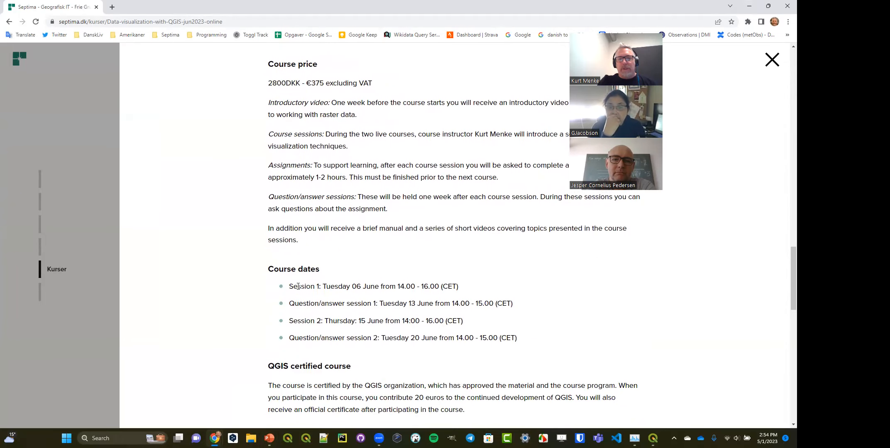
pyautogui.moveTo(289, 289); pyautogui.dragTo(465, 293)
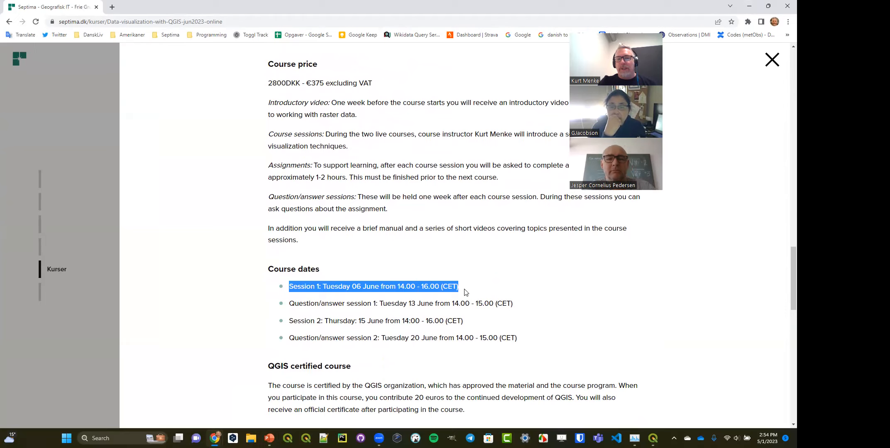
pyautogui.moveTo(289, 304); pyautogui.dragTo(535, 312)
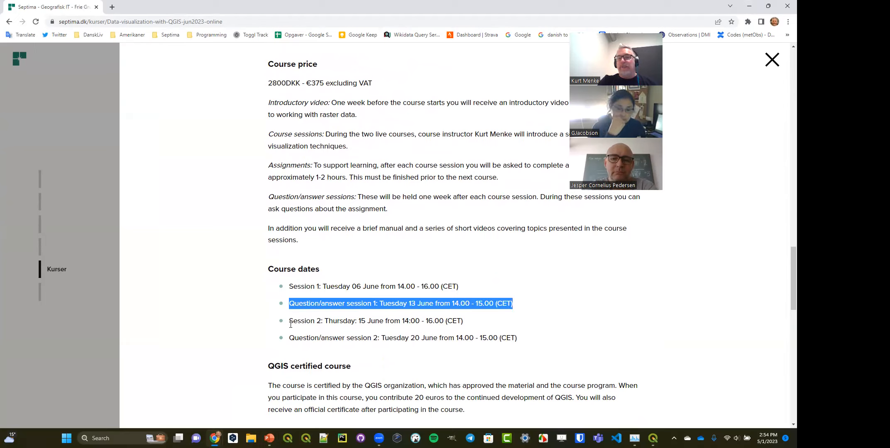
pyautogui.moveTo(290, 321); pyautogui.dragTo(486, 328)
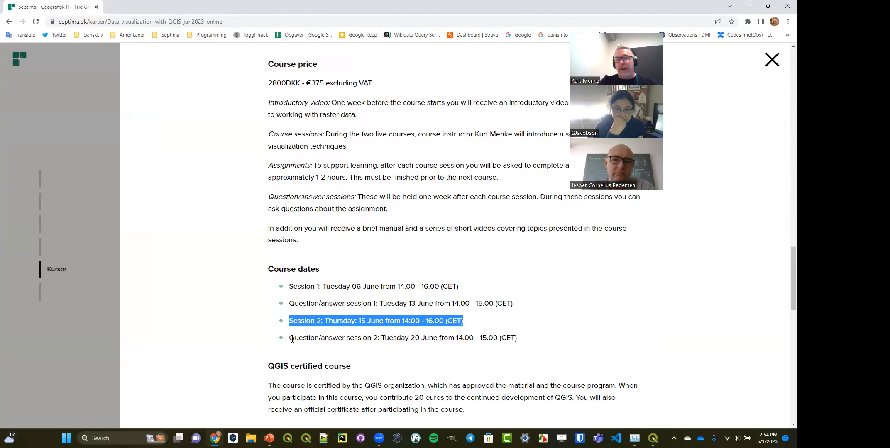
pyautogui.moveTo(290, 338); pyautogui.dragTo(536, 339)
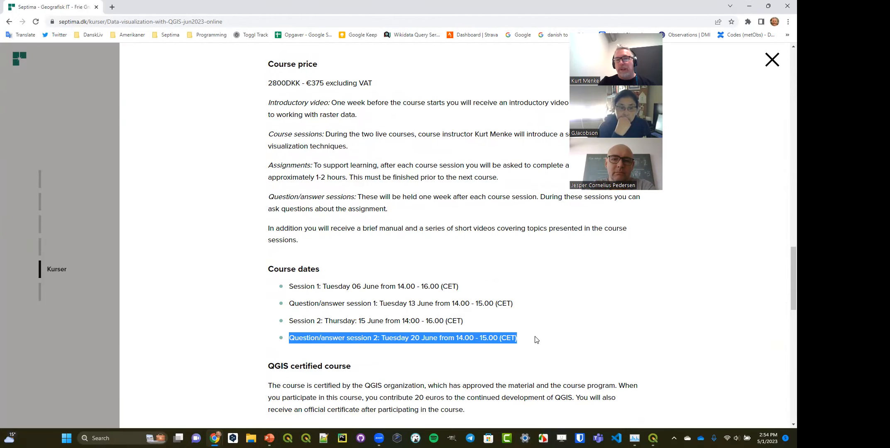
# - Review the list of course topics, highlighting Expression based symbology, Temporal Controller and 3D Views in turn
pyautogui.scroll(15, 536, 340)
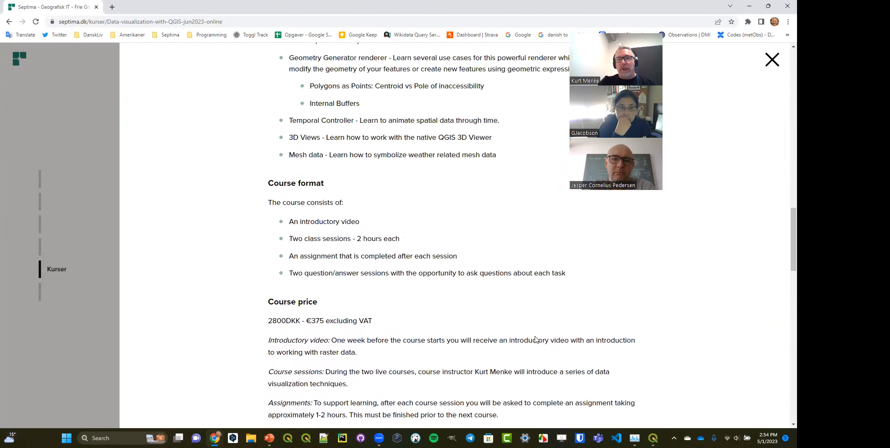
pyautogui.scroll(1, 536, 339)
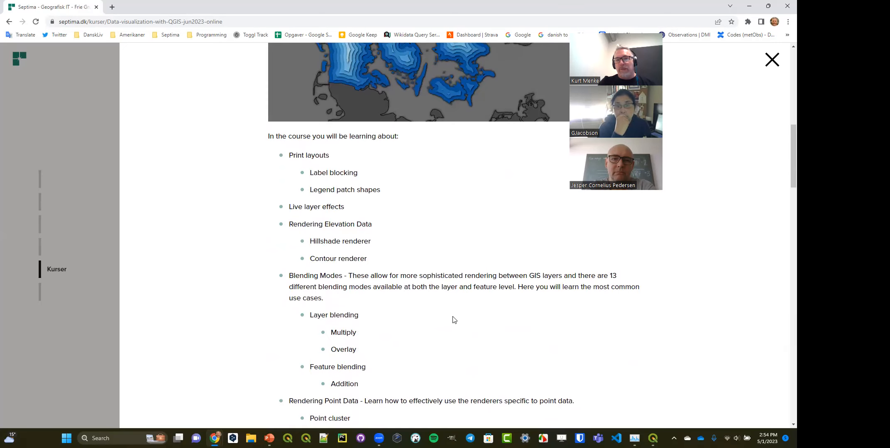
pyautogui.scroll(9, 452, 317)
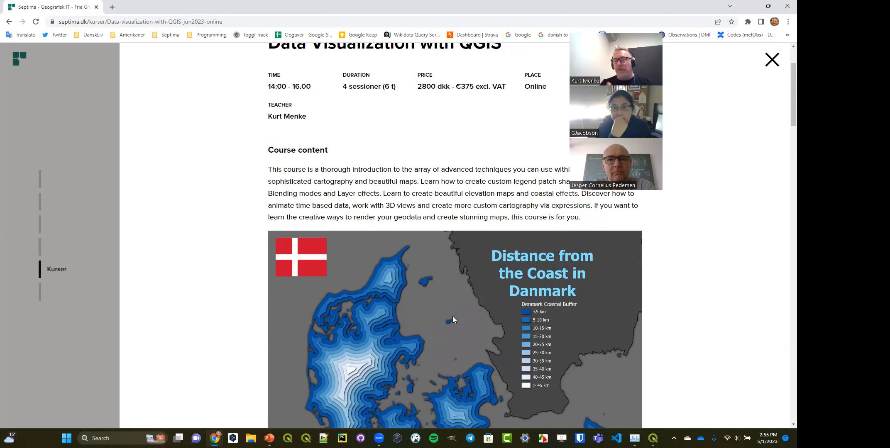
pyautogui.scroll(-8, 452, 316)
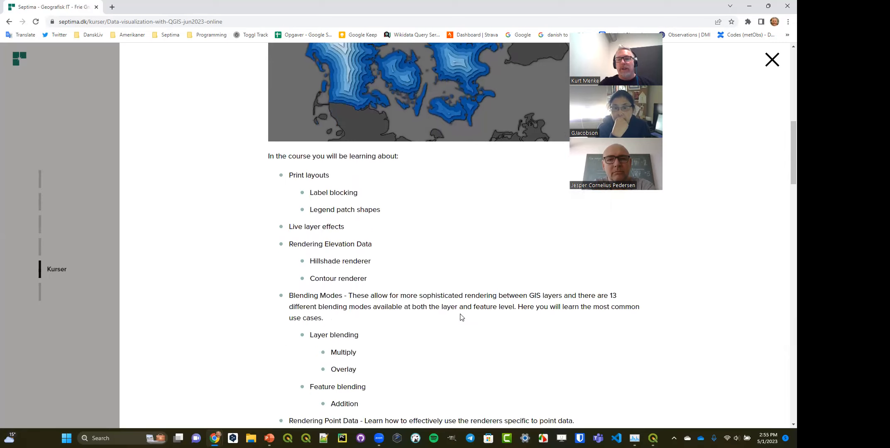
pyautogui.scroll(-1, 462, 317)
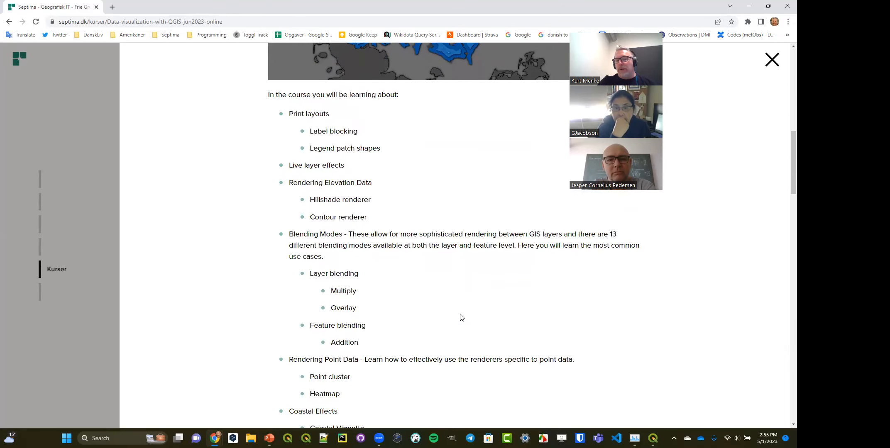
pyautogui.scroll(-4, 461, 317)
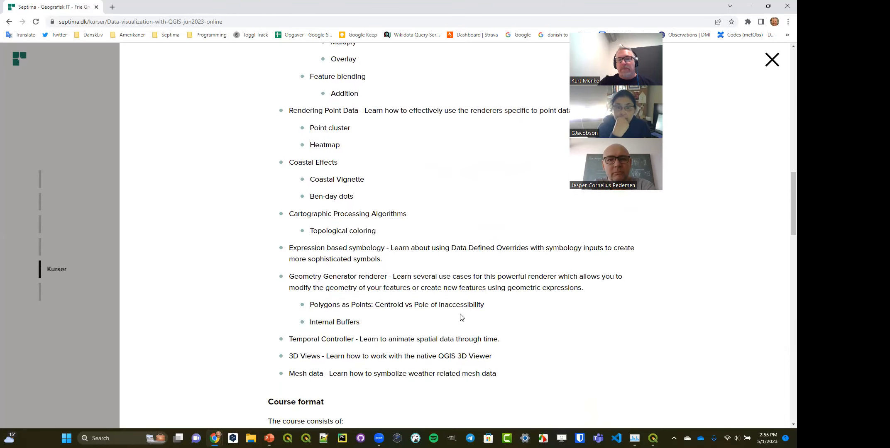
pyautogui.moveTo(290, 249); pyautogui.dragTo(385, 250)
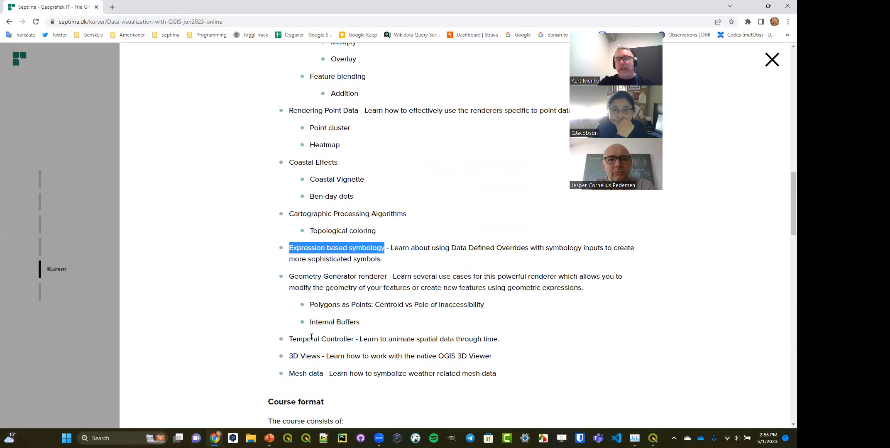
pyautogui.moveTo(289, 340); pyautogui.dragTo(355, 340)
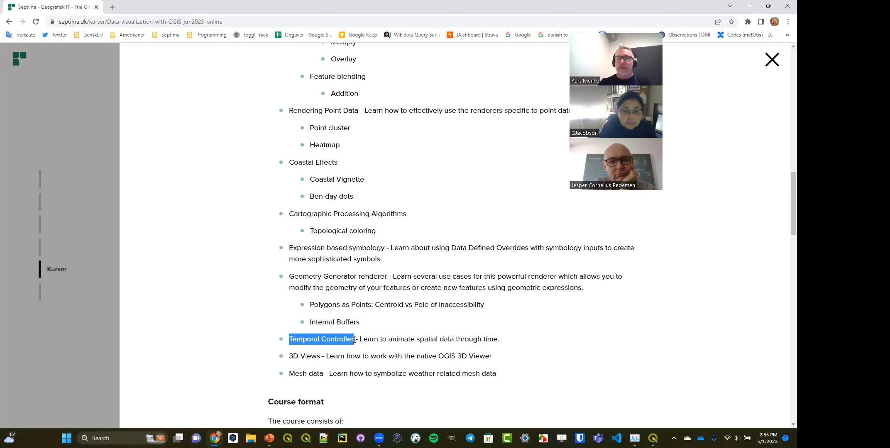
pyautogui.moveTo(293, 356); pyautogui.dragTo(322, 357)
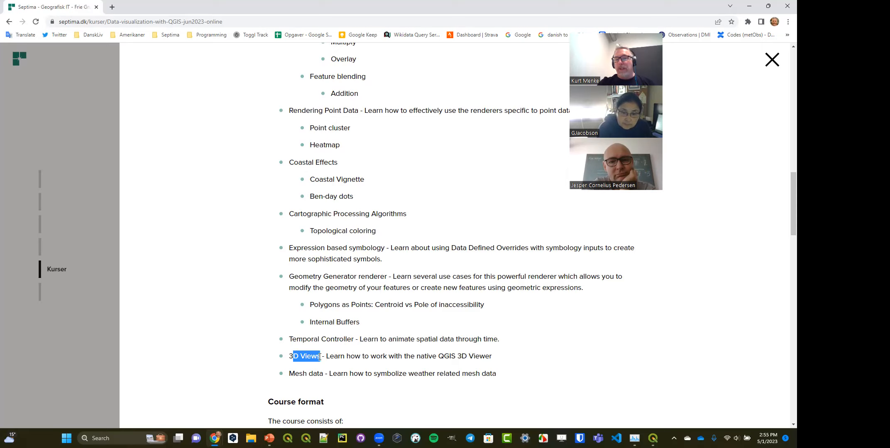
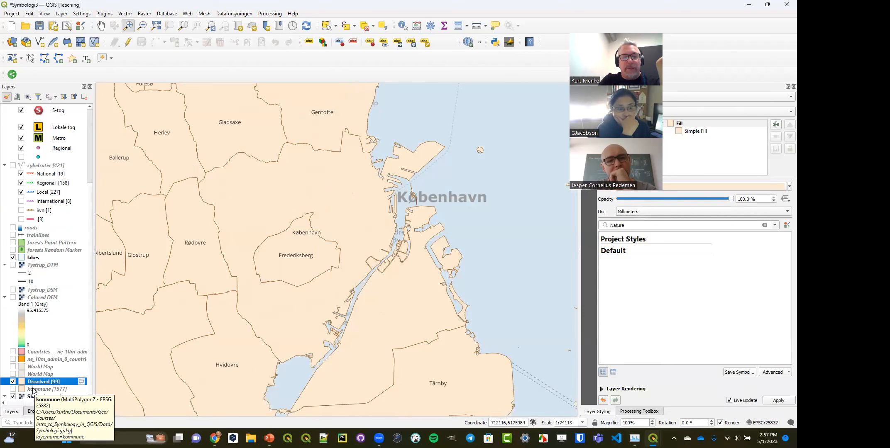
# - Hide the Dissolved layer, show the kommune layer and make kommune the active layer for styling
pyautogui.click(13, 381)
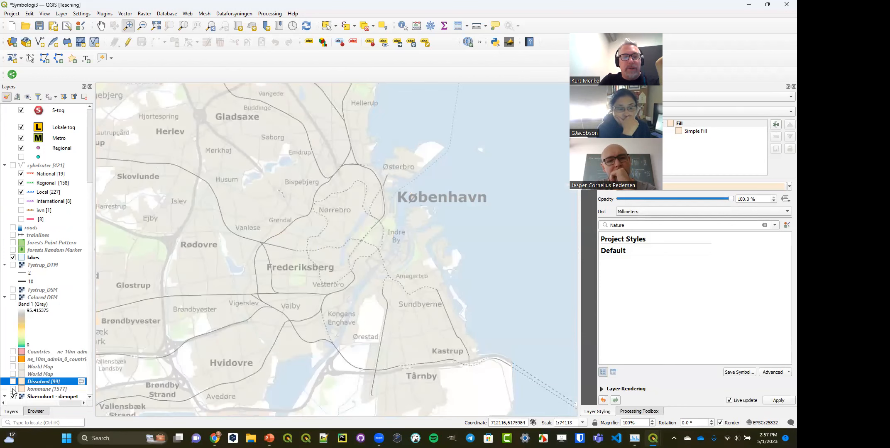
pyautogui.click(13, 389)
pyautogui.click(42, 389)
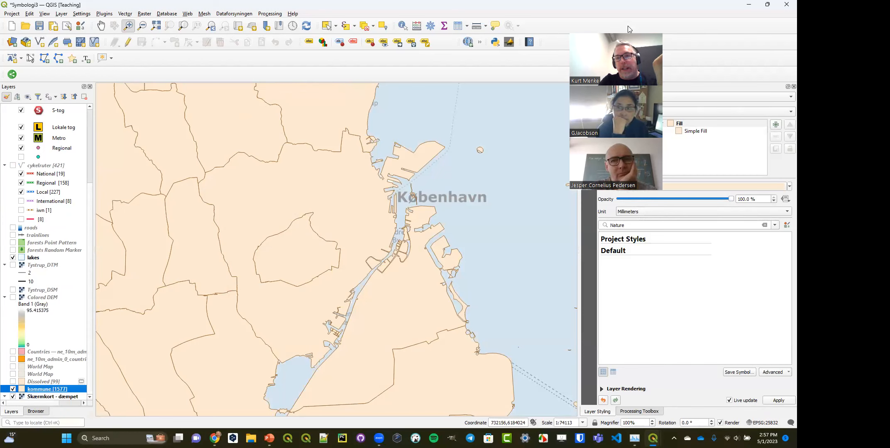
# - Change the kommune layer's Simple Fill to the Geometry Generator symbol layer type
pyautogui.moveTo(628, 26); pyautogui.dragTo(453, 43)
pyautogui.click(701, 131)
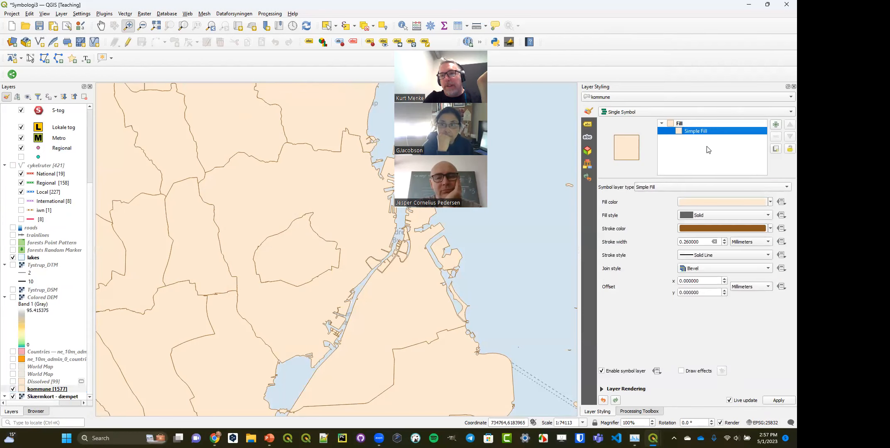
pyautogui.click(714, 187)
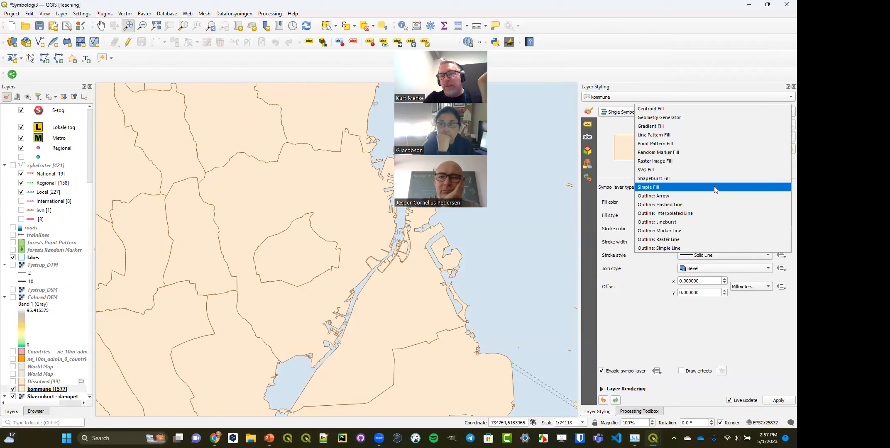
pyautogui.click(716, 118)
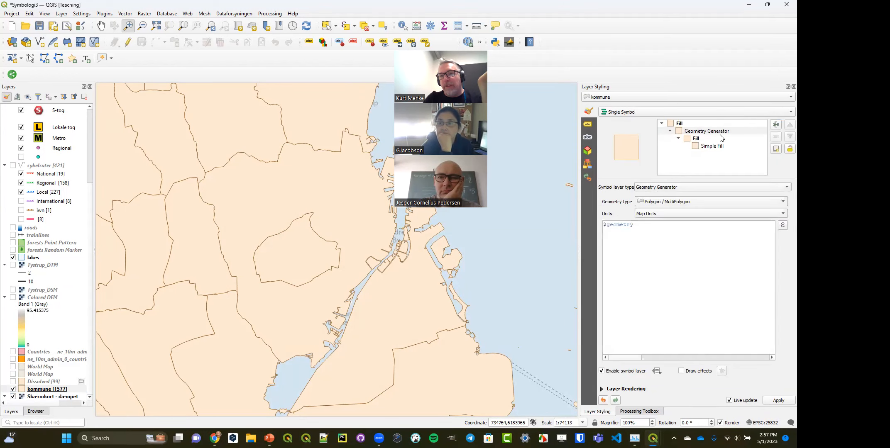
pyautogui.click(712, 187)
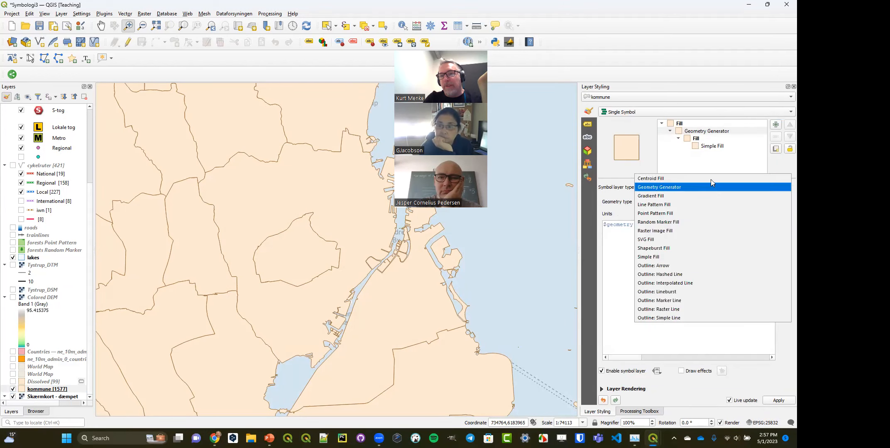
pyautogui.click(684, 186)
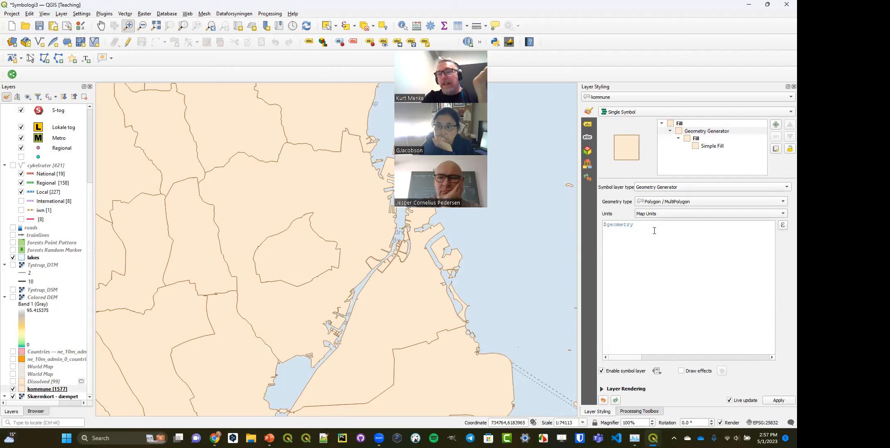
# - Generate Point / MultiPoint geometry for the kommune symbol using the expression centroid($geometry)
pyautogui.moveTo(642, 227); pyautogui.dragTo(602, 224)
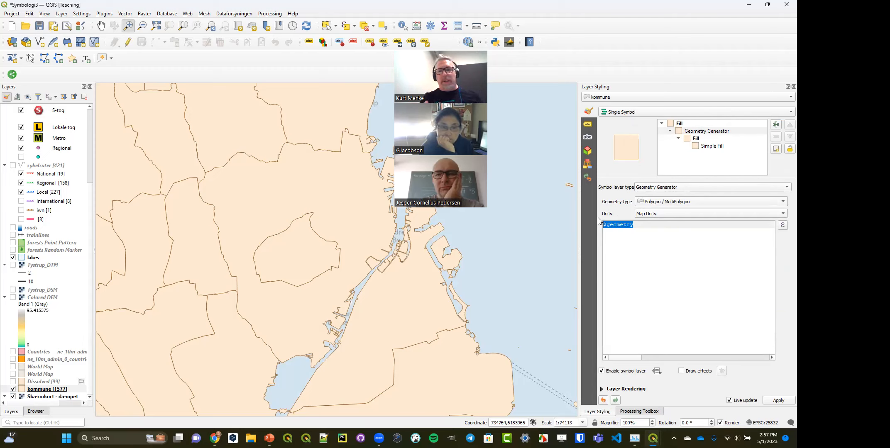
pyautogui.click(680, 200)
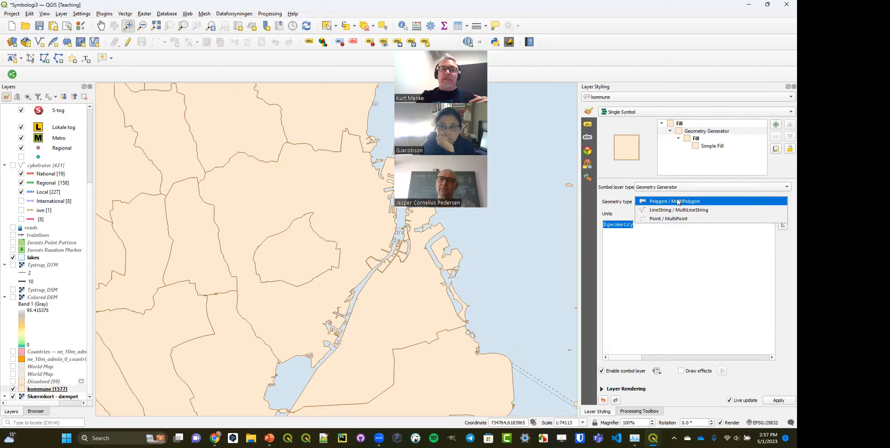
pyautogui.click(682, 219)
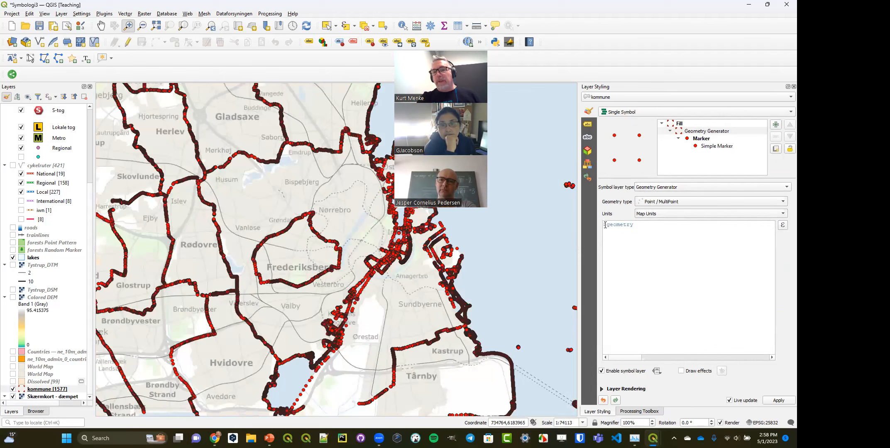
pyautogui.click(604, 225)
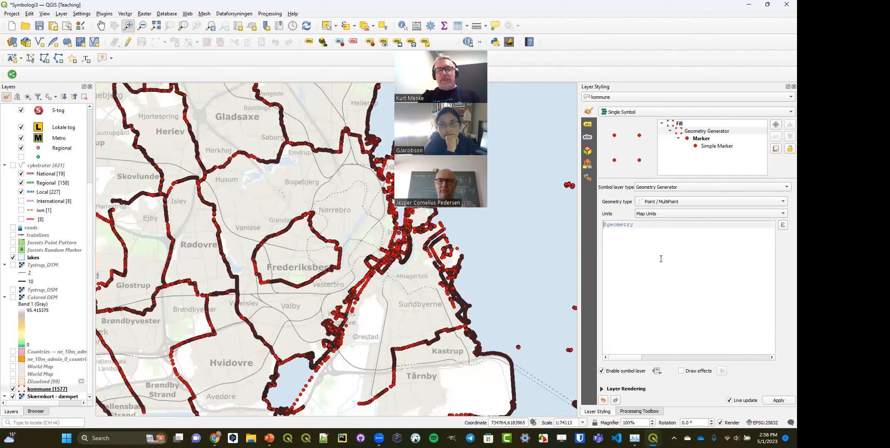
pyautogui.write('ce')
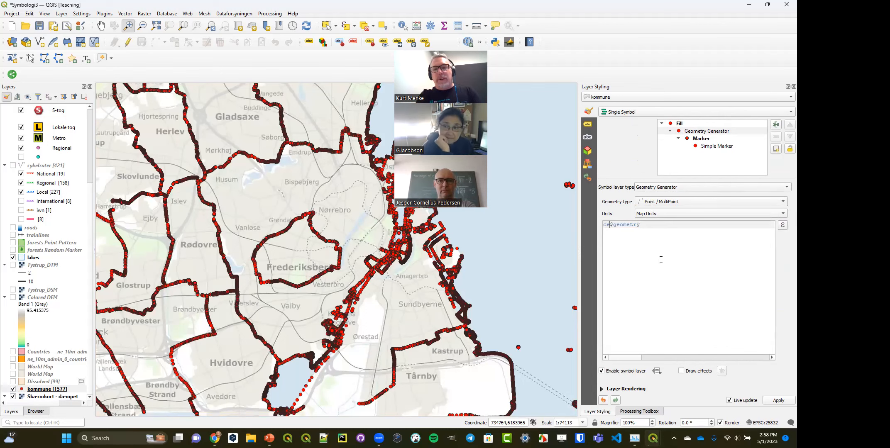
pyautogui.write('ntroid(')
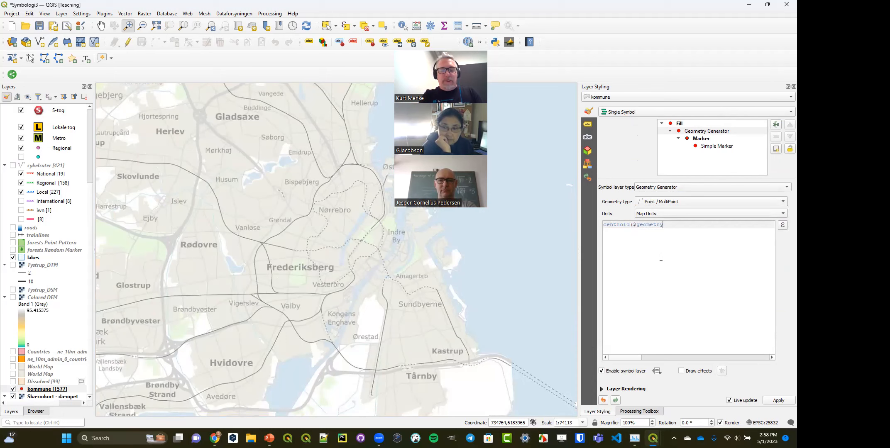
pyautogui.write(')')
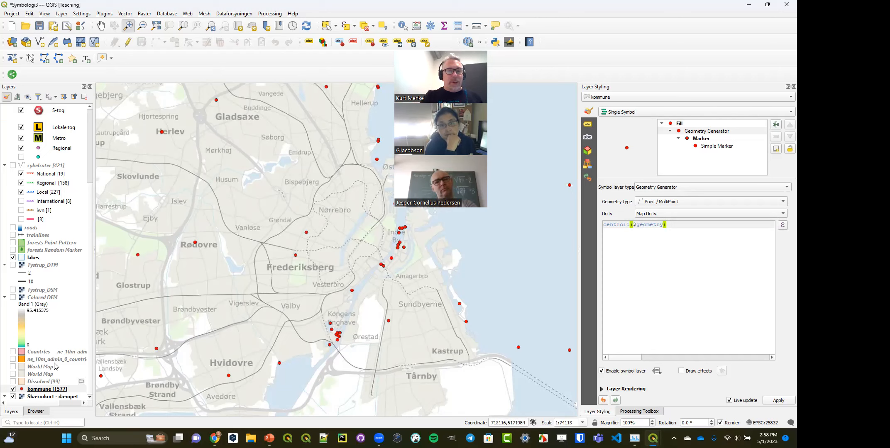
# - Place the Dissolved layer beneath kommune in the layer order, with kommune hidden and Dissolved shown
pyautogui.moveTo(33, 382)
pyautogui.mouseDown()
pyautogui.moveTo(41, 401)
pyautogui.moveTo(45, 394)
pyautogui.mouseUp()
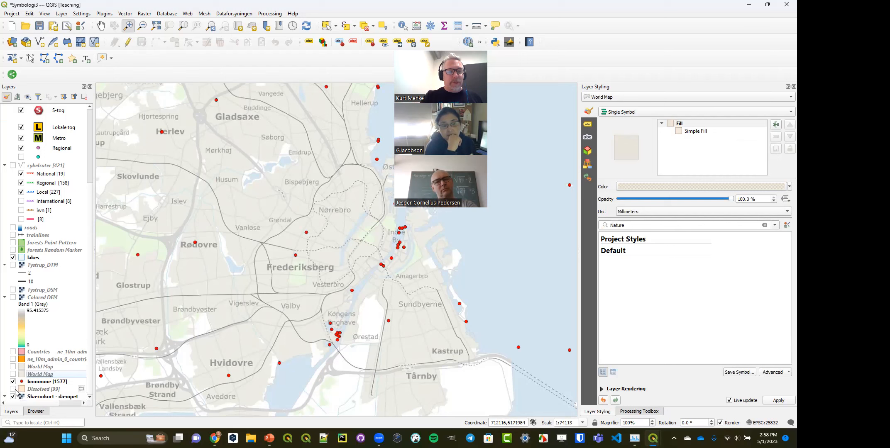
pyautogui.click(13, 389)
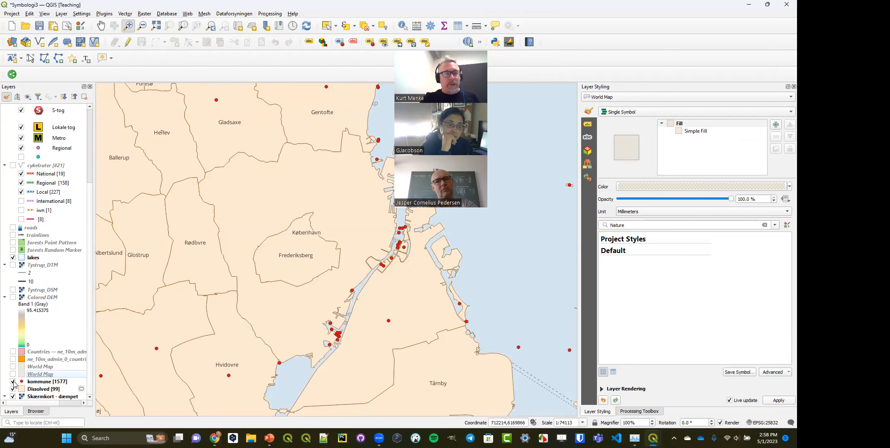
pyautogui.click(13, 389)
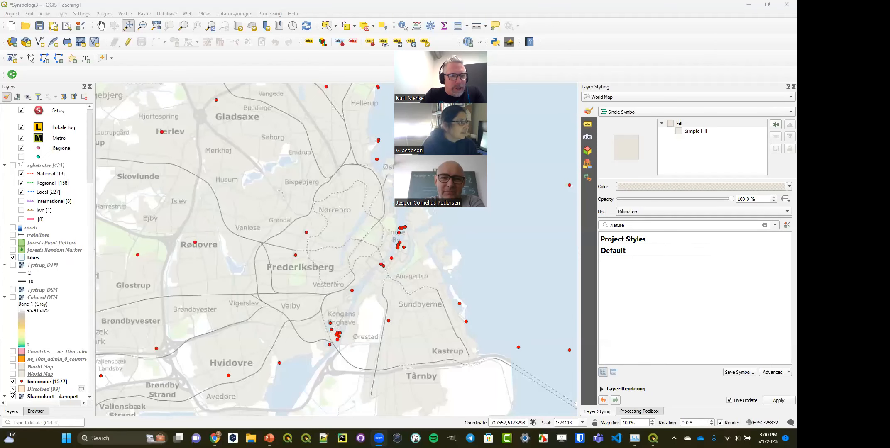
pyautogui.click(13, 381)
pyautogui.click(13, 389)
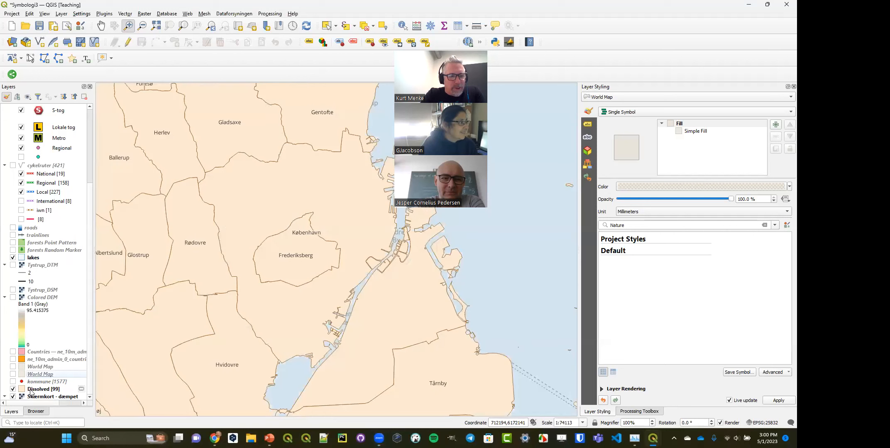
# - Try the Inverted Polygons renderer on the Dissolved layer and switch it back to Single Symbol
pyautogui.click(32, 390)
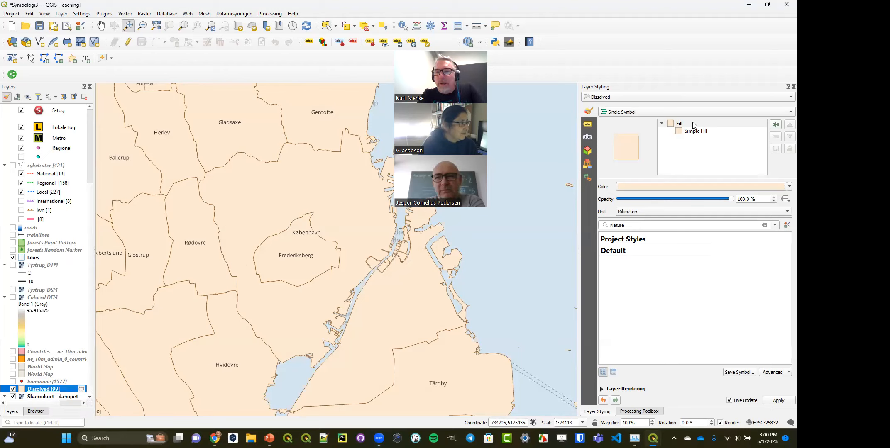
pyautogui.click(697, 112)
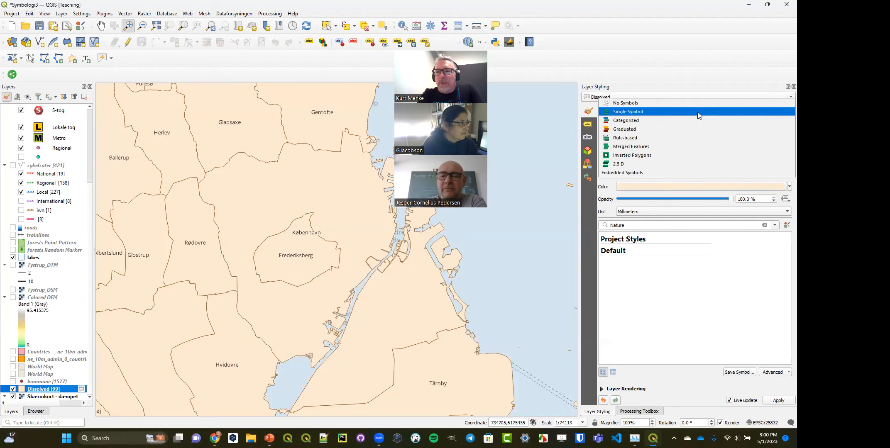
pyautogui.click(693, 154)
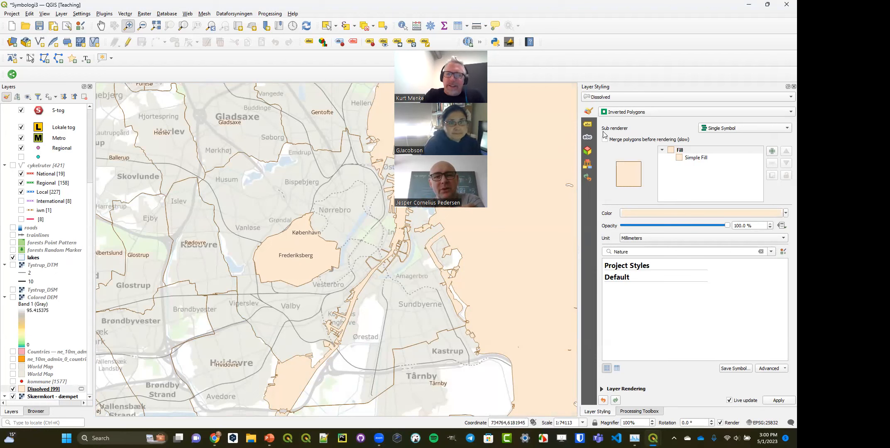
pyautogui.click(635, 112)
pyautogui.click(635, 68)
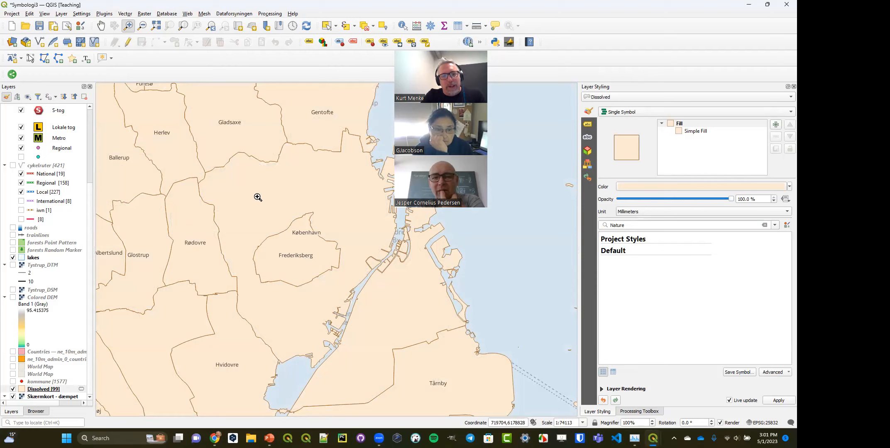
# - Select the København municipality polygon in the Dissolved layer and clear the selection
pyautogui.click(327, 25)
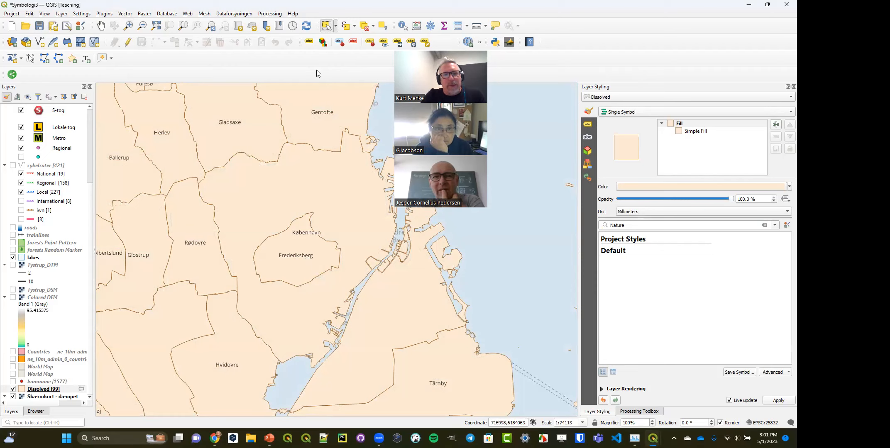
pyautogui.click(285, 179)
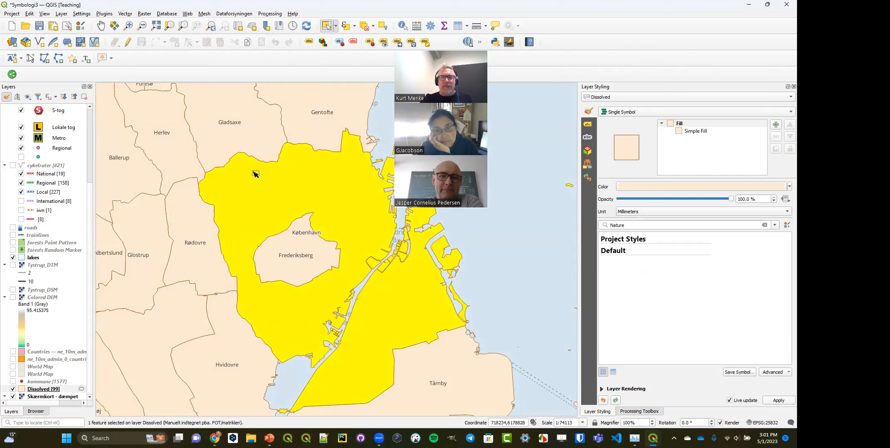
pyautogui.click(365, 28)
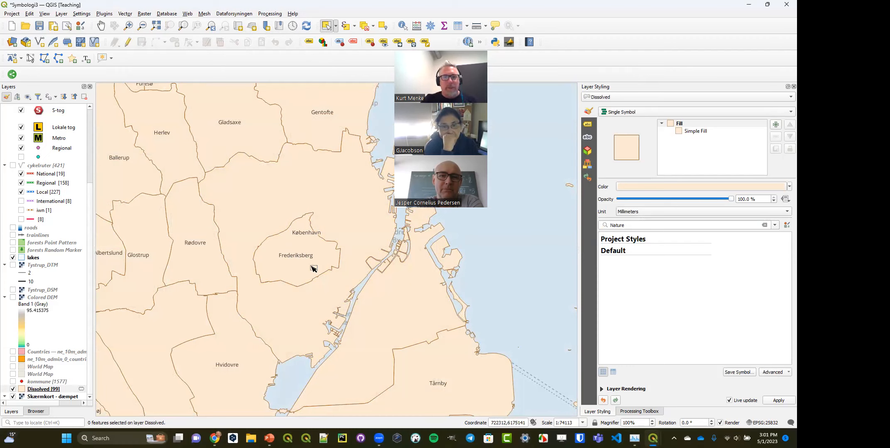
# - Run the Dissolve geoprocessing tool on the Dissolved layer without any dissolve fields, outputting a temporary layer
pyautogui.click(126, 14)
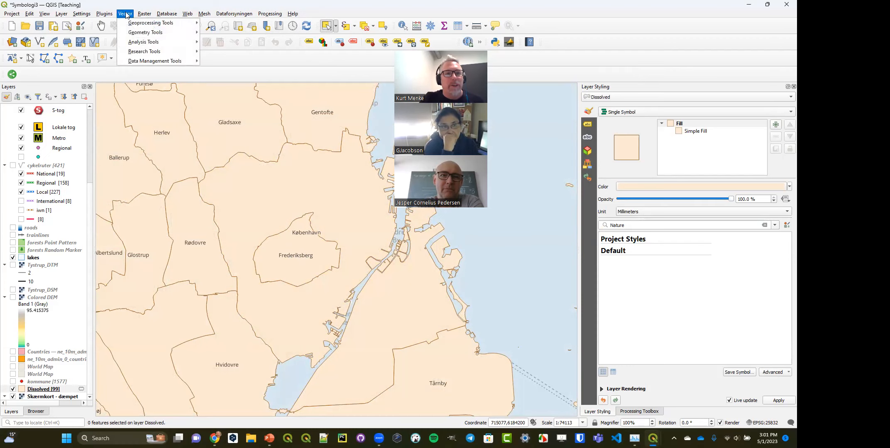
pyautogui.moveTo(137, 23)
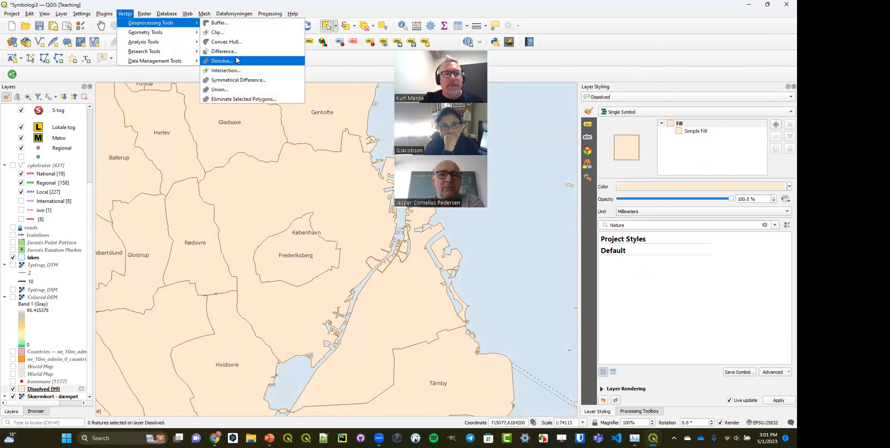
pyautogui.click(220, 61)
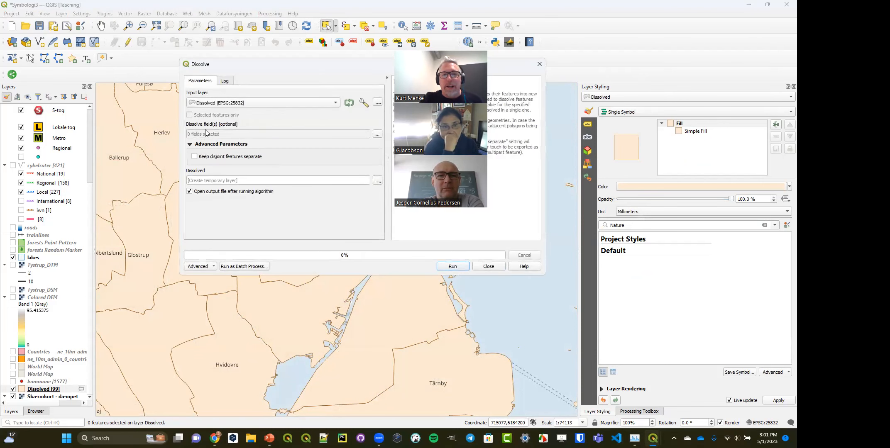
pyautogui.click(452, 267)
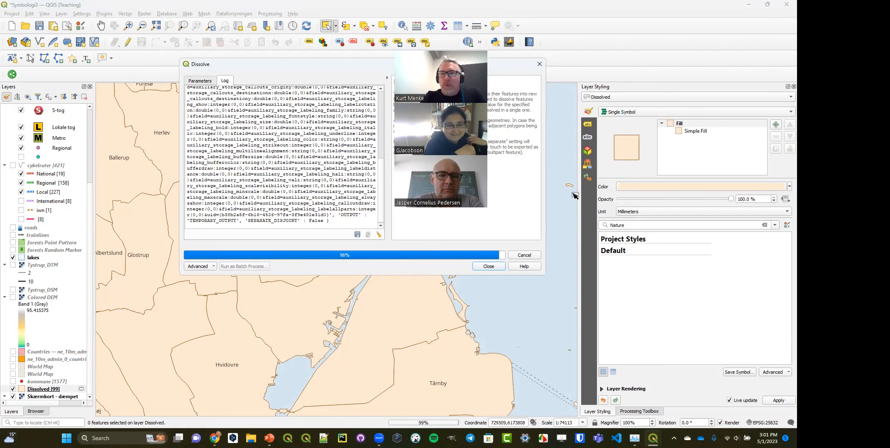
# - Switch the Dissolved input layer to the Inverted Polygons renderer and close the Dissolve dialog
pyautogui.click(672, 112)
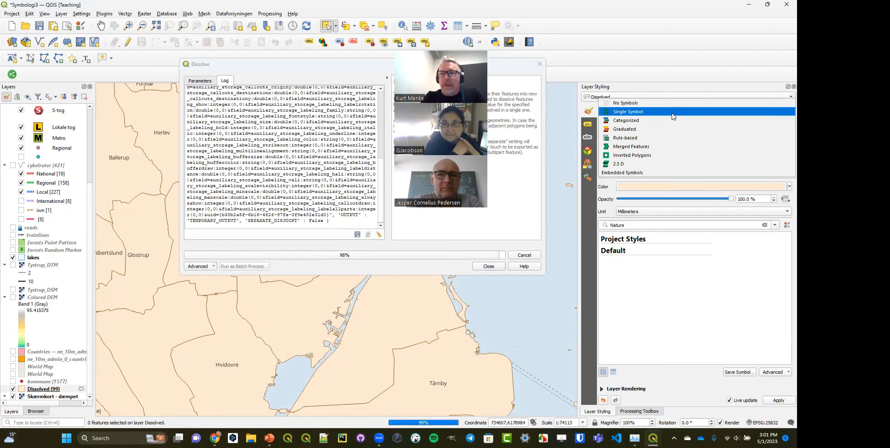
pyautogui.click(671, 154)
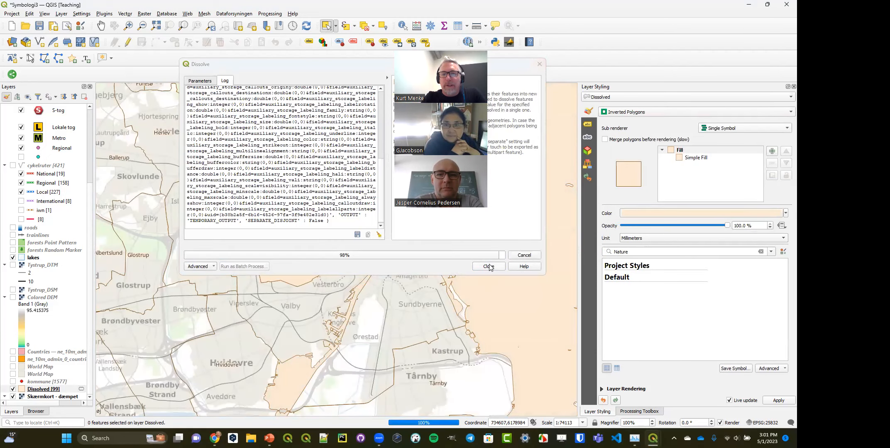
pyautogui.click(489, 267)
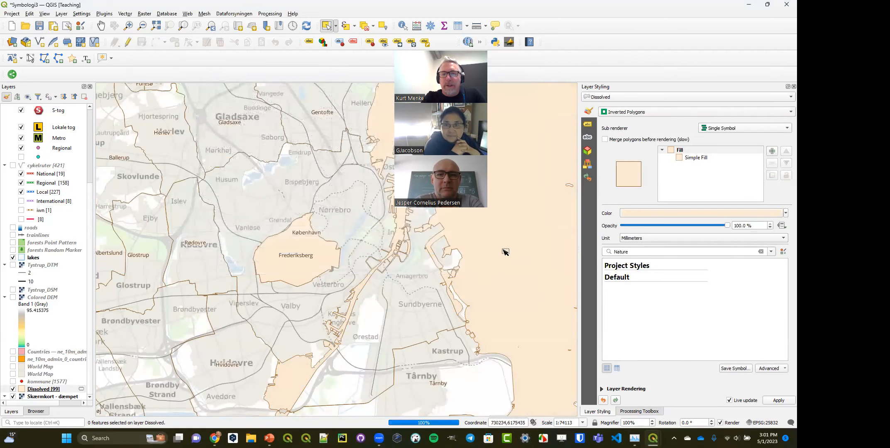
pyautogui.click(696, 158)
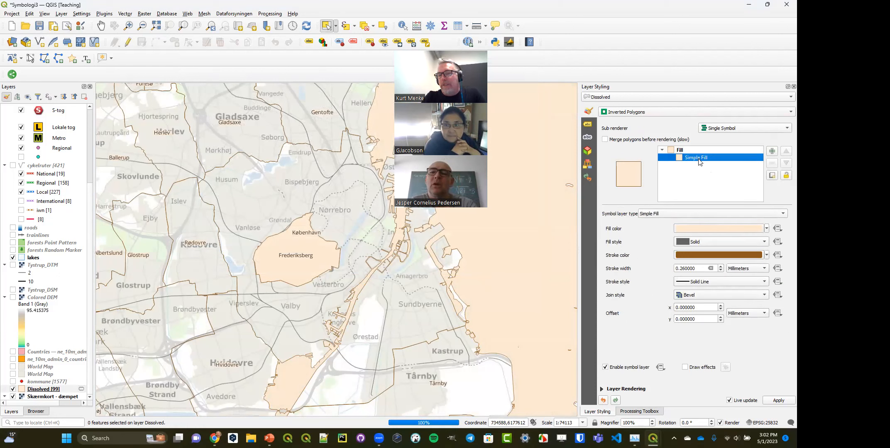
pyautogui.click(714, 215)
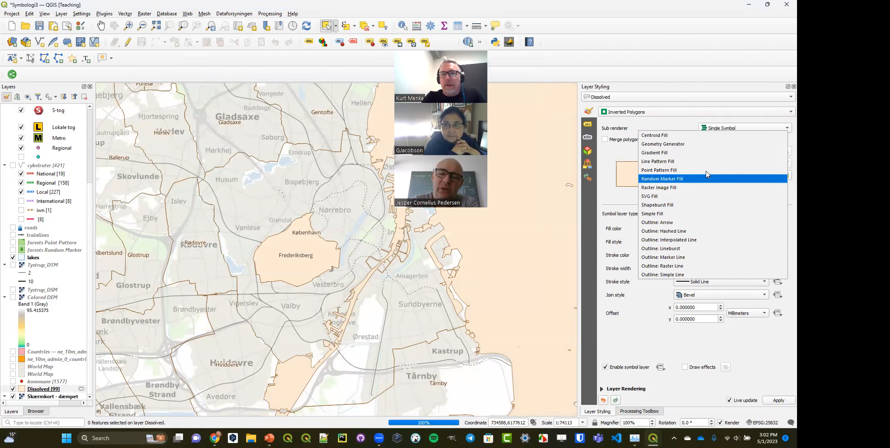
pyautogui.press('Escape')
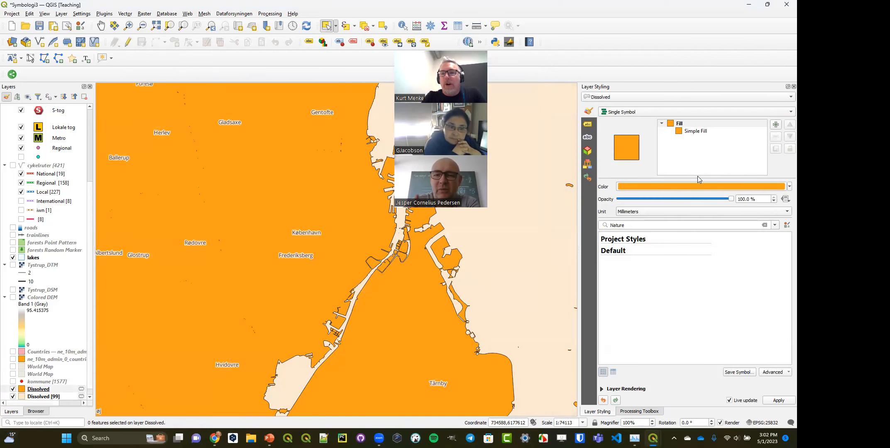
# - Change the merged Dissolved layer's fill from Simple Fill to a Shapeburst Fill
pyautogui.click(703, 132)
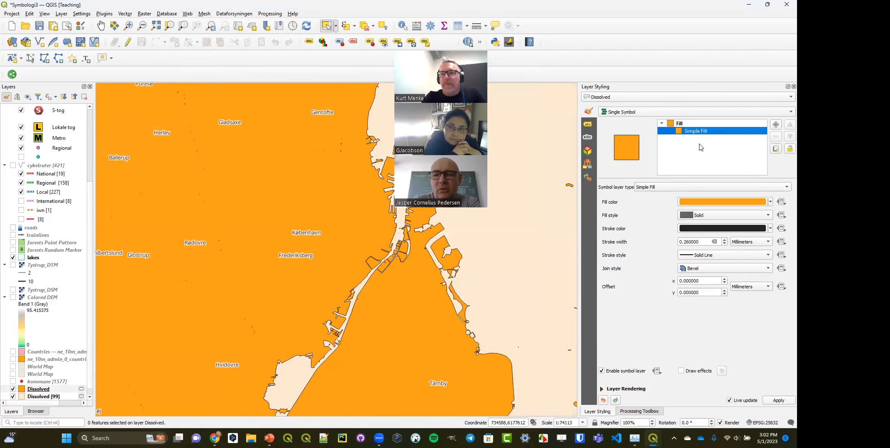
pyautogui.click(713, 188)
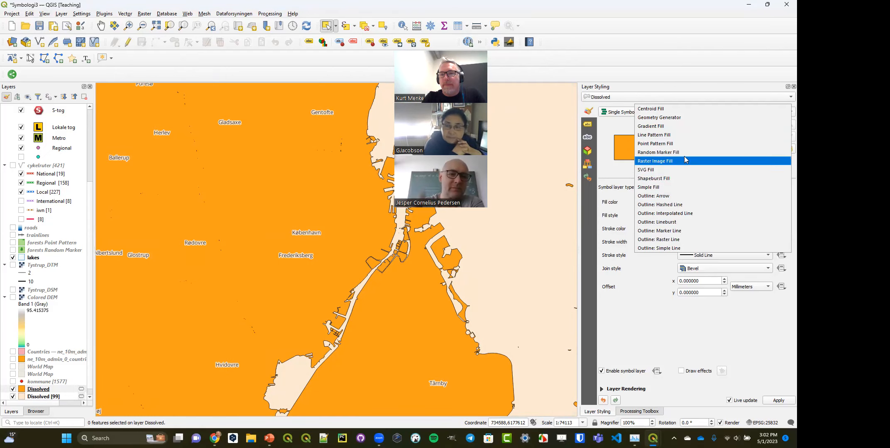
pyautogui.click(677, 177)
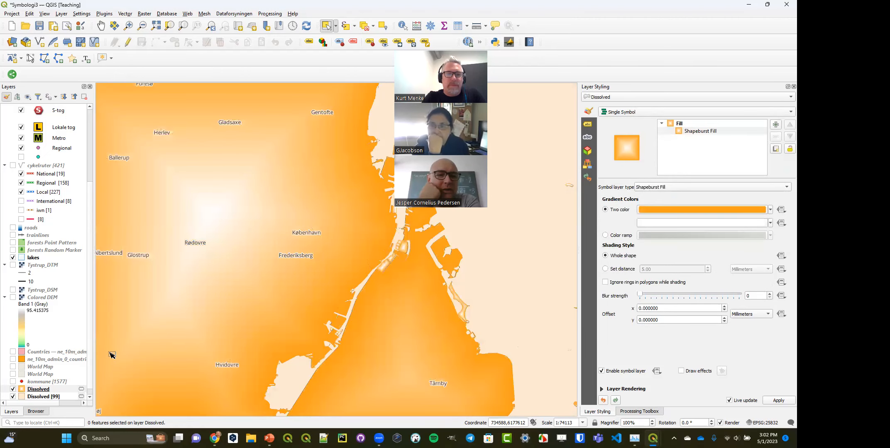
# - Hide the shapeburst-filled Dissolved layer and switch the original municipality Dissolved layer from Inverted Polygons back to the Single Symbol renderer
pyautogui.click(13, 389)
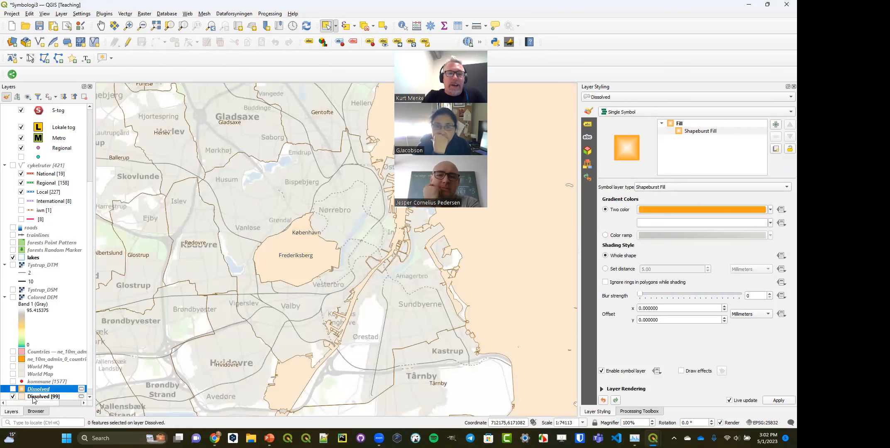
pyautogui.click(33, 397)
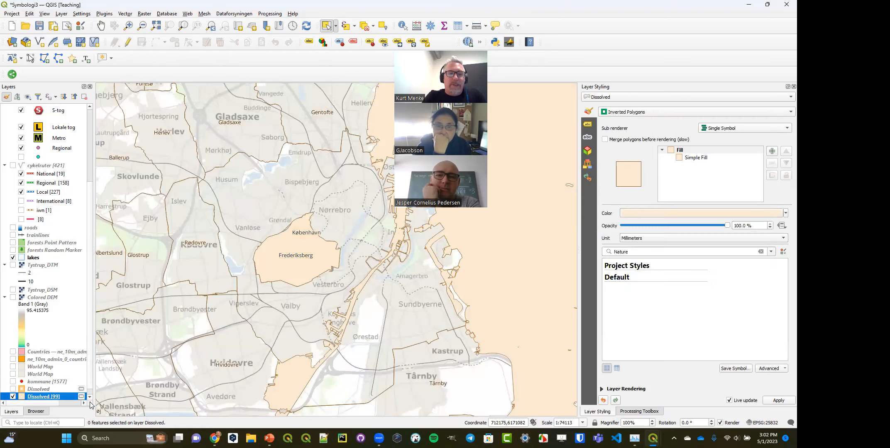
pyautogui.click(621, 112)
pyautogui.click(621, 73)
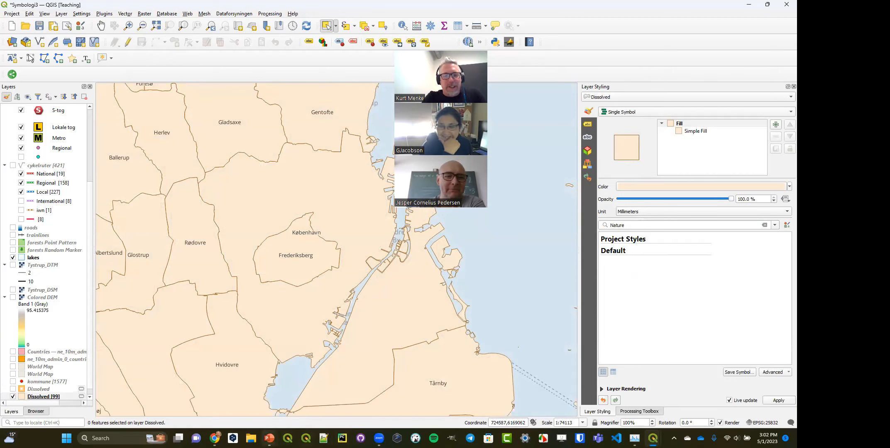
pyautogui.moveTo(269, 438)
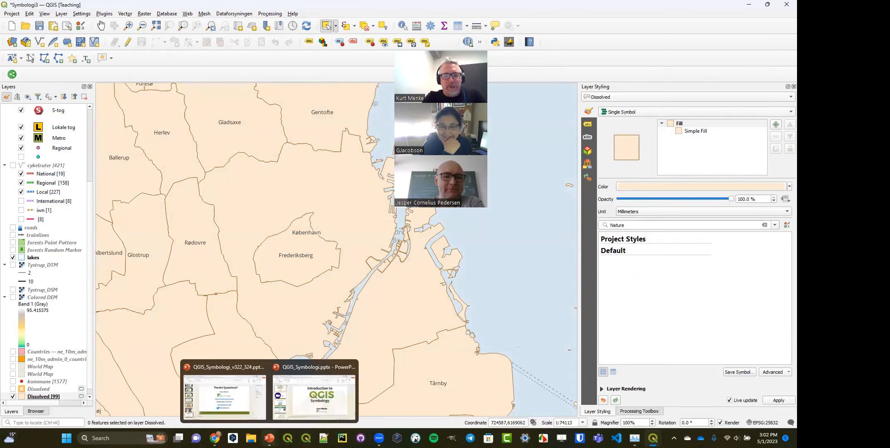